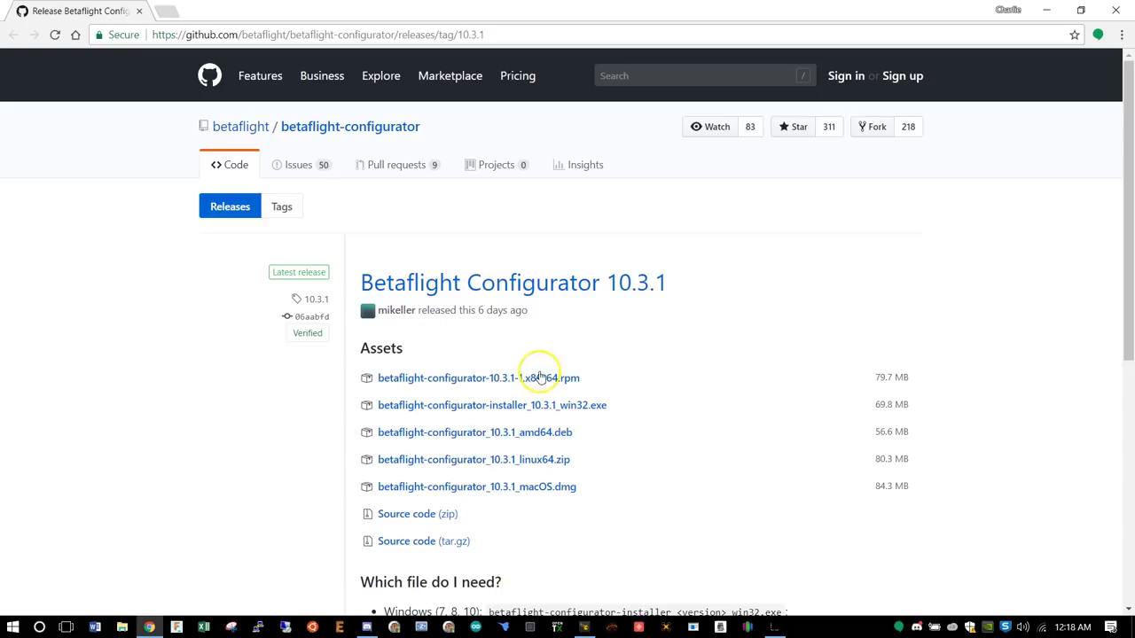
Download the betaflight-configurator-installer_10.3.1_win32.exe file and run its setup, accepting the license agreement
click(513, 407)
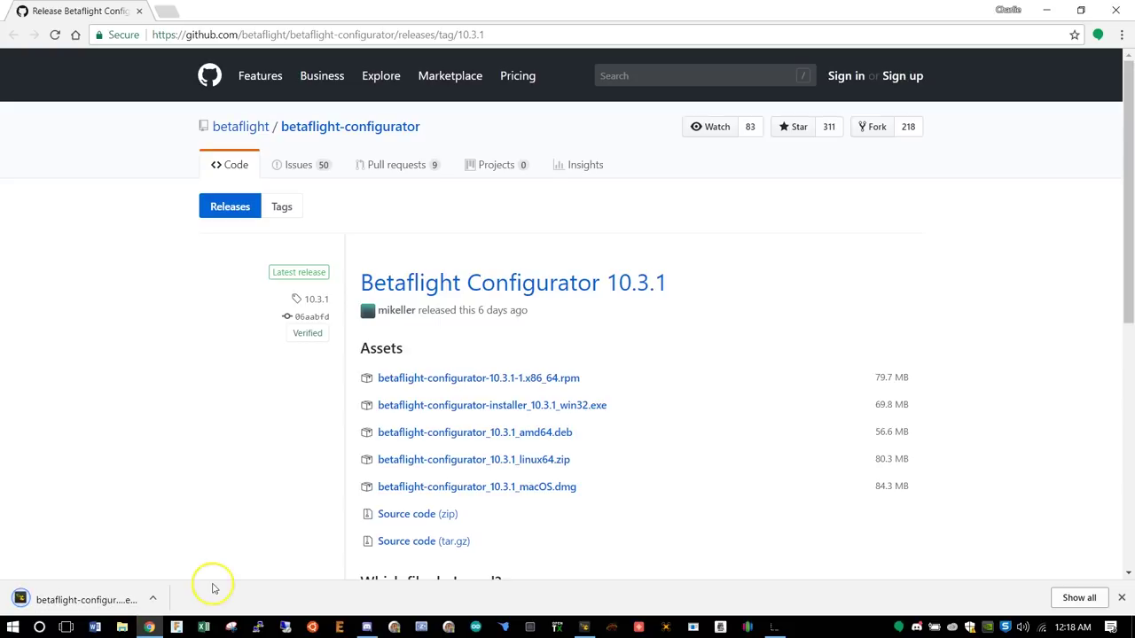
click(27, 595)
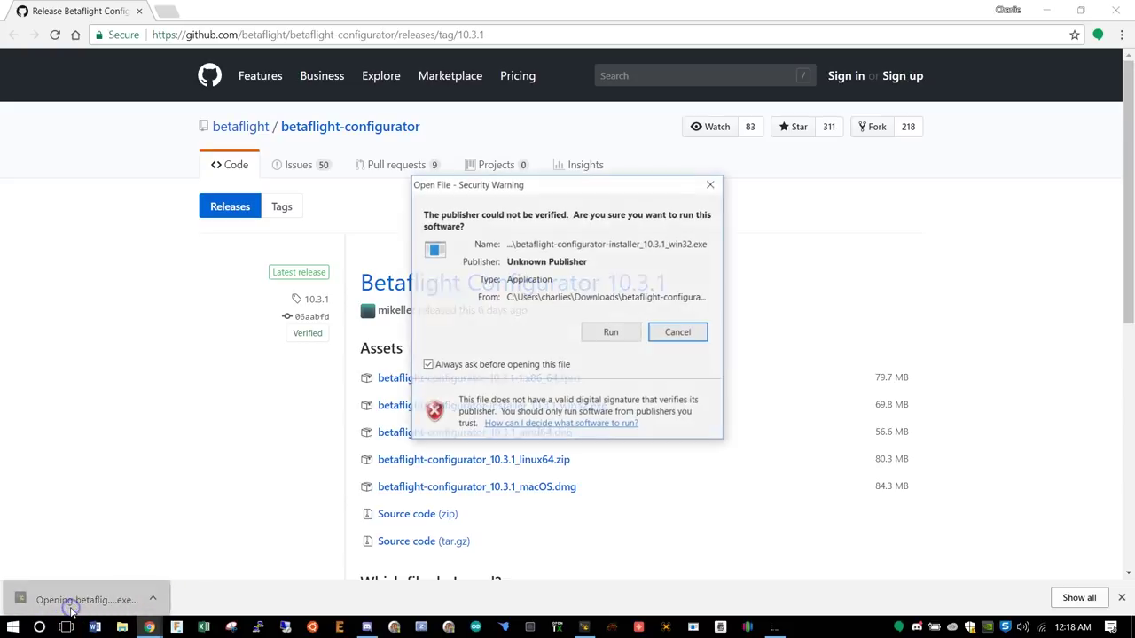
click(607, 337)
click(644, 435)
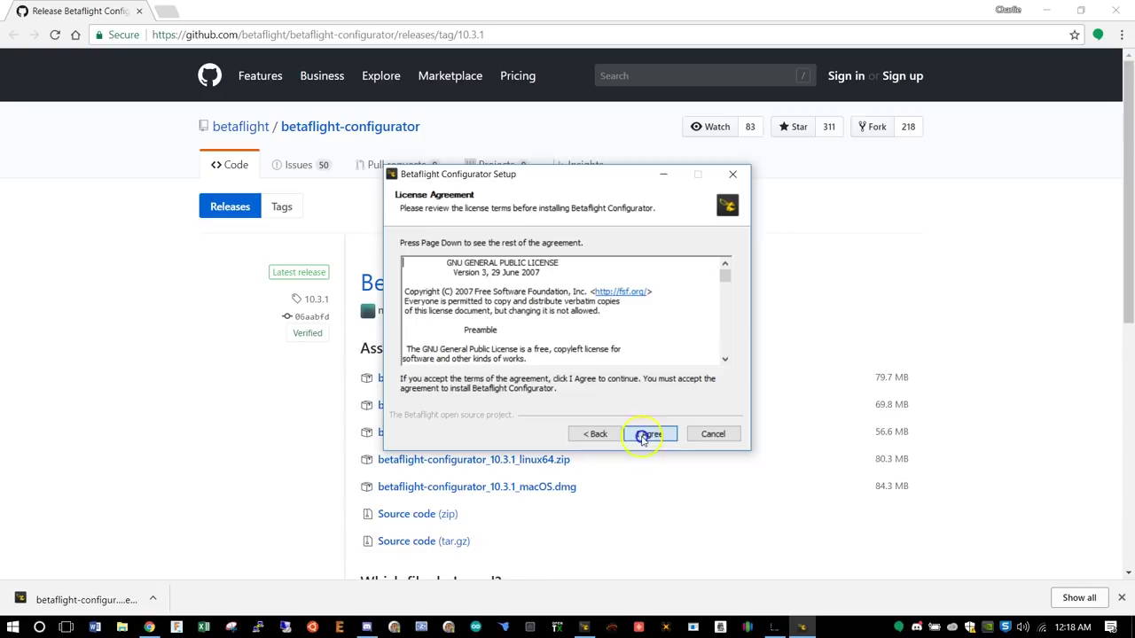
click(649, 434)
click(650, 433)
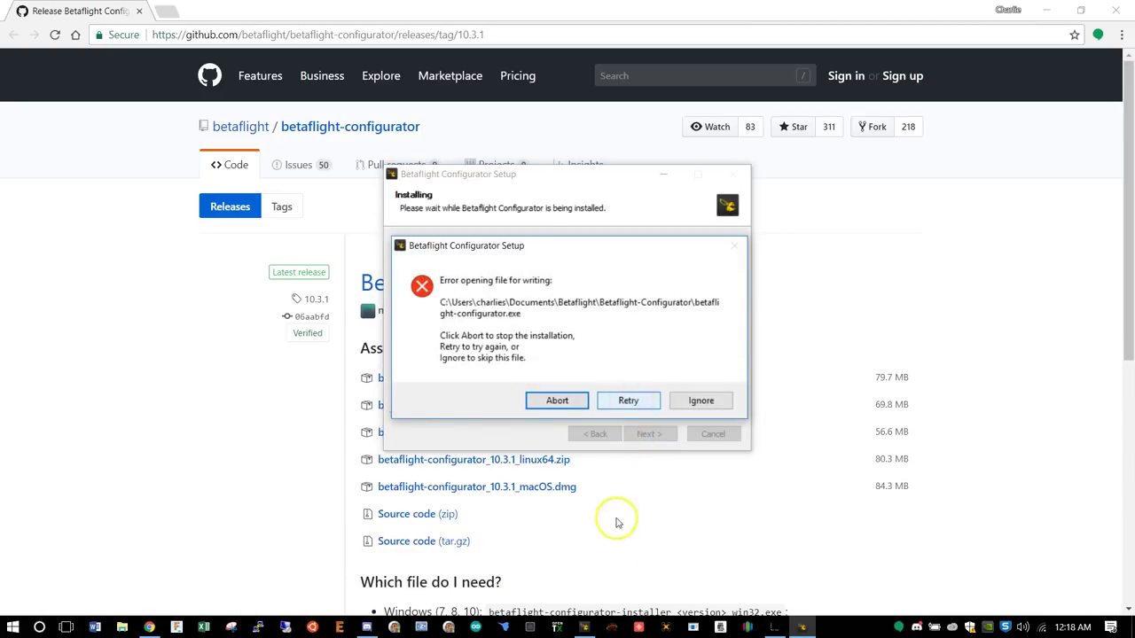
Close the running Betaflight Configurator, retry the blocked installation and finish setup with the new version launched
click(585, 627)
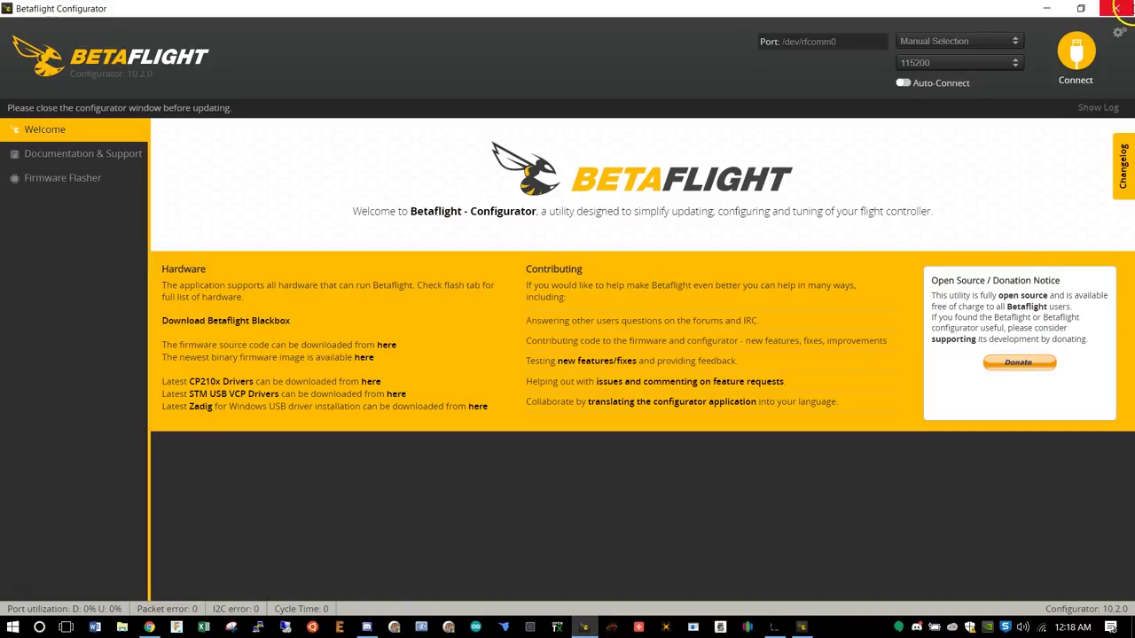
click(1118, 8)
click(627, 401)
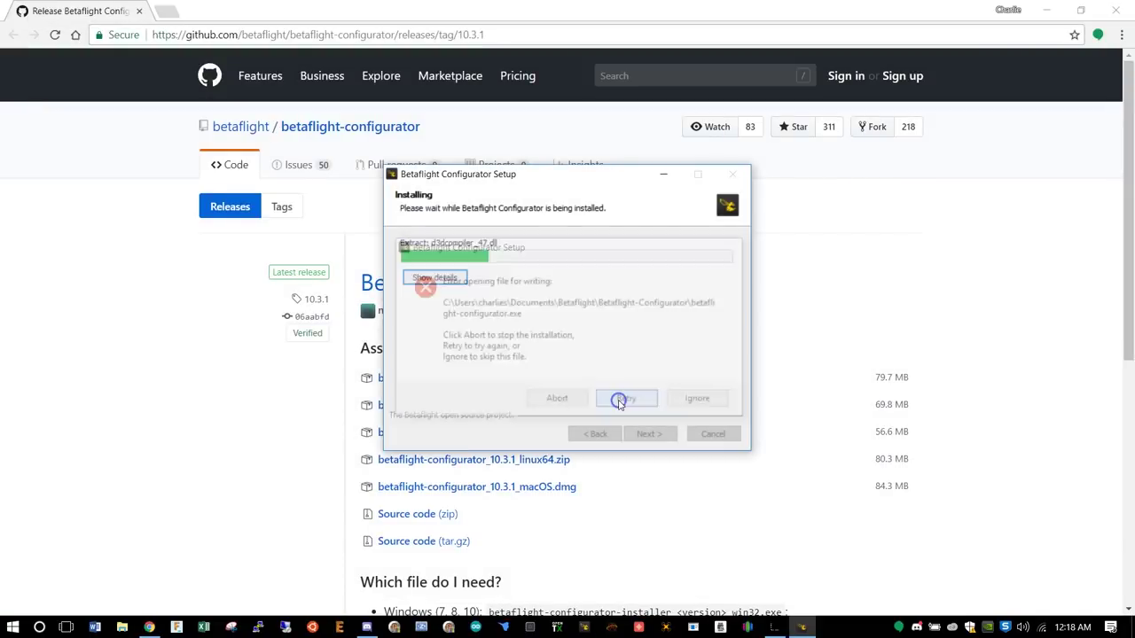
click(630, 431)
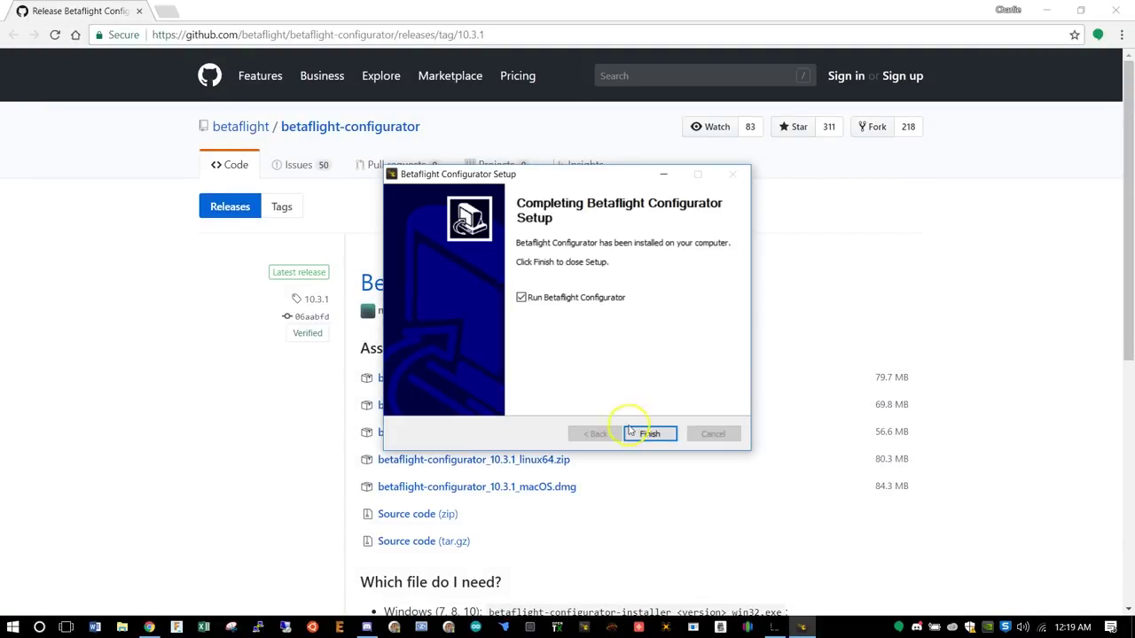
click(649, 436)
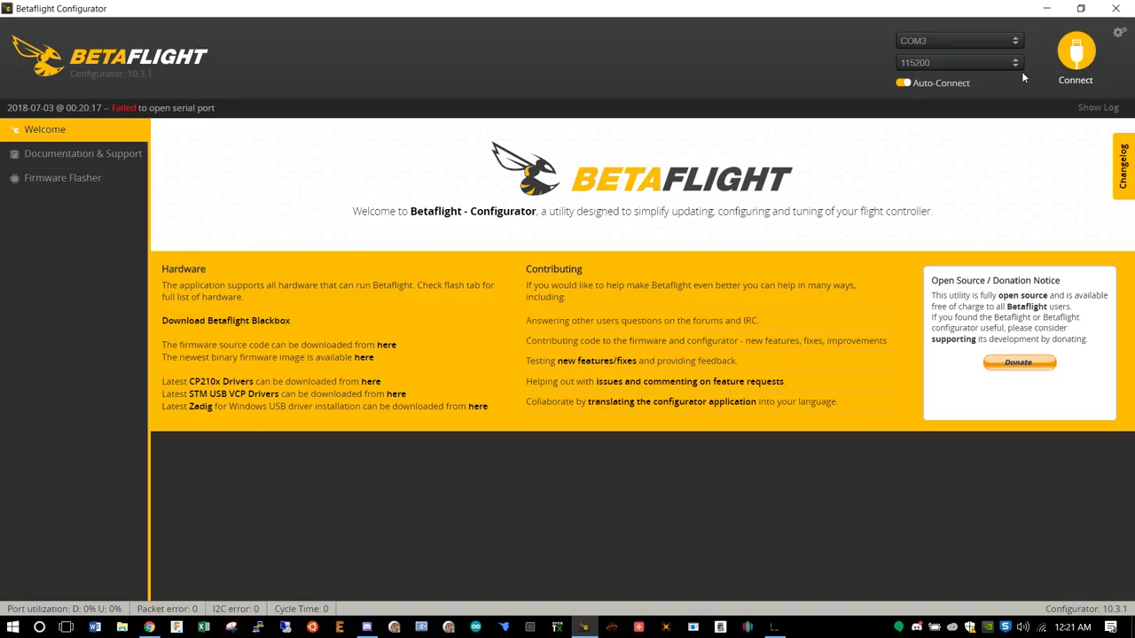
Connect to the flight controller and reboot it into bootloader mode with the CLI command bl
click(882, 40)
click(1078, 55)
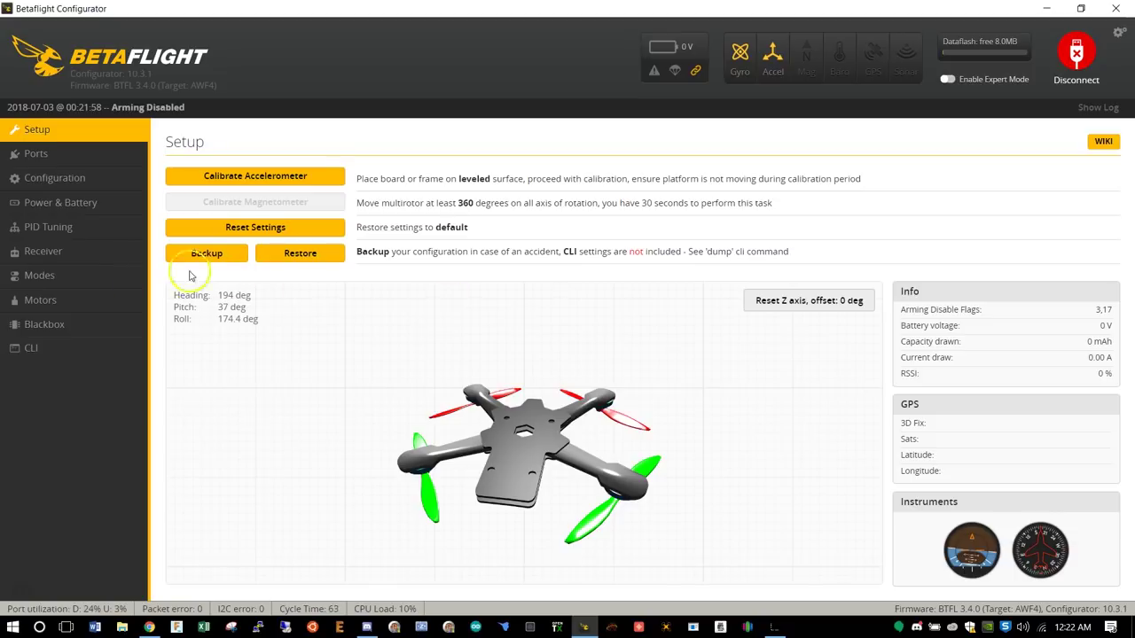
click(56, 347)
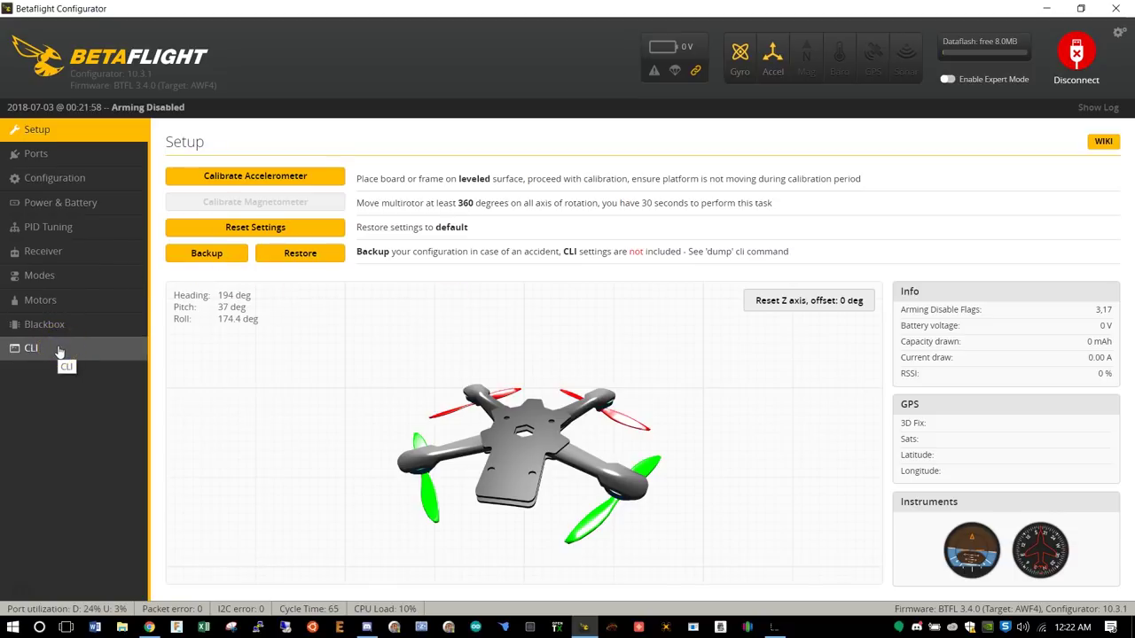
click(57, 350)
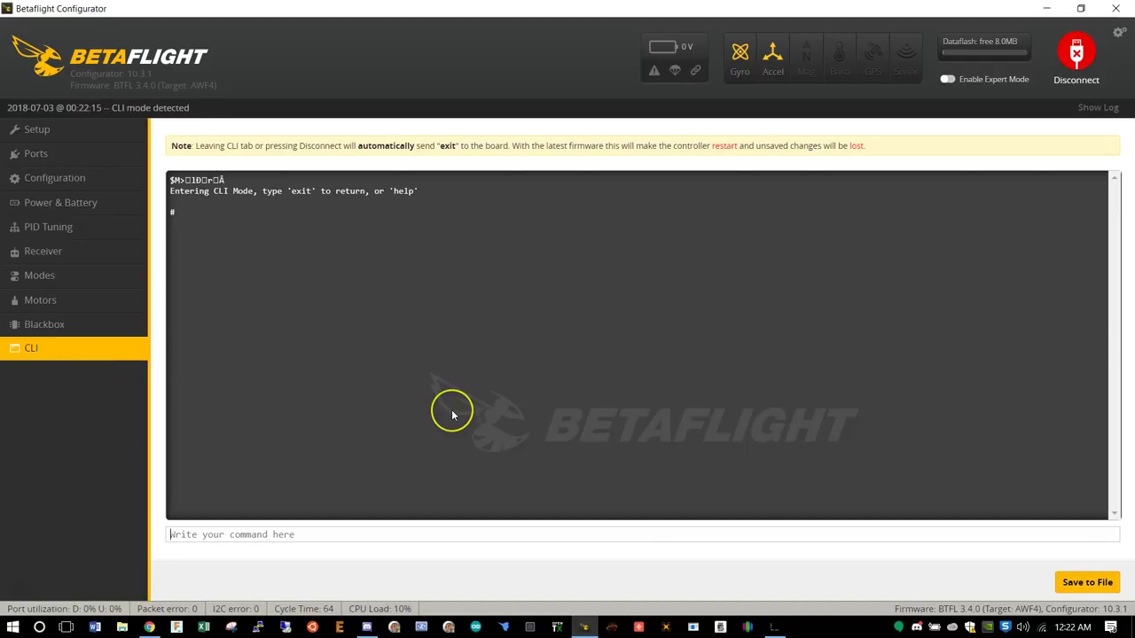
text(bl)
key(Return)
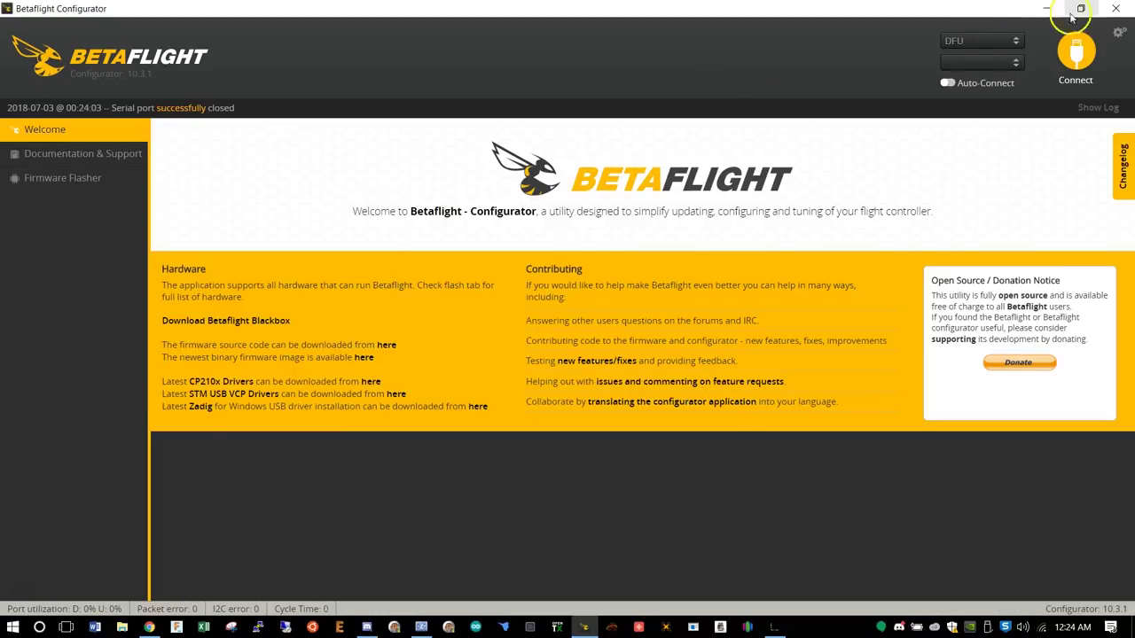
Set the Firmware Flasher to the Release And Release Candidate build type and the ALIENWHOOPF4 board, with unstable releases shown
click(956, 41)
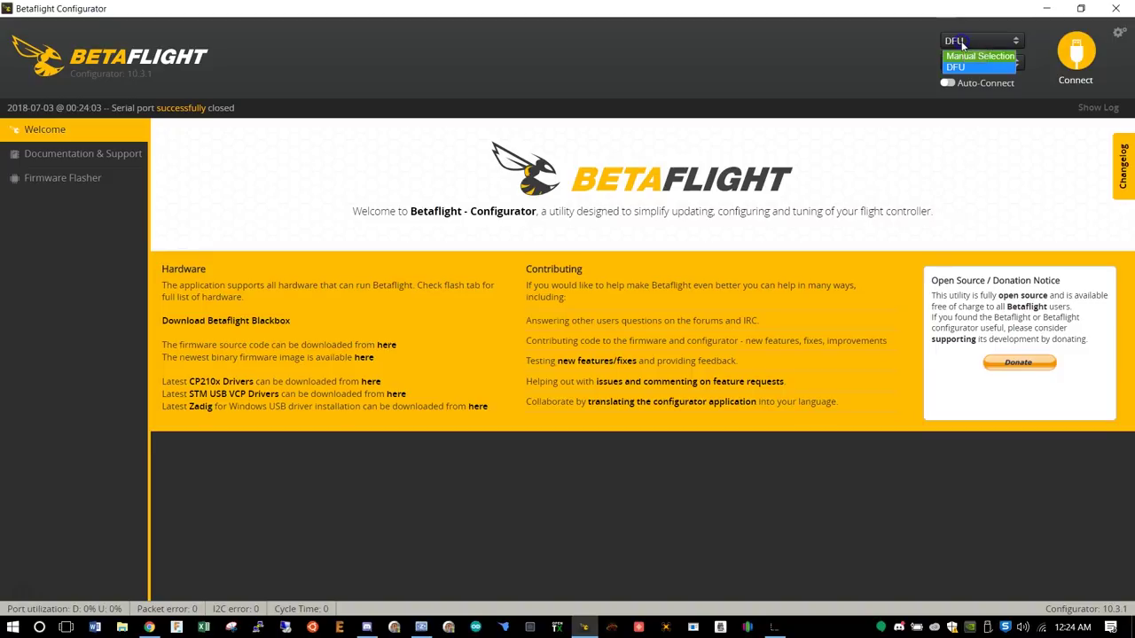
click(956, 42)
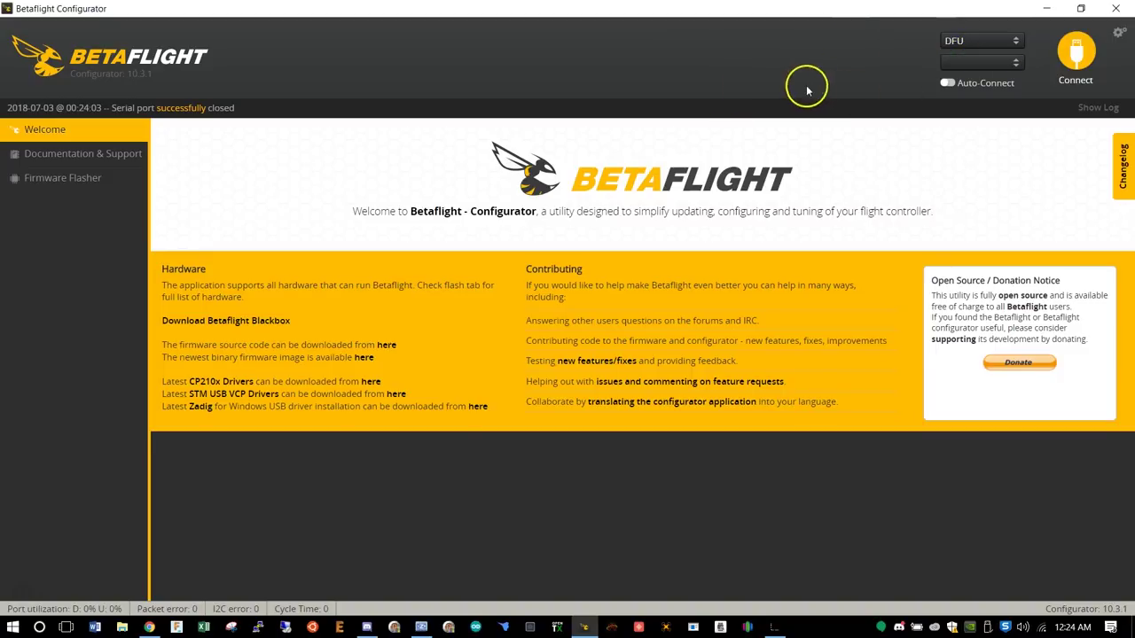
click(86, 178)
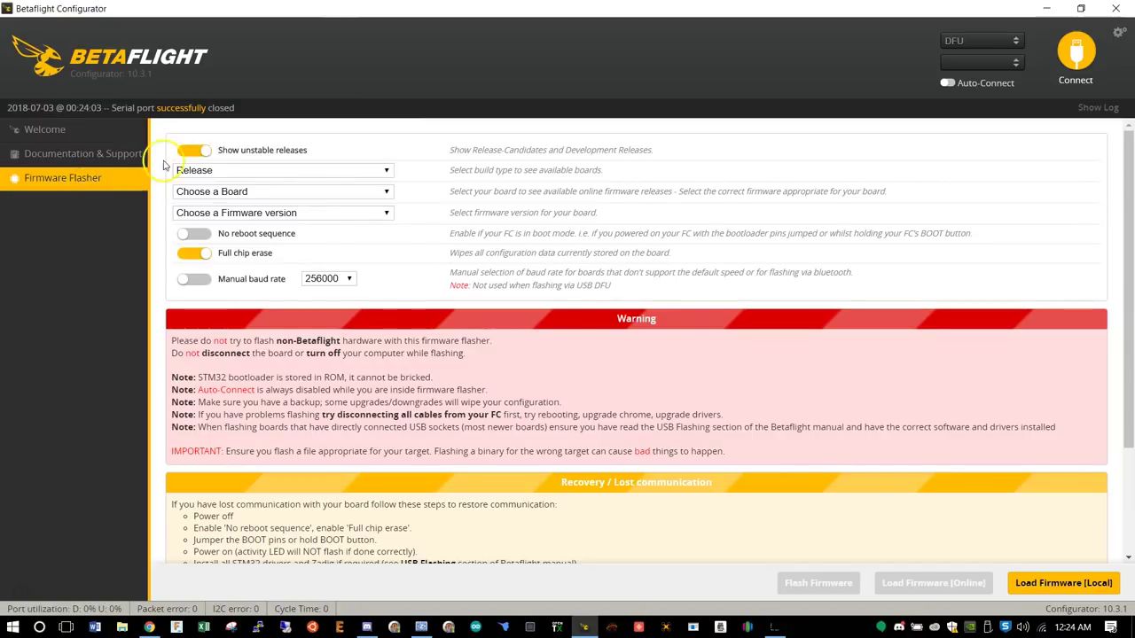
click(207, 151)
click(231, 172)
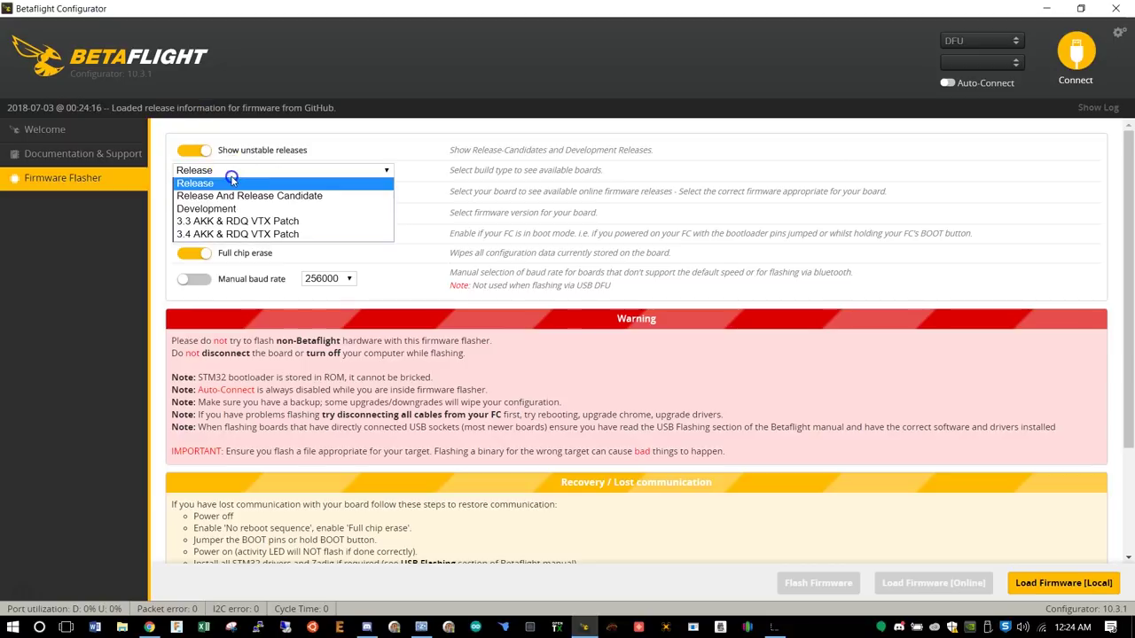
click(287, 196)
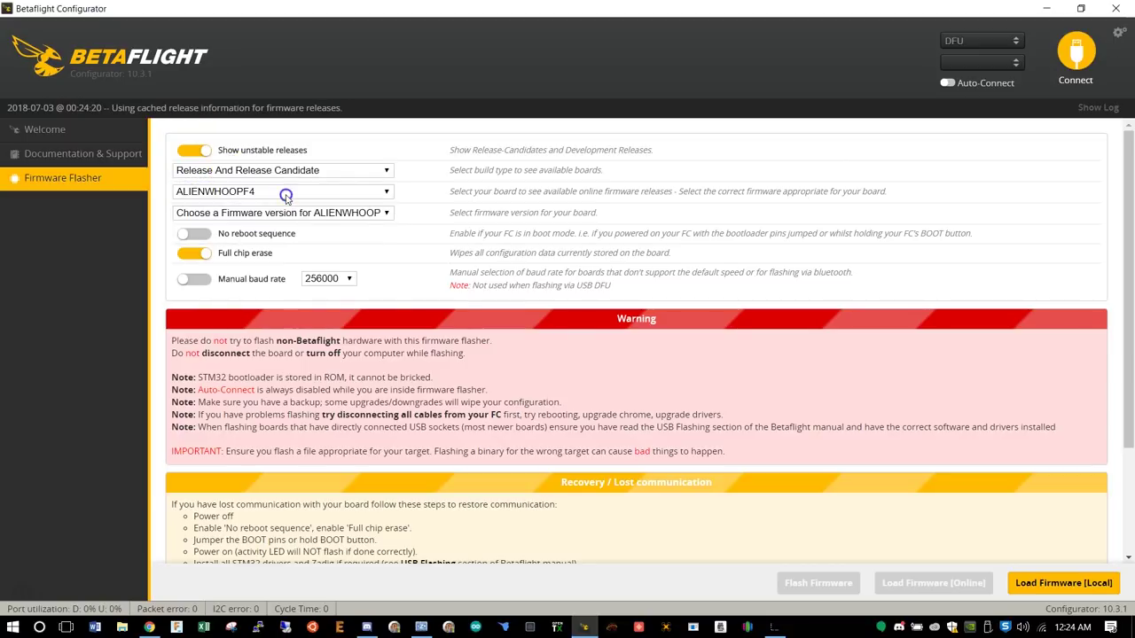
click(286, 193)
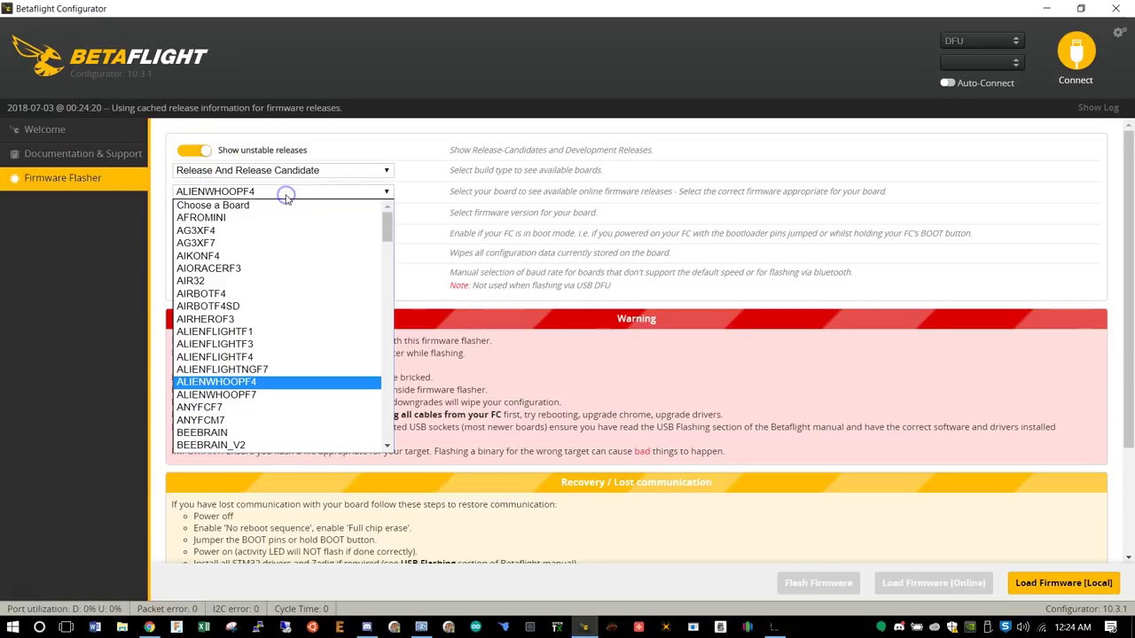
click(251, 383)
Keep Full chip erase enabled and select firmware version 3.4.0-RC5 for ALIENWHOOPF4
click(188, 255)
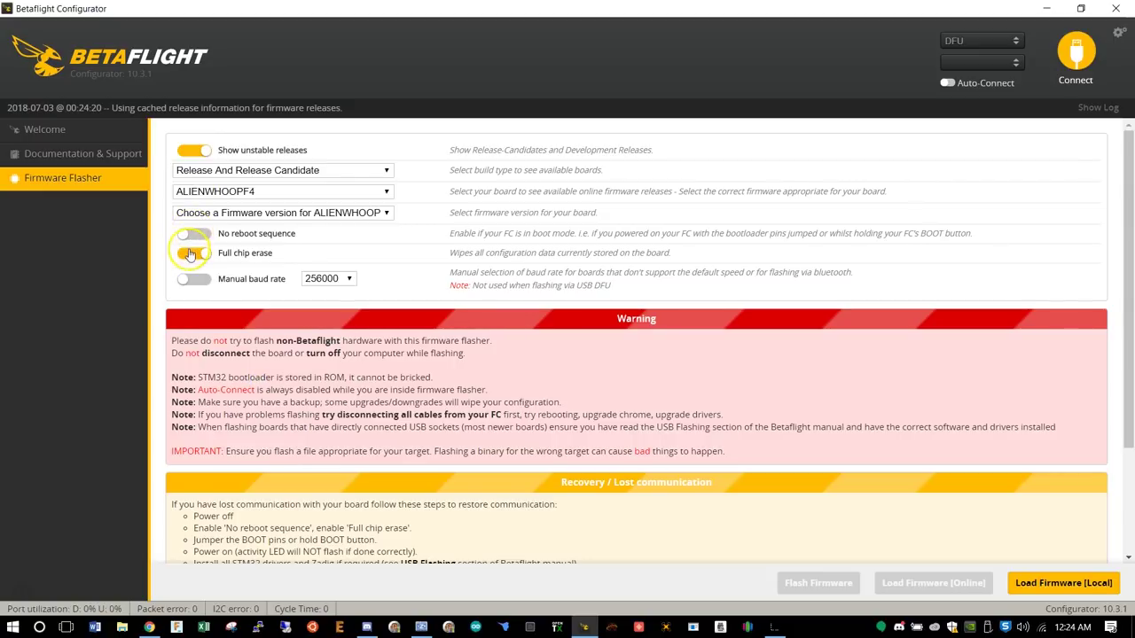
click(188, 259)
click(189, 259)
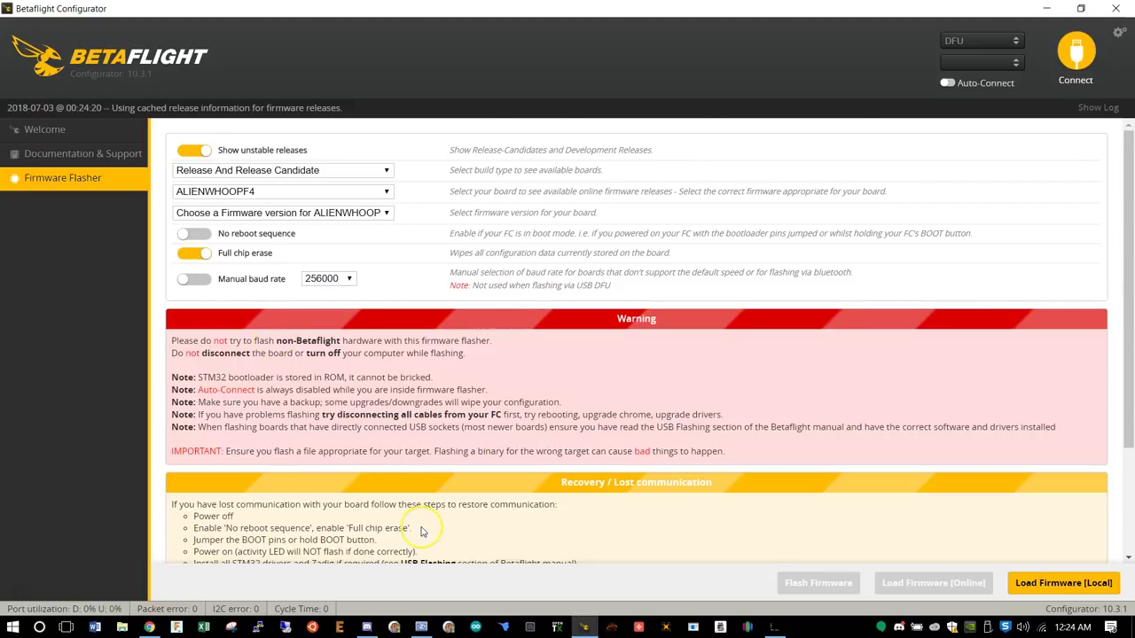
scroll(422, 532, down, 2)
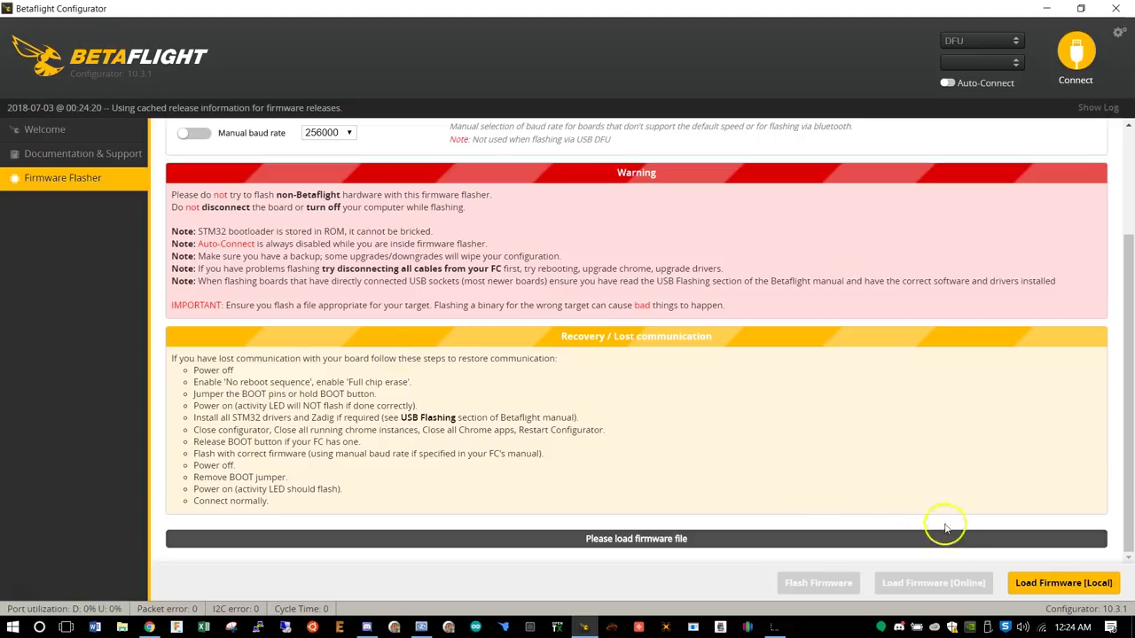
scroll(603, 357, up, 3)
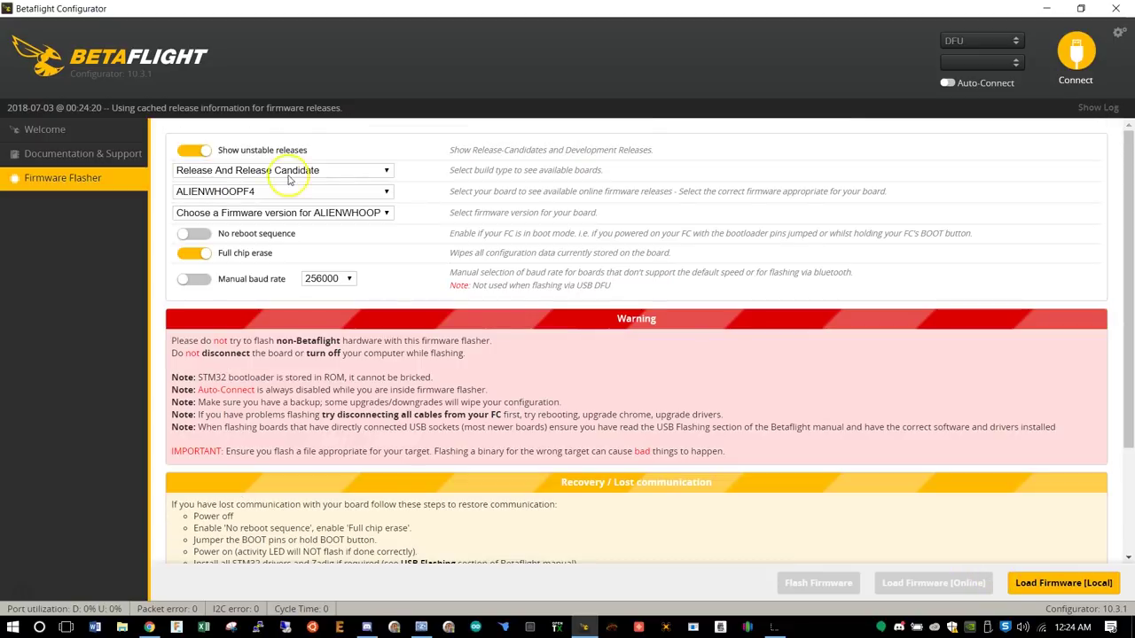
click(233, 215)
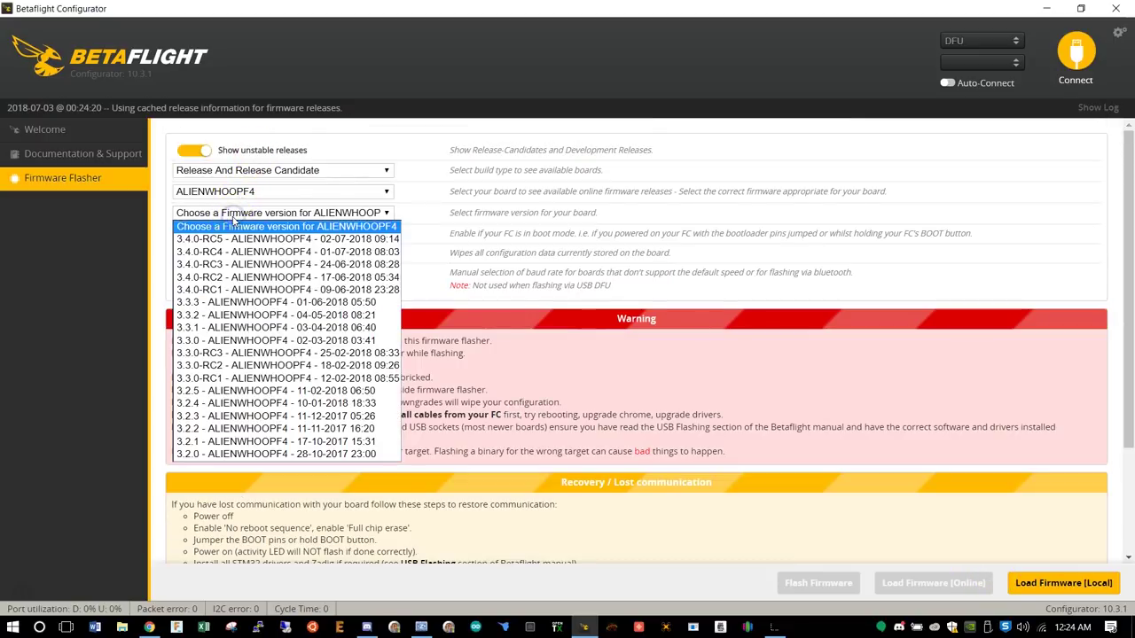
click(336, 212)
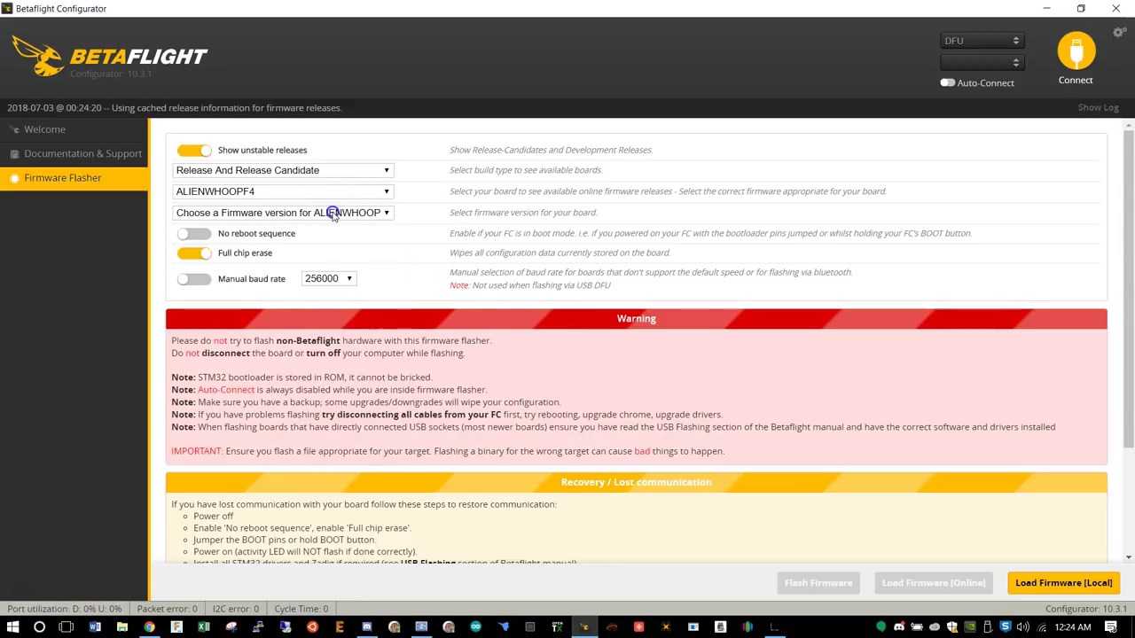
click(232, 214)
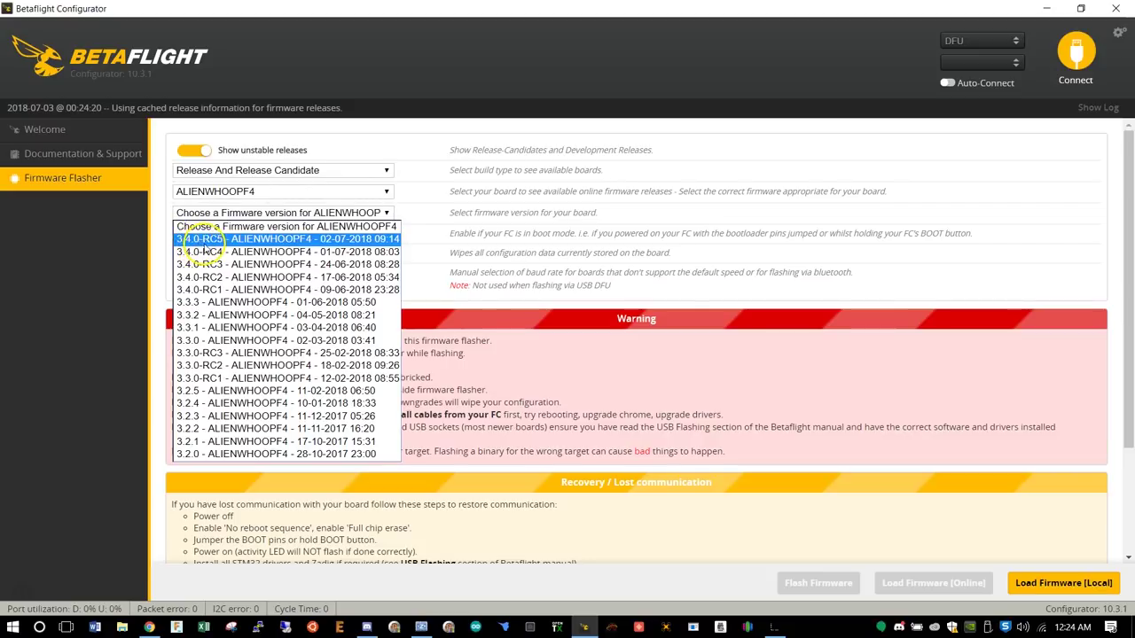
click(244, 239)
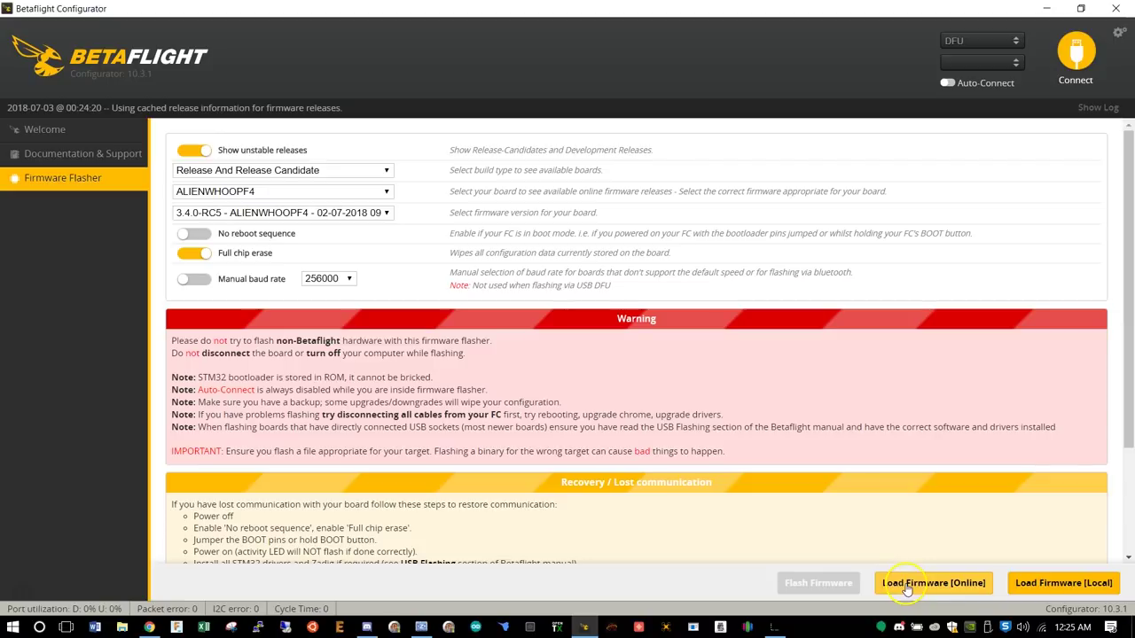
Load the selected ALIENWHOOPF4 firmware from online and flash it to the board
click(938, 584)
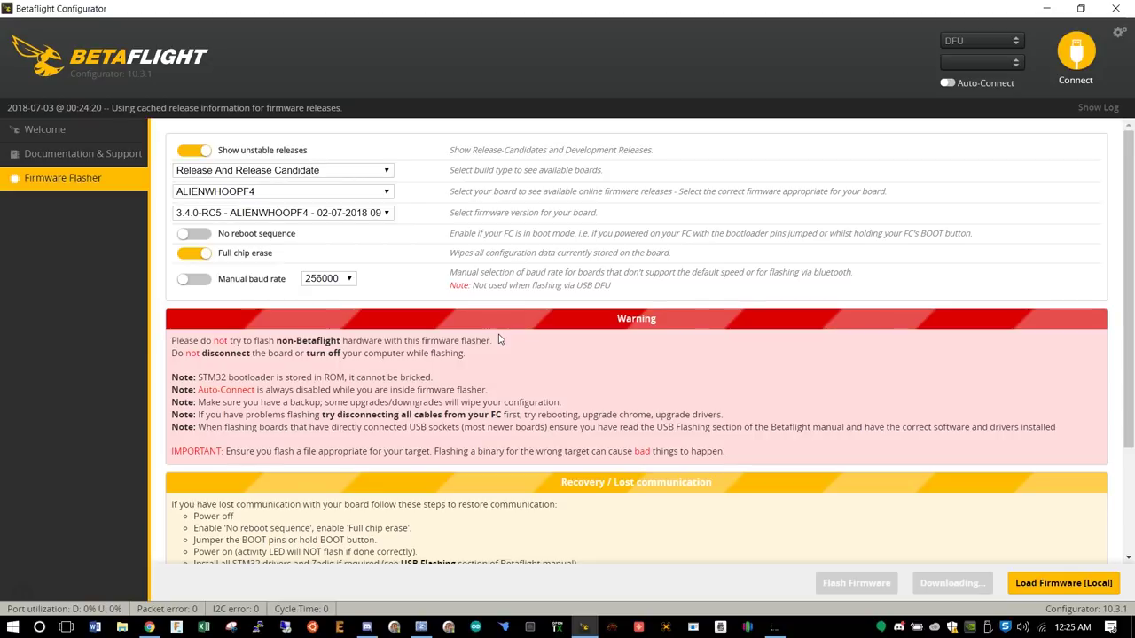
scroll(533, 337, down, 1)
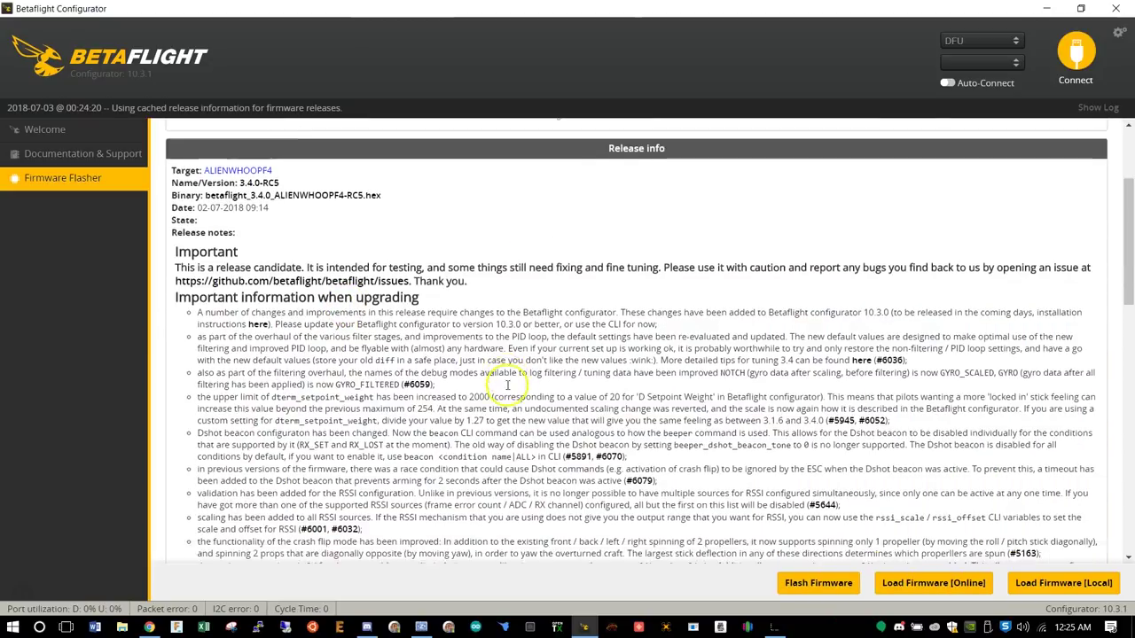
scroll(705, 498, down, 3)
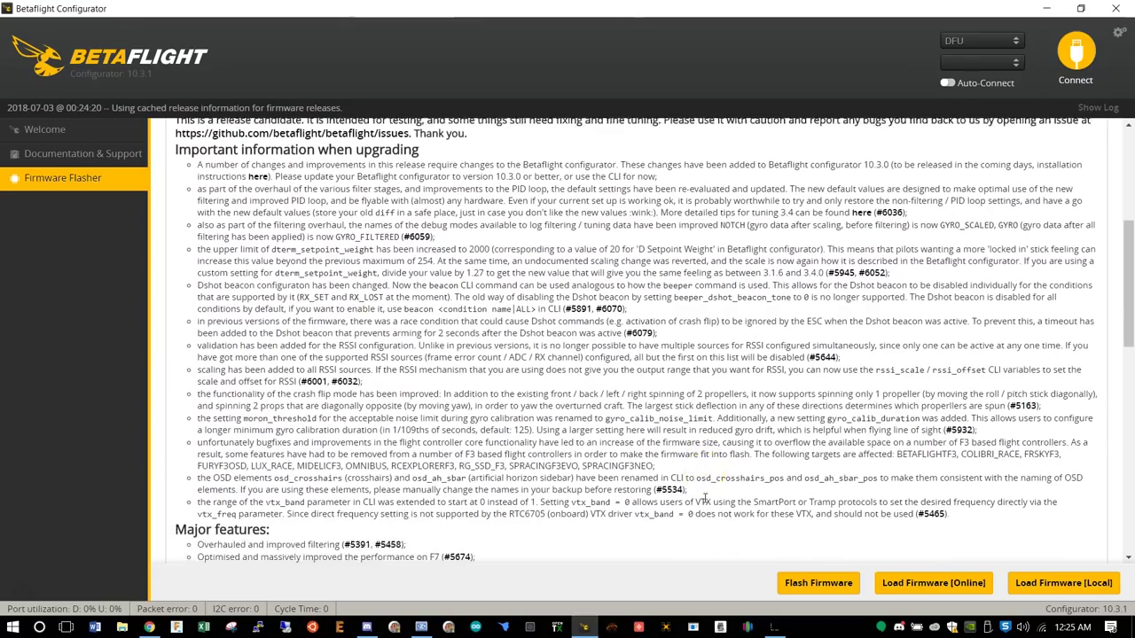
scroll(705, 501, down, 1)
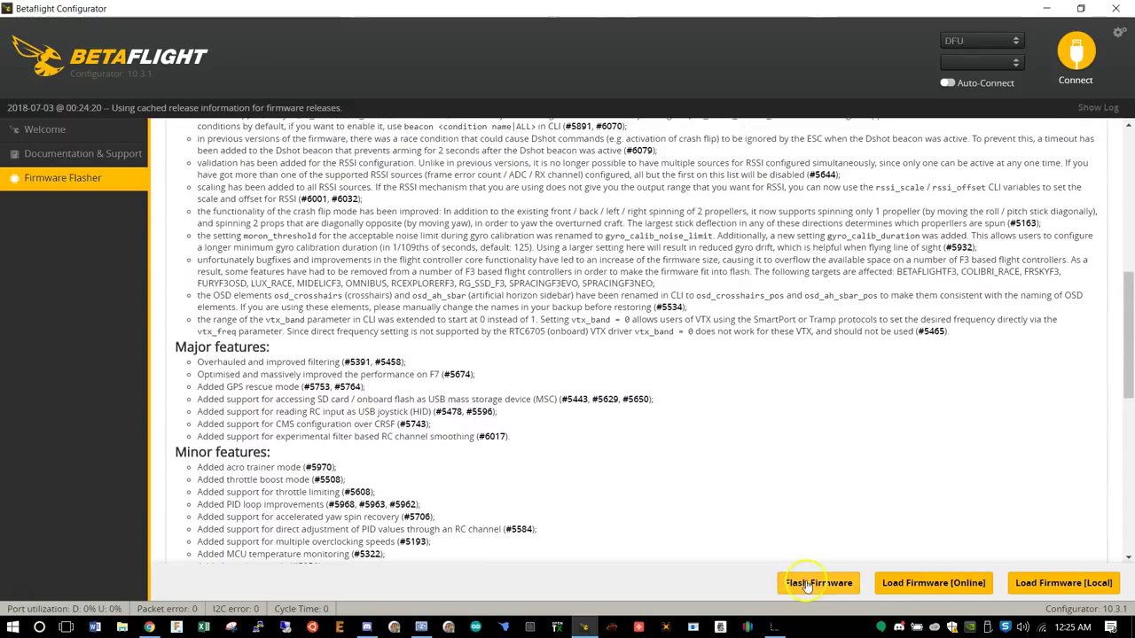
click(807, 584)
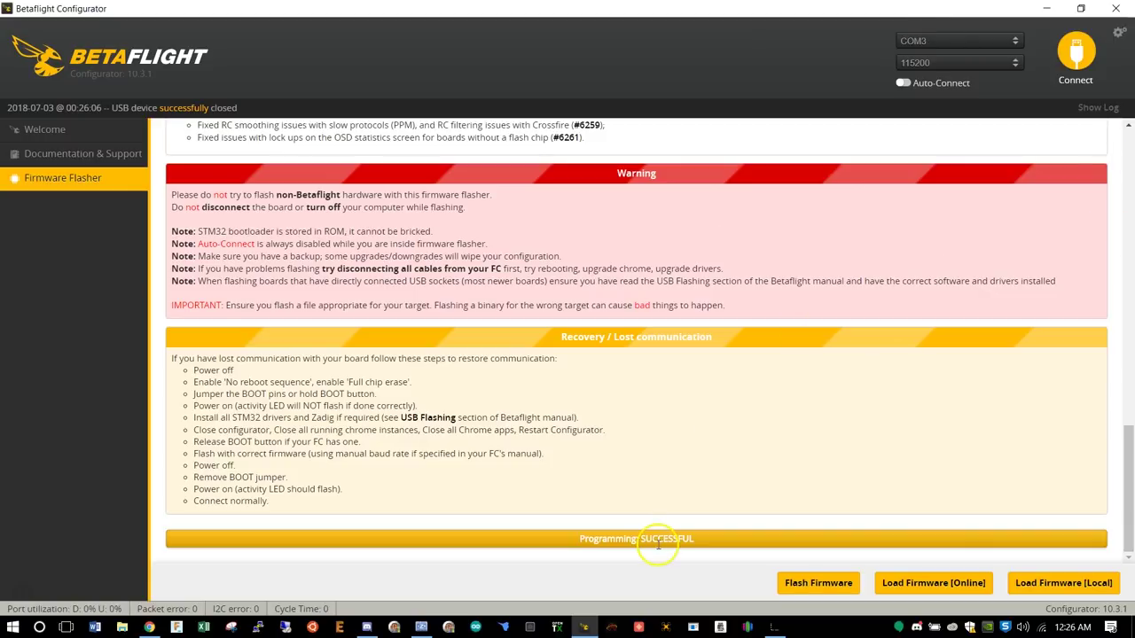
Connect to the newly flashed flight controller and open its Ports settings
click(1076, 52)
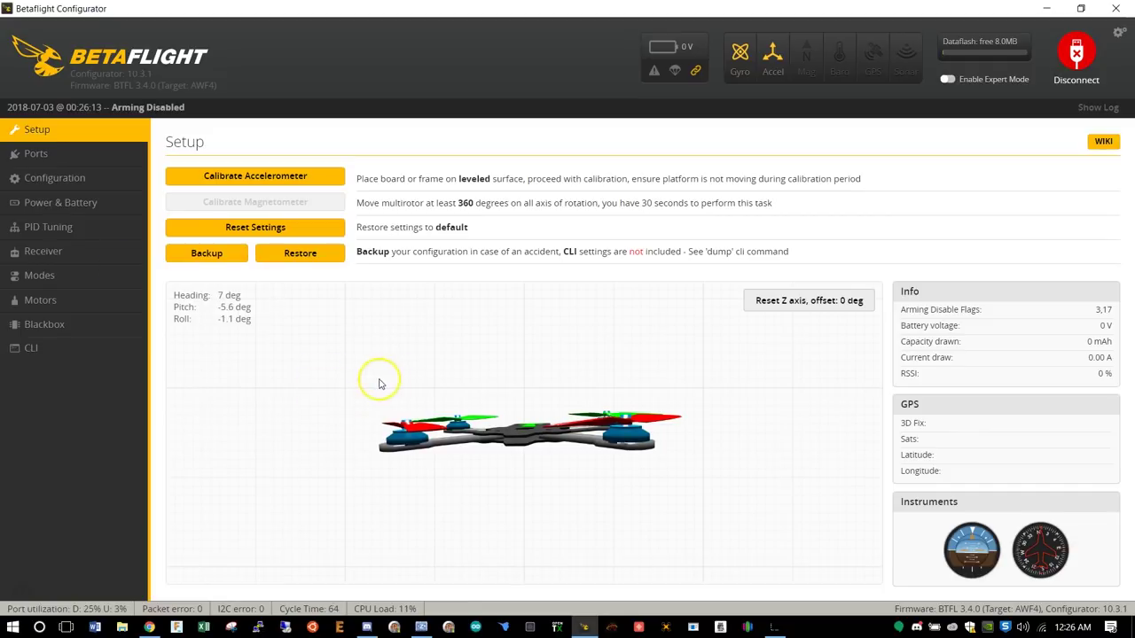
click(56, 157)
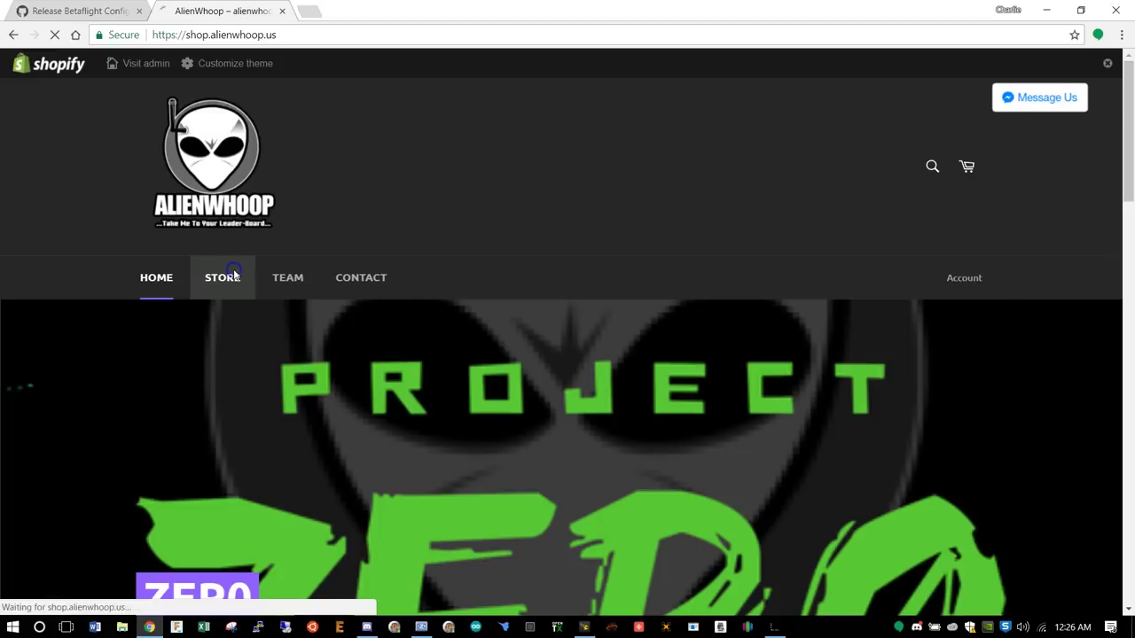
Switch to the AlienWhoop online shop in Chrome and look through the store's product listing
scroll(427, 365, down, 4)
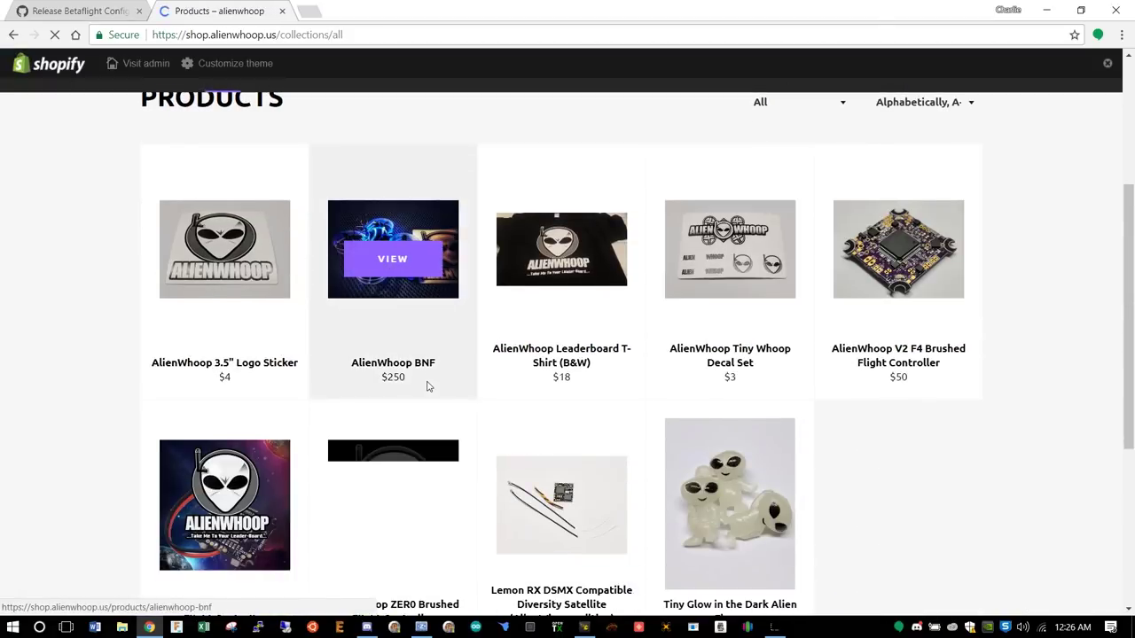
scroll(426, 366, down, 1)
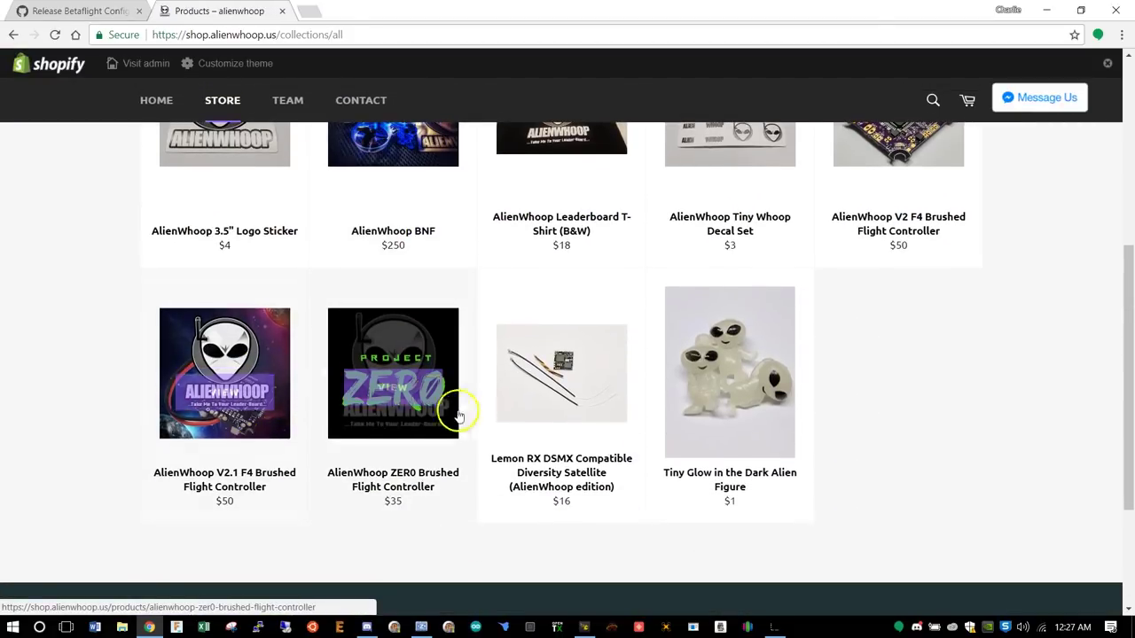
Open the AlienWhoop V2.1 F4 Brushed Flight Controller product page and its Pilot's Guide version 1.1 from the Downloads section
click(184, 380)
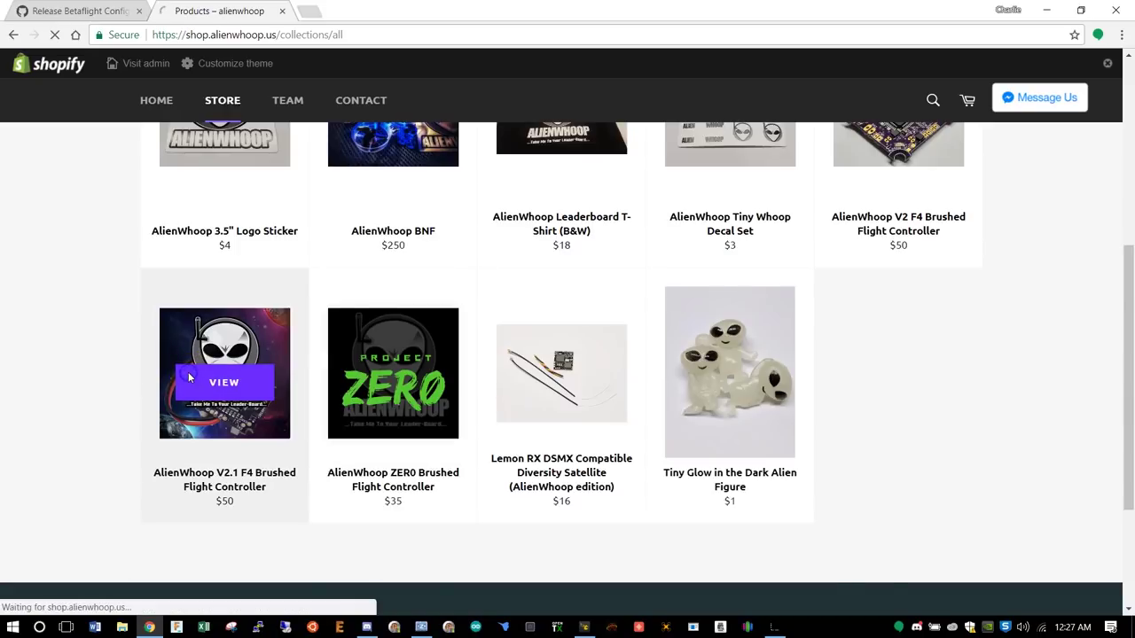
scroll(403, 371, down, 4)
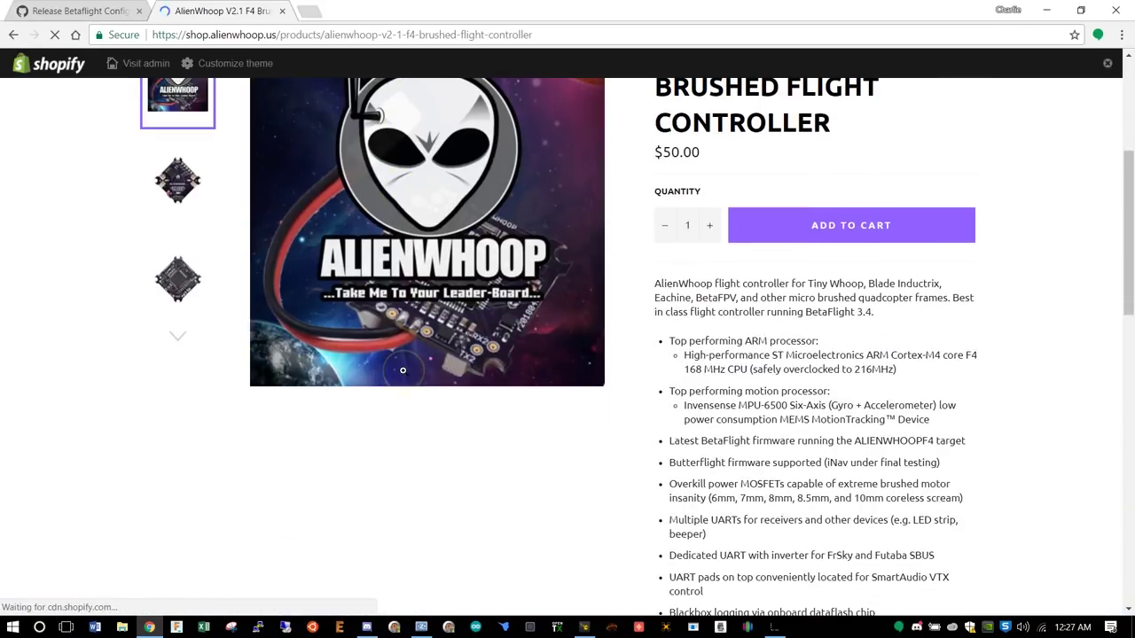
scroll(403, 371, down, 15)
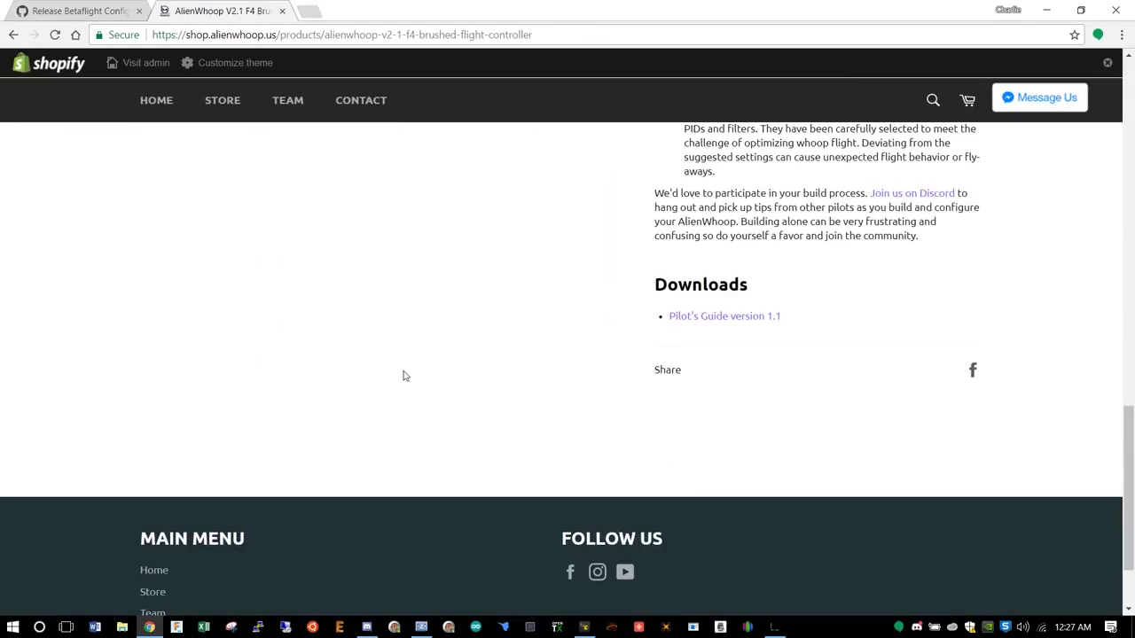
scroll(674, 348, up, 2)
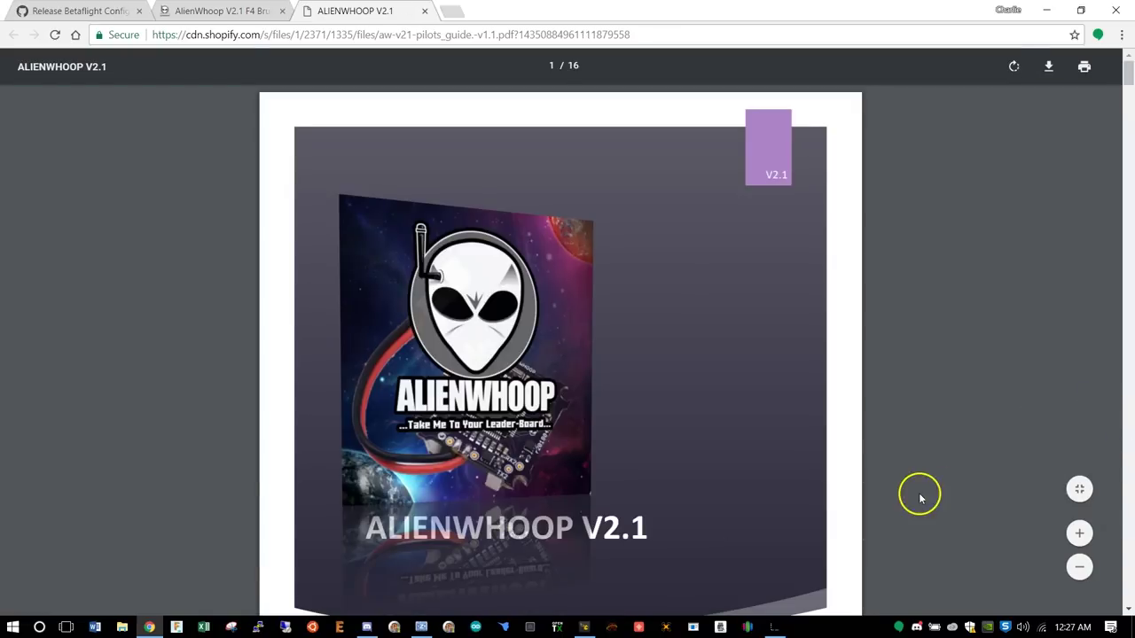
Look through the pilot's handbook from its cover and table of contents to the board's feature list
scroll(917, 497, down, 2)
scroll(917, 499, down, 6)
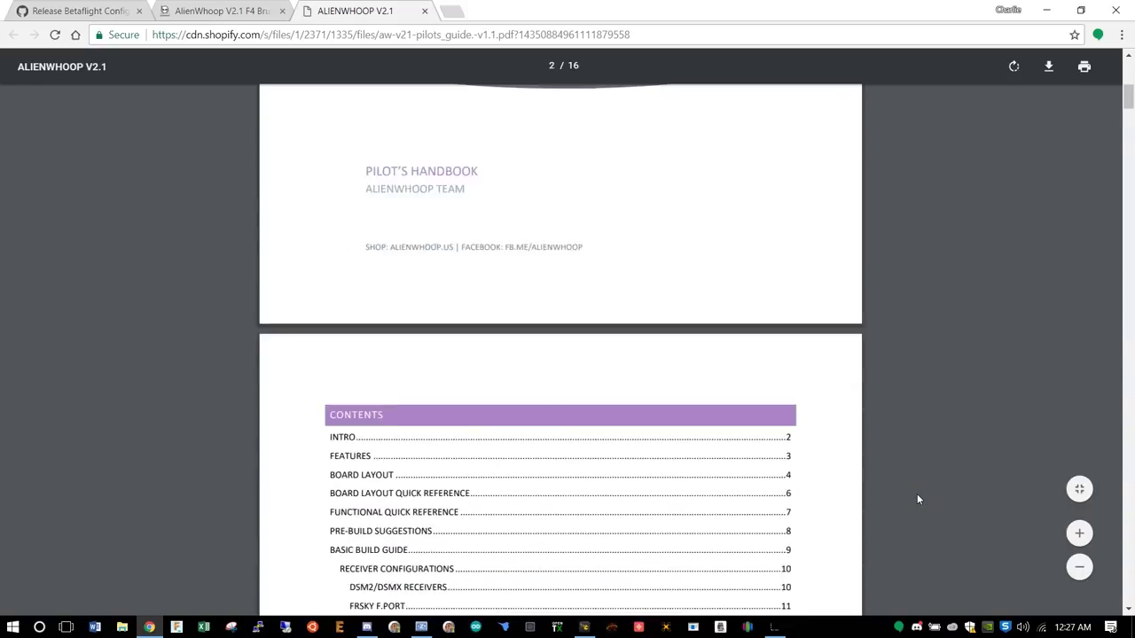
scroll(918, 500, down, 1)
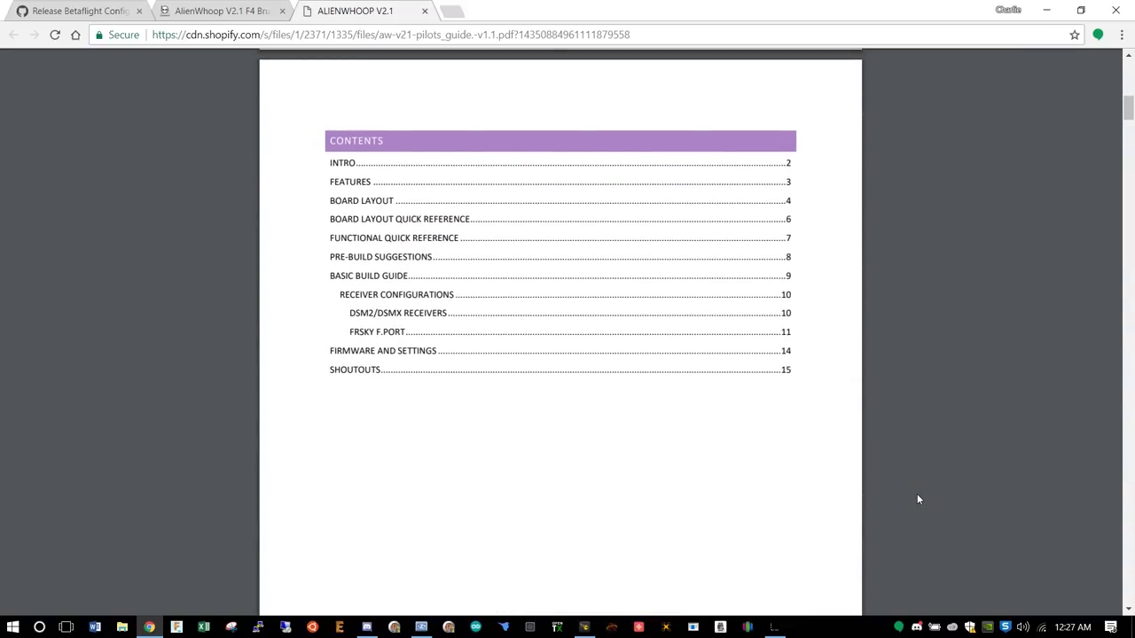
scroll(918, 499, down, 9)
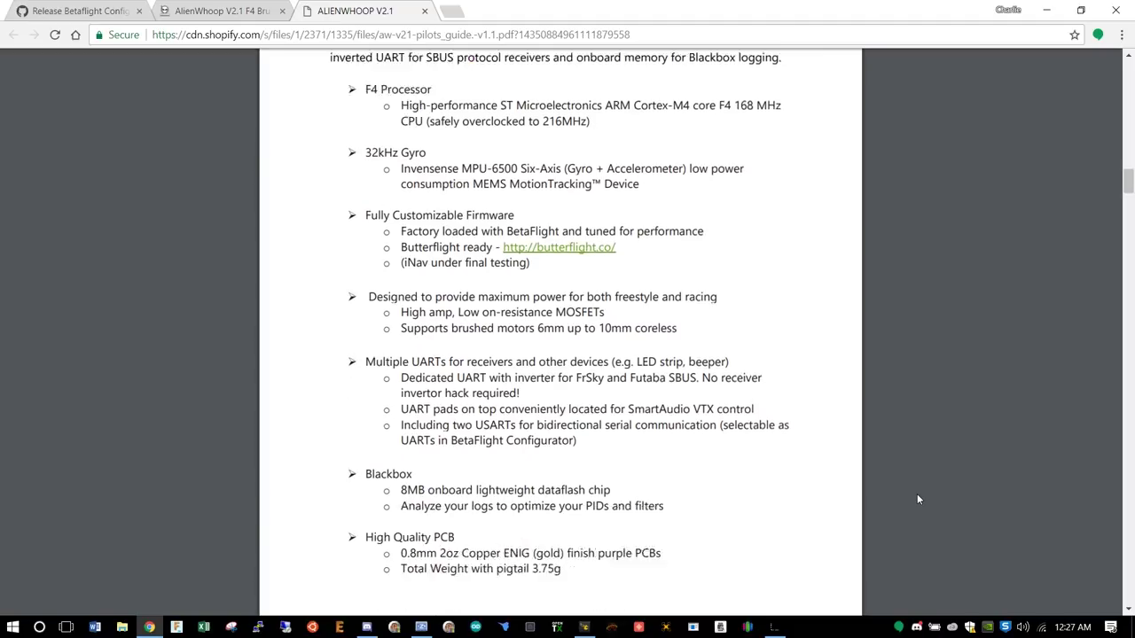
Examine the numbered pads on the top and bottom Board Layout diagrams, including the battery, camera, UART and motor connections
scroll(918, 499, down, 5)
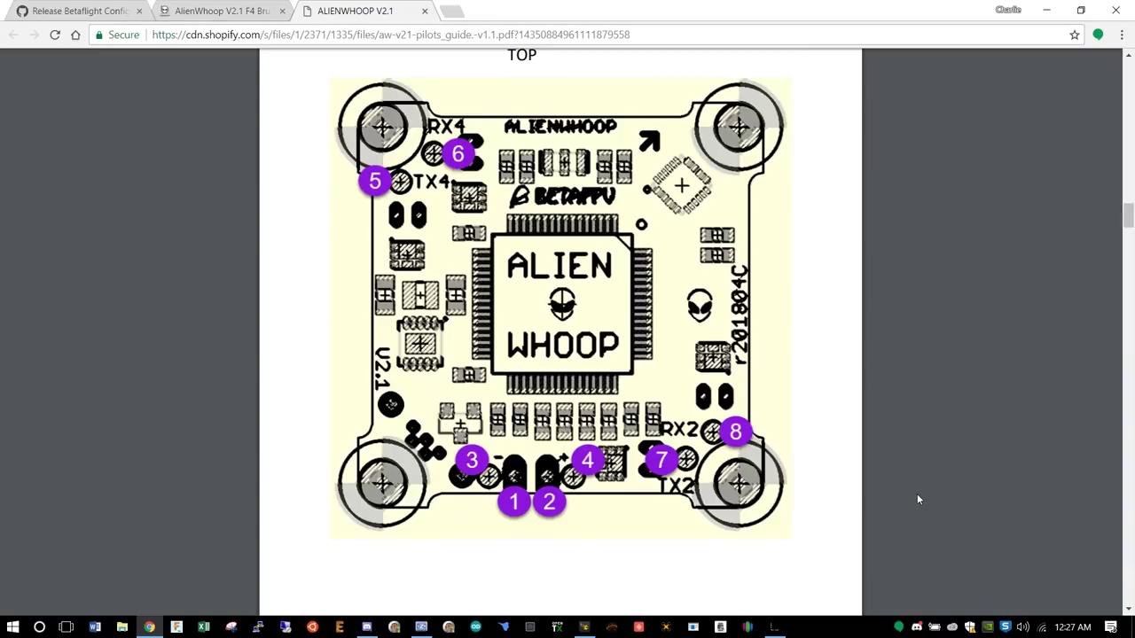
scroll(918, 500, down, 10)
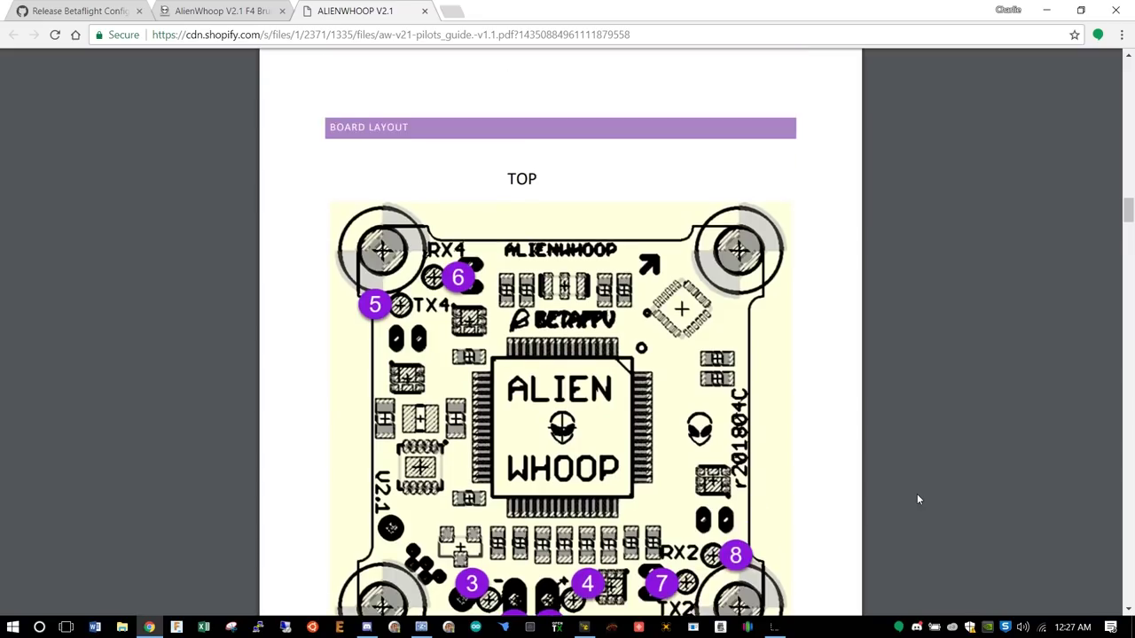
scroll(917, 494, down, 3)
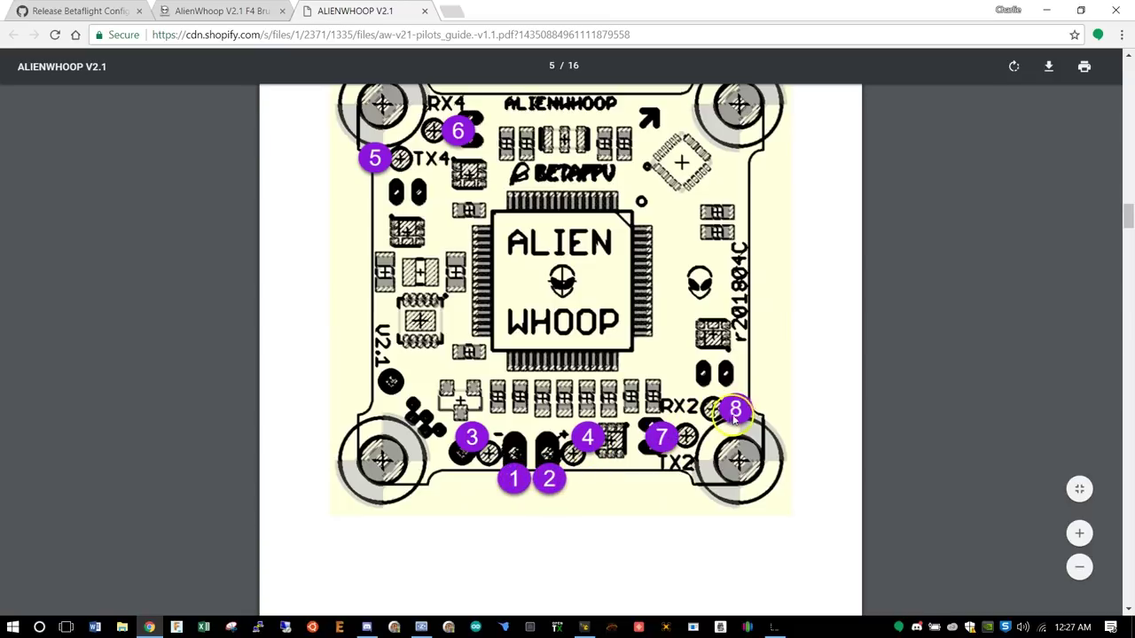
scroll(567, 232, up, 1)
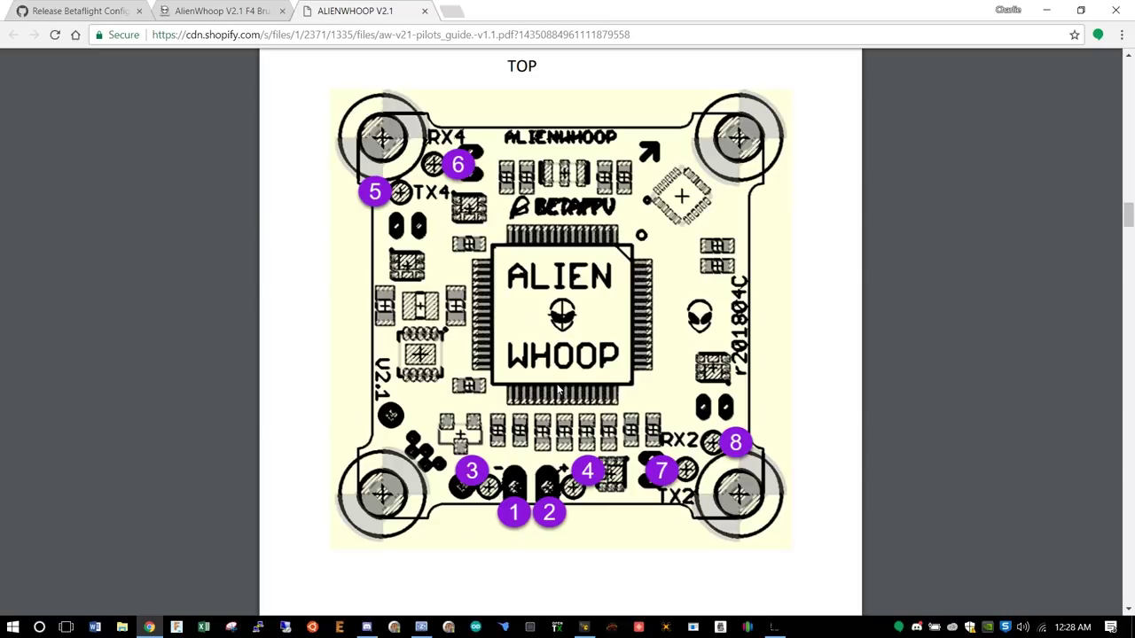
click(585, 381)
scroll(585, 382, down, 1)
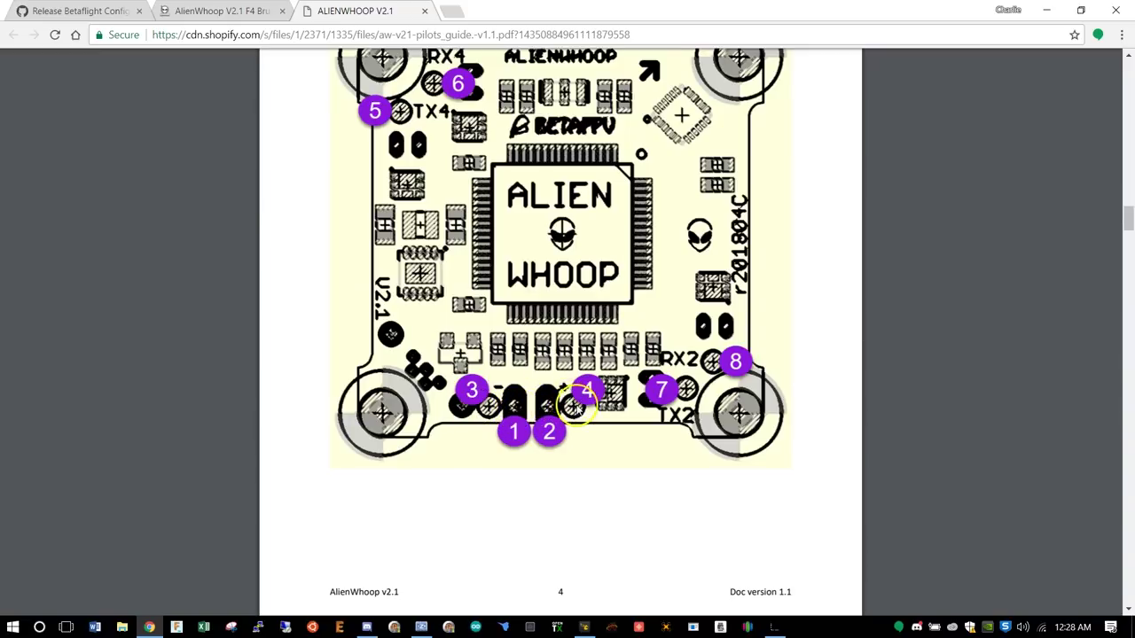
scroll(504, 408, down, 6)
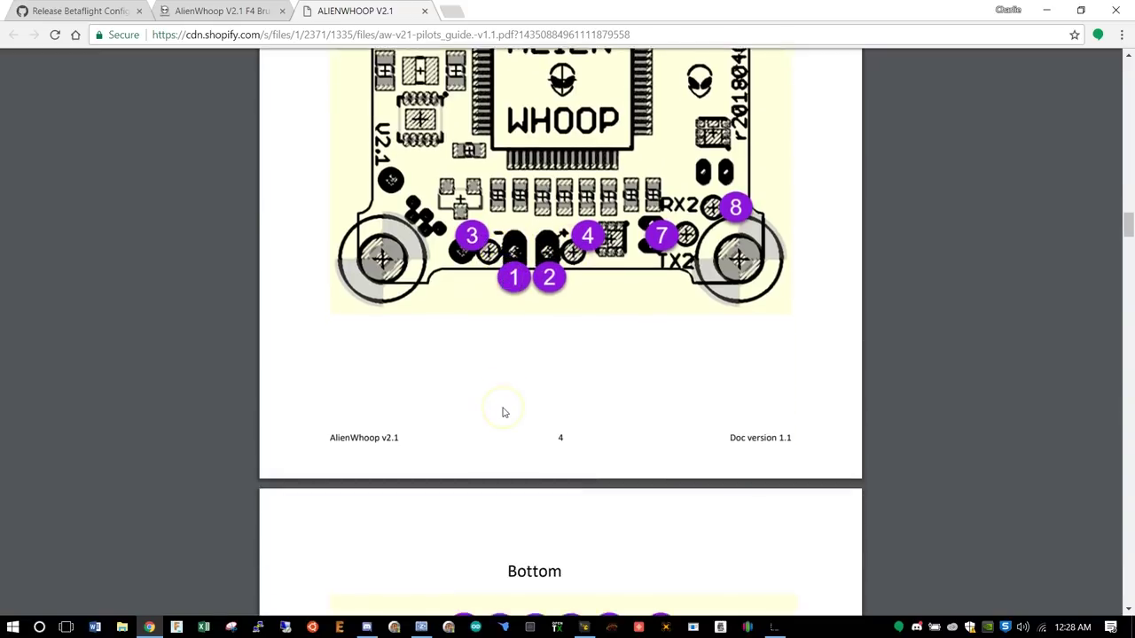
scroll(504, 410, down, 1)
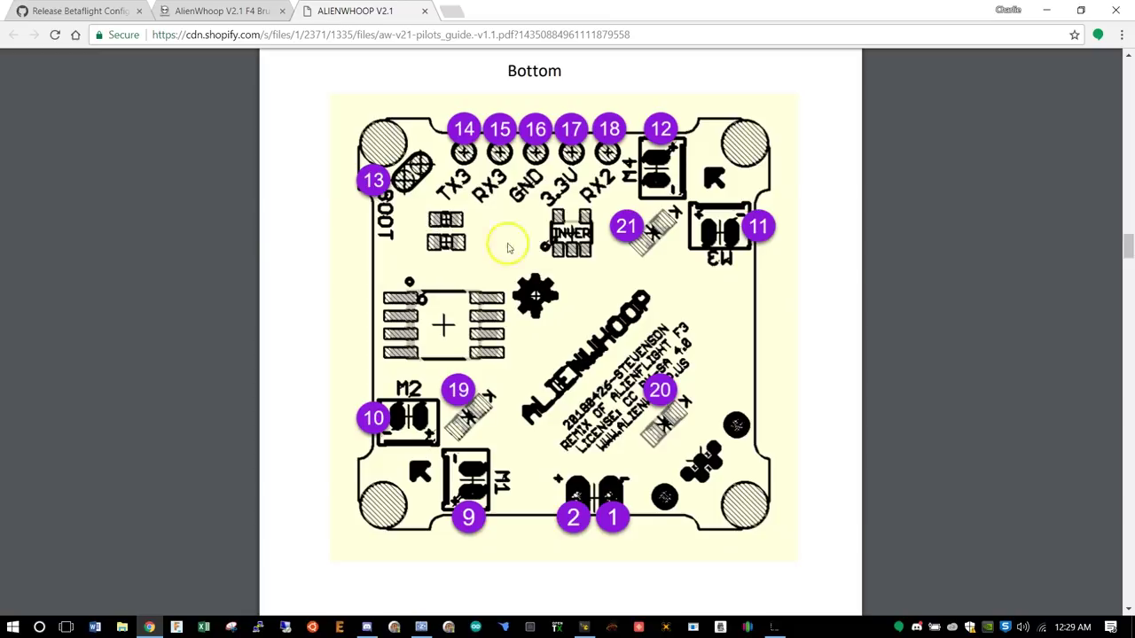
scroll(550, 282, down, 1)
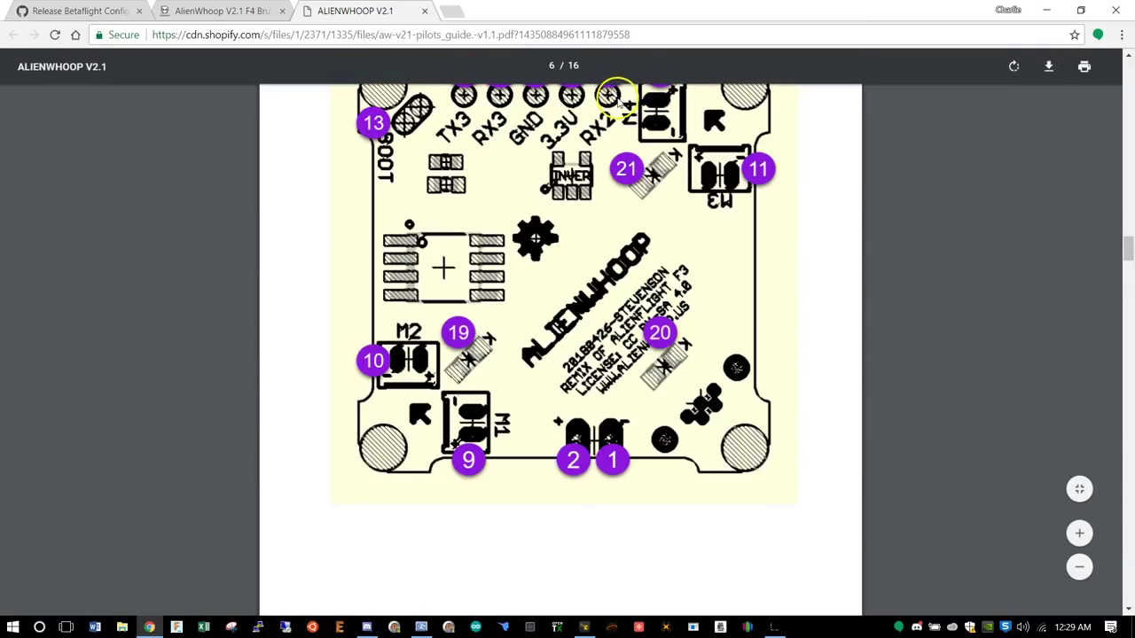
scroll(600, 120, up, 1)
Enlarge the Board Layout Quick Reference and read the pad labels and descriptions for both sides of the board
scroll(600, 119, down, 7)
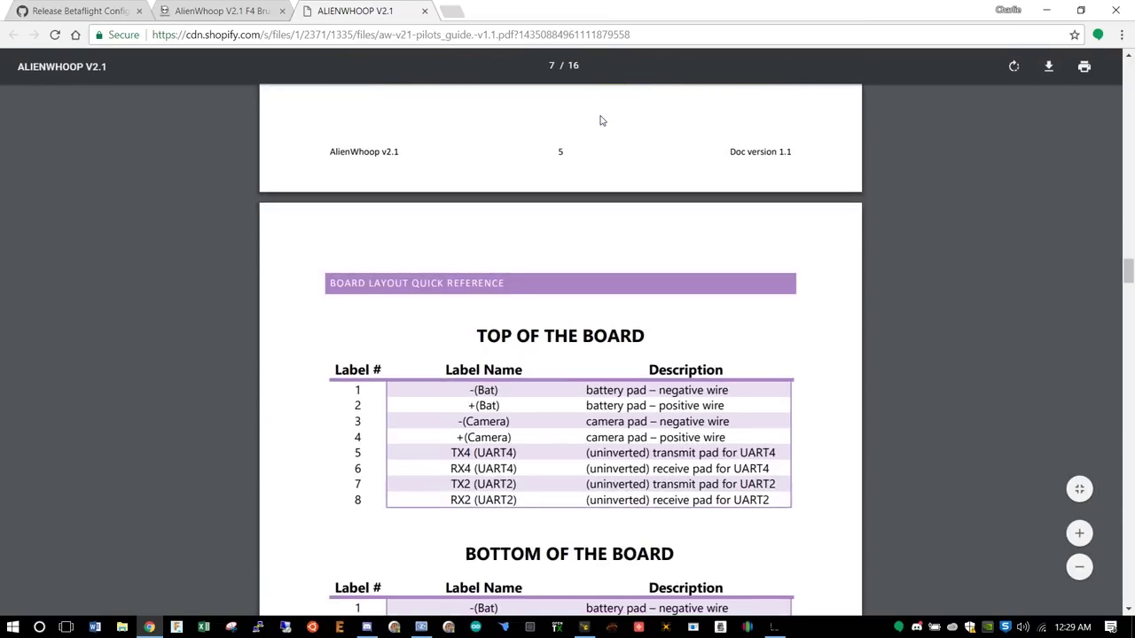
scroll(558, 233, down, 1)
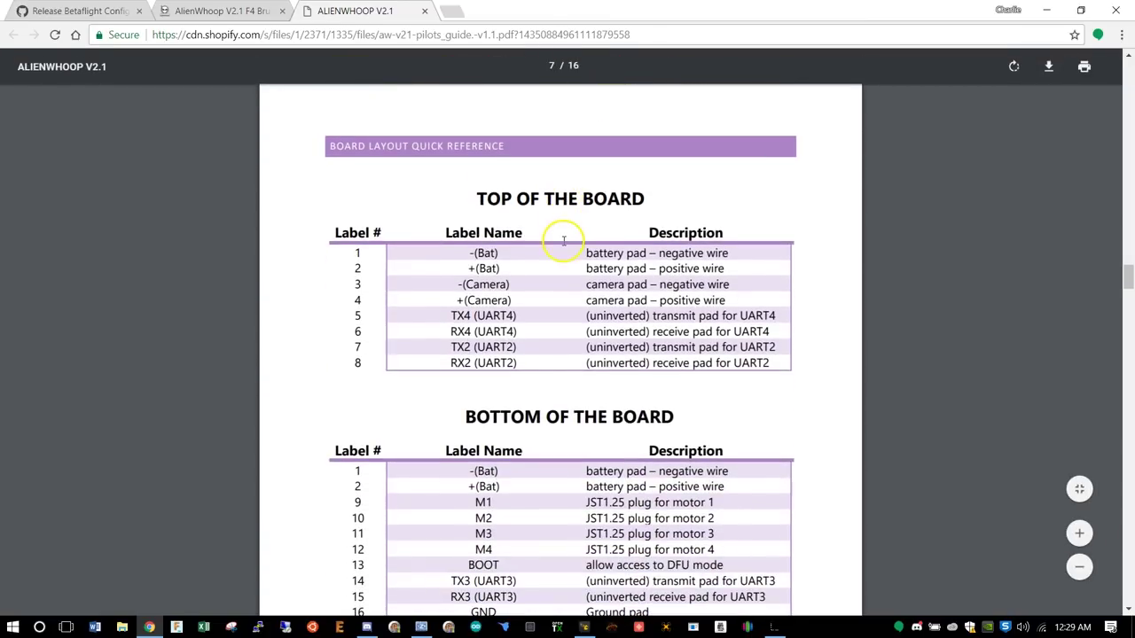
click(1081, 487)
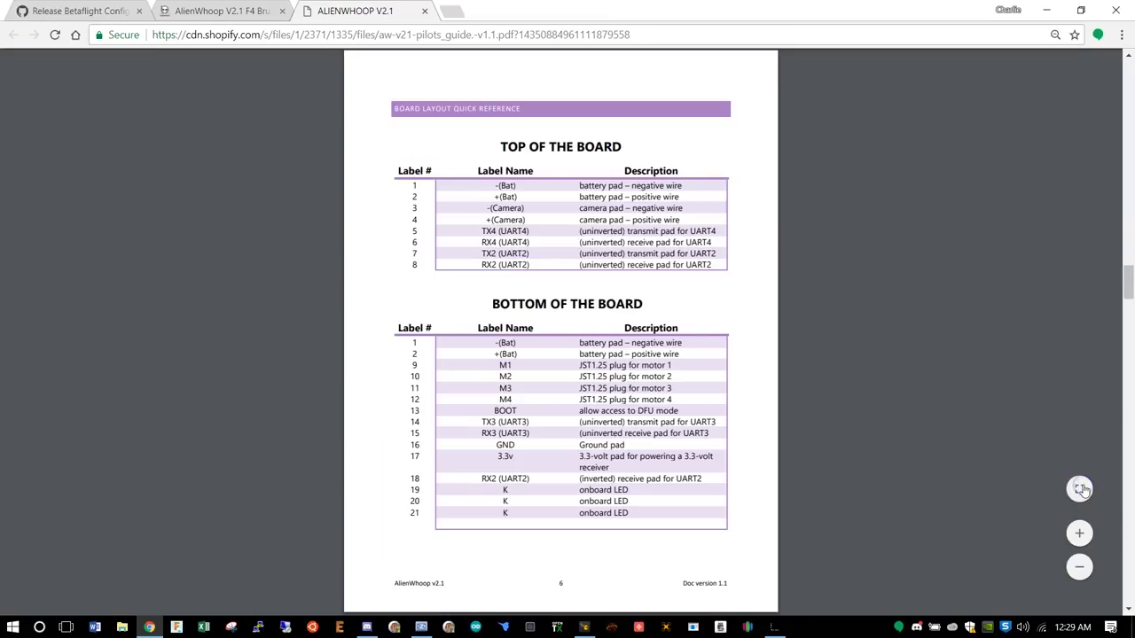
click(1081, 482)
scroll(814, 441, down, 4)
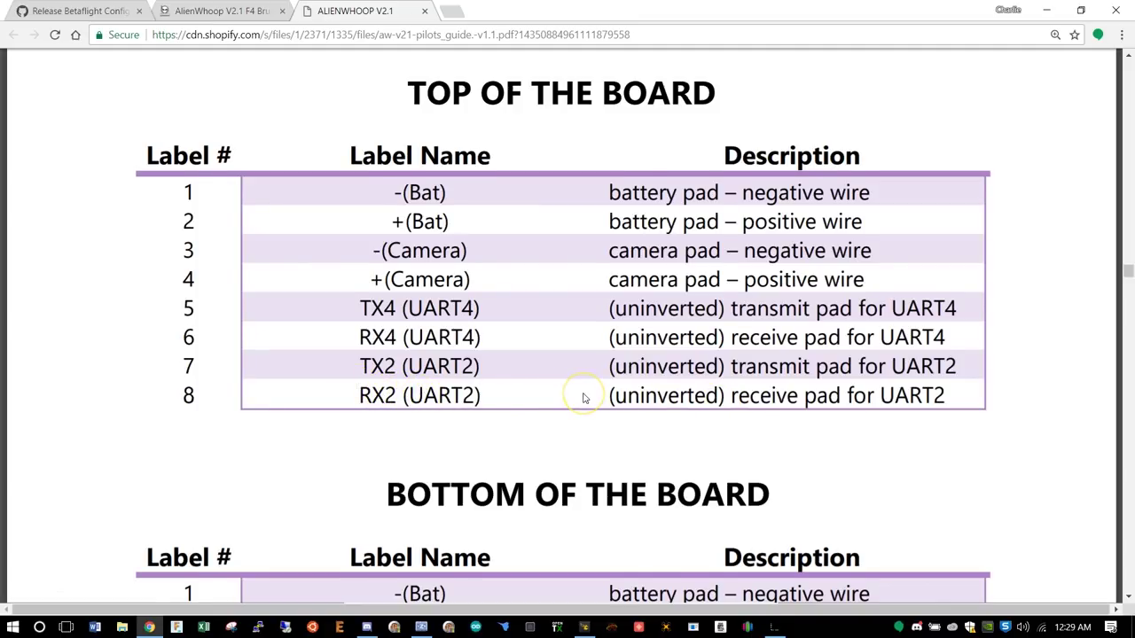
scroll(584, 397, down, 3)
scroll(583, 397, down, 5)
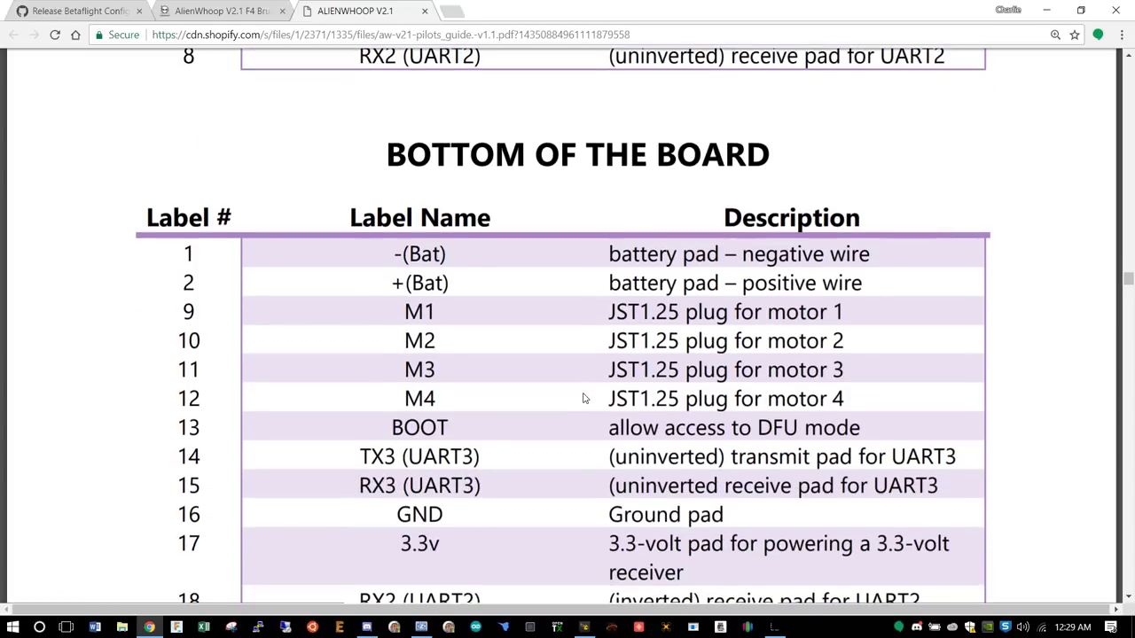
scroll(583, 397, down, 5)
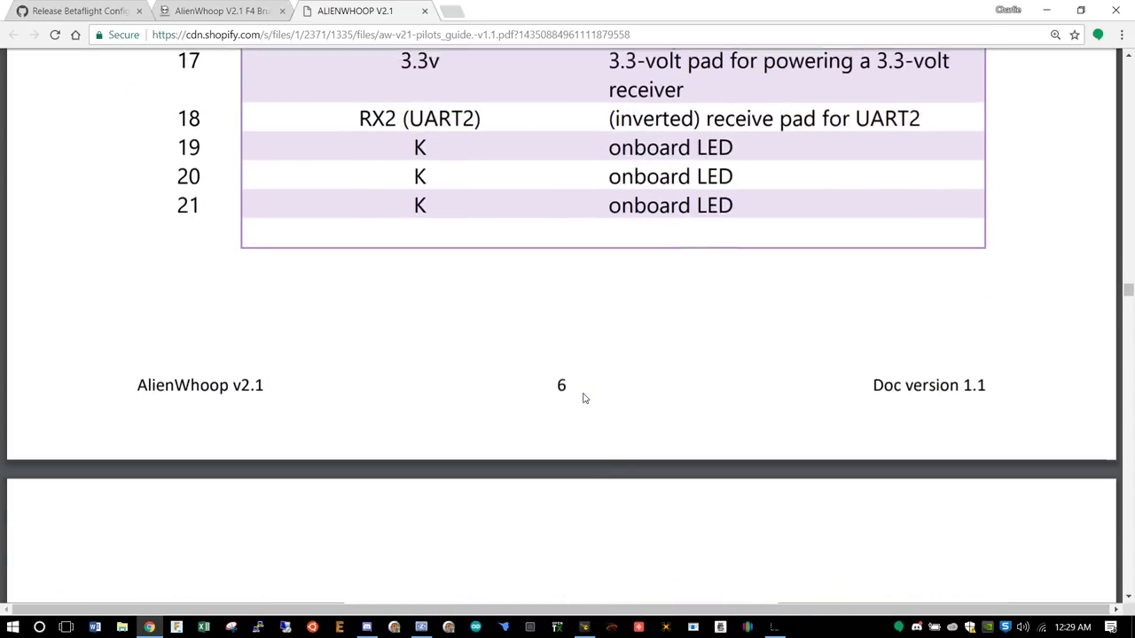
Read the Functional Quick Reference and the Pre-Build Suggestions table of receiver protocols with their UART and pad combinations
scroll(583, 398, down, 3)
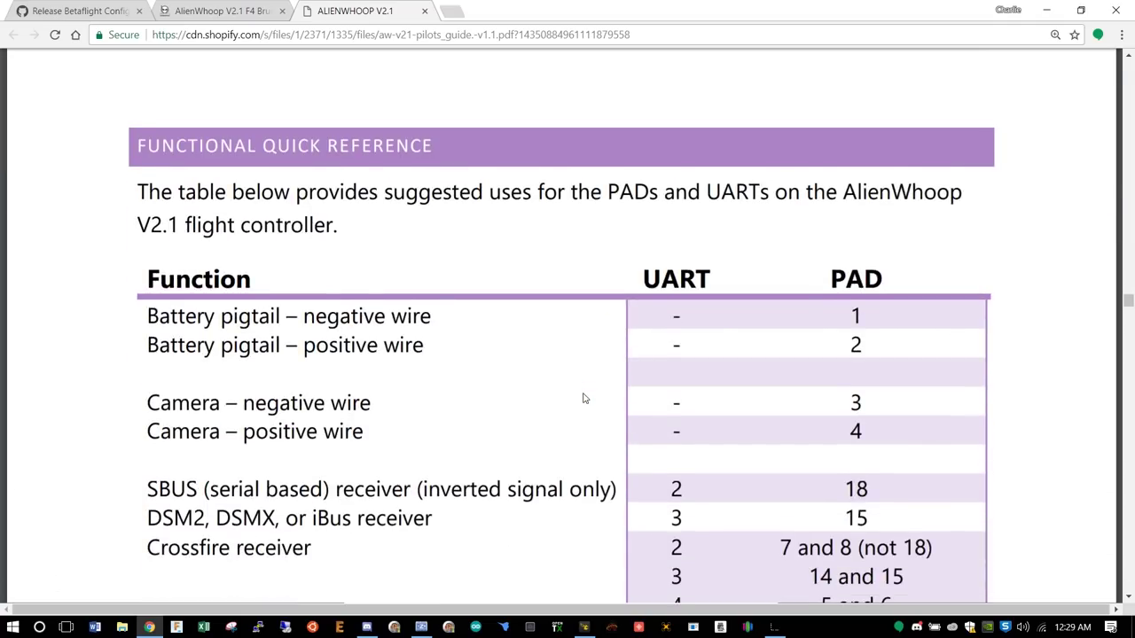
scroll(584, 397, down, 1)
scroll(583, 397, up, 2)
scroll(584, 398, down, 1)
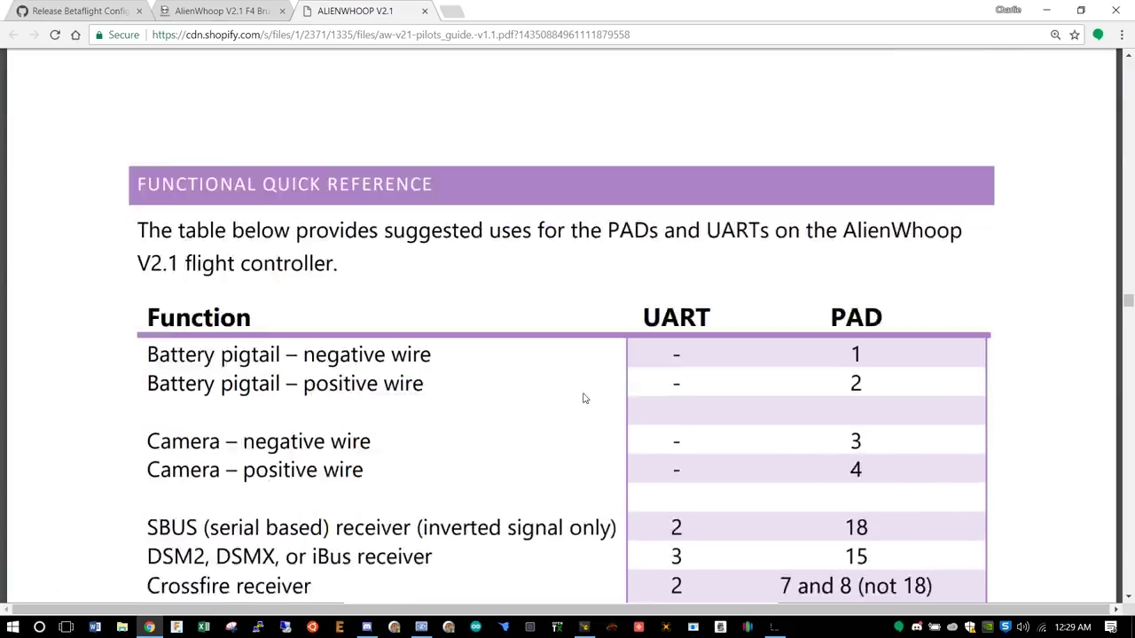
scroll(583, 398, down, 15)
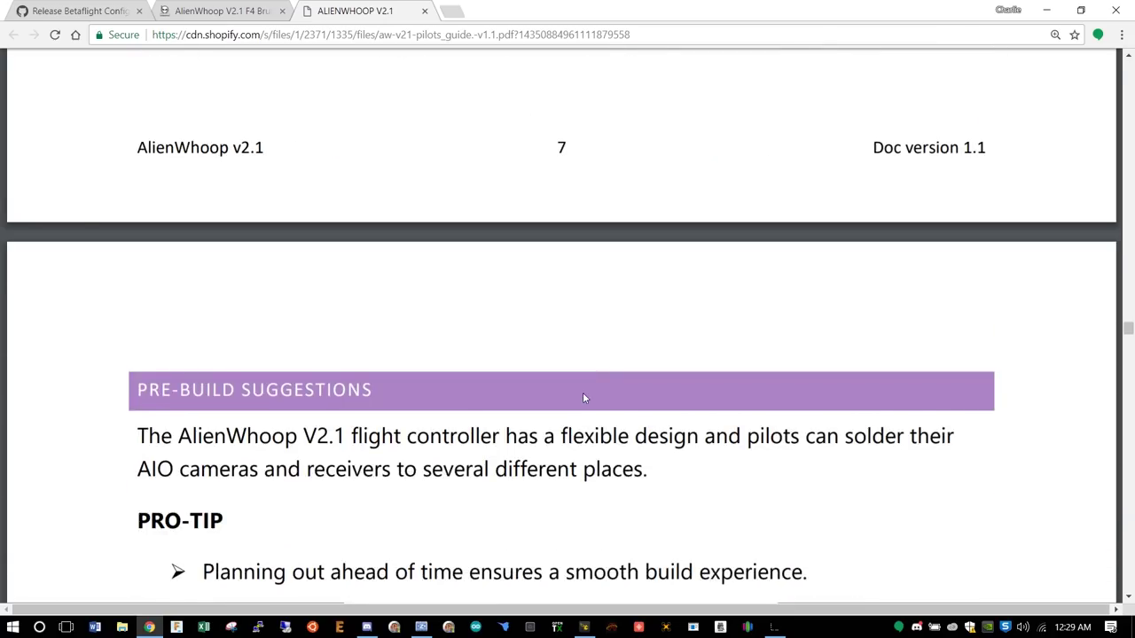
scroll(584, 398, down, 7)
scroll(584, 397, down, 2)
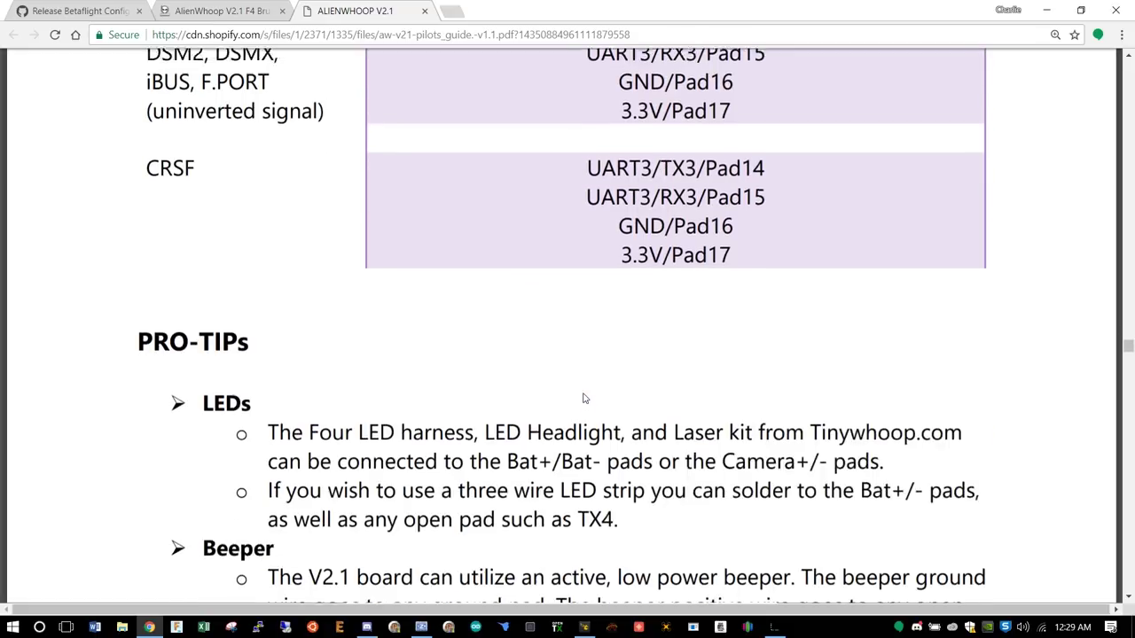
scroll(584, 397, up, 4)
scroll(583, 397, down, 1)
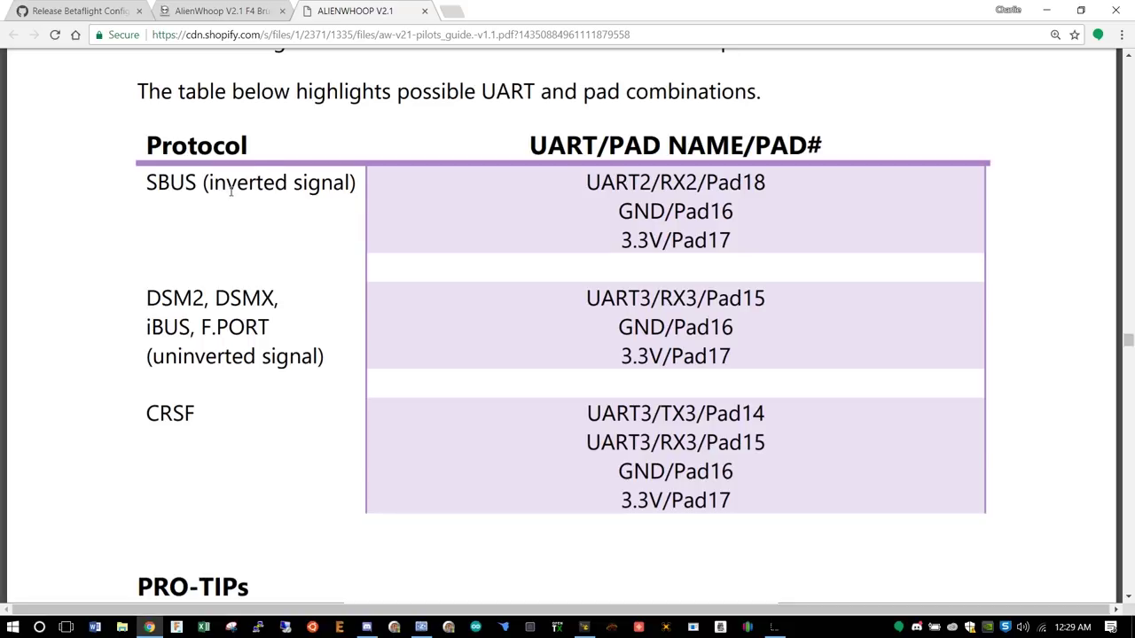
click(285, 181)
Check the receiver pads on the bottom board diagram and compare them with the protocol table of UART and pad combinations
scroll(675, 182, up, 15)
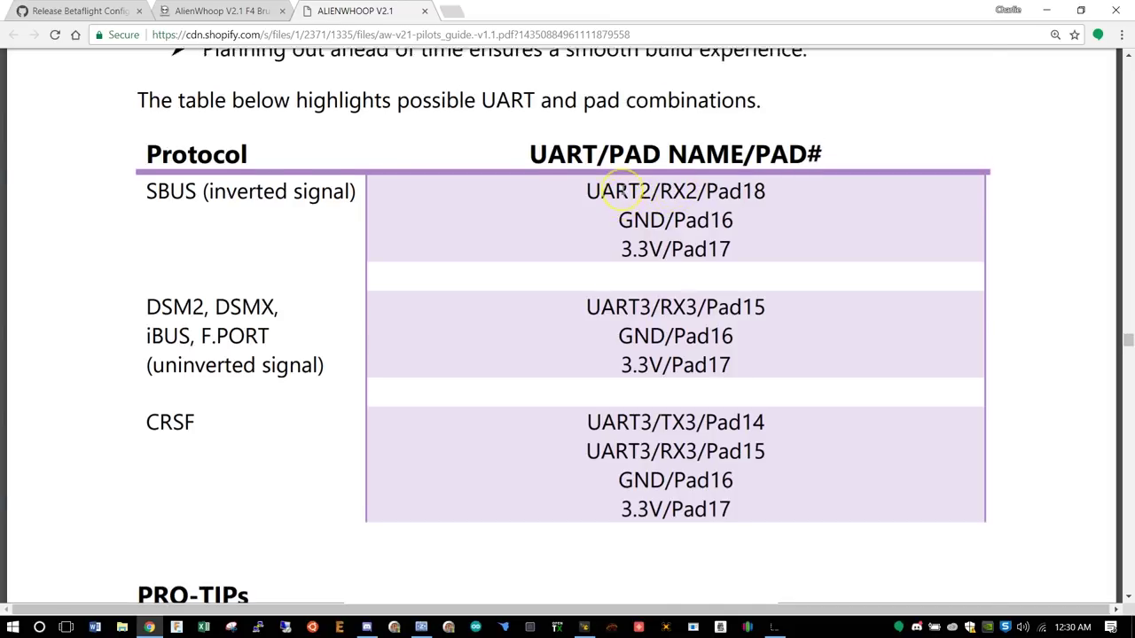
scroll(623, 188, up, 15)
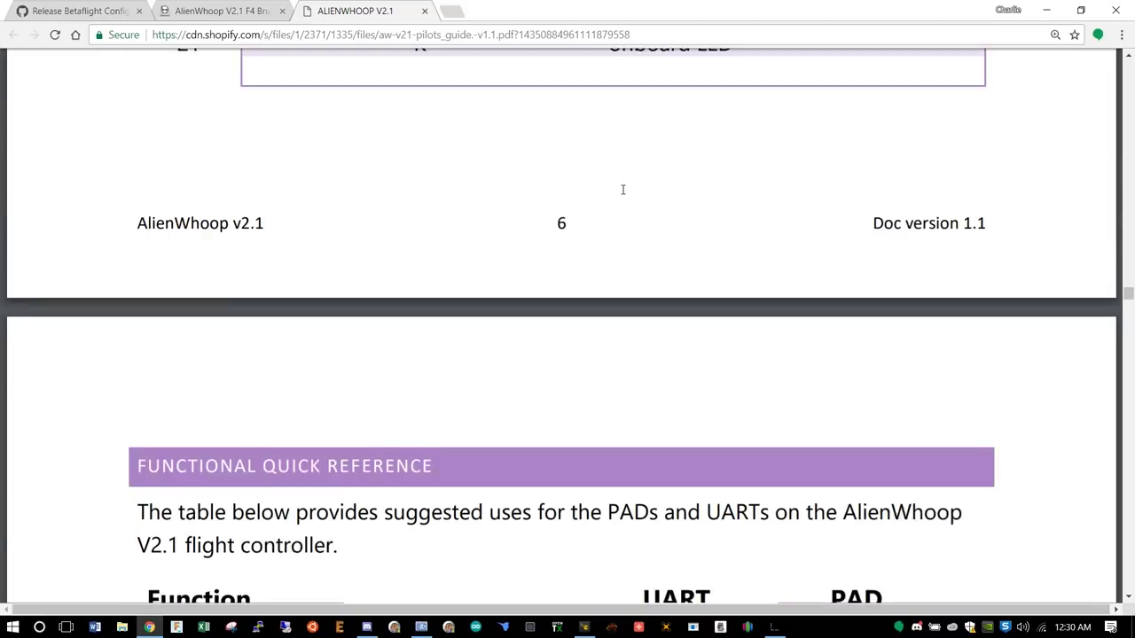
scroll(622, 188, up, 10)
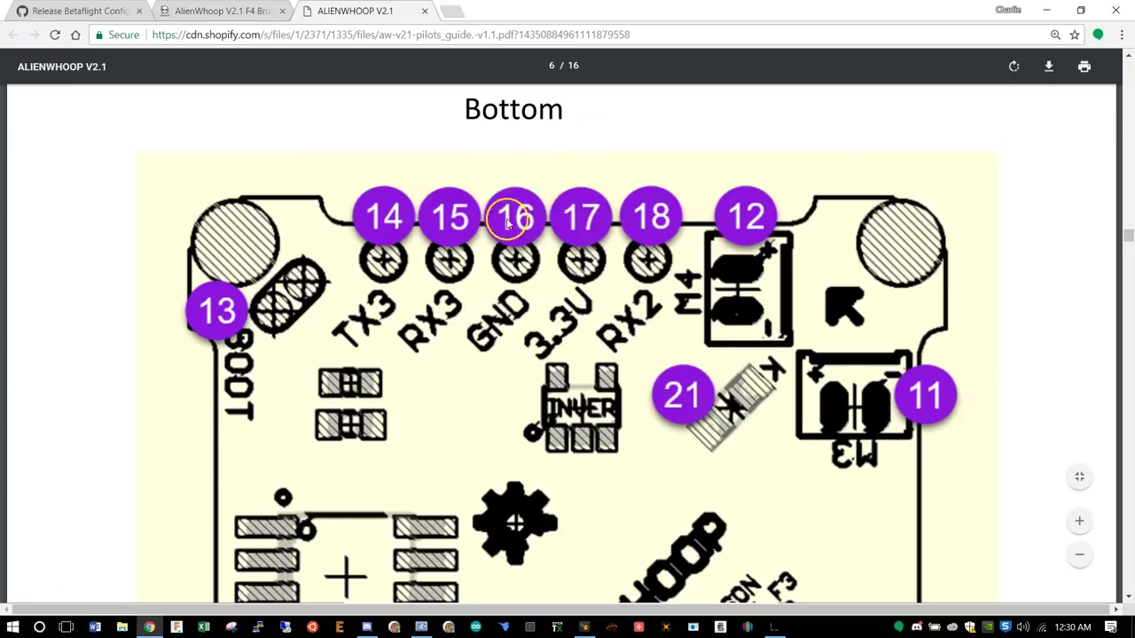
scroll(546, 337, down, 6)
scroll(546, 337, down, 20)
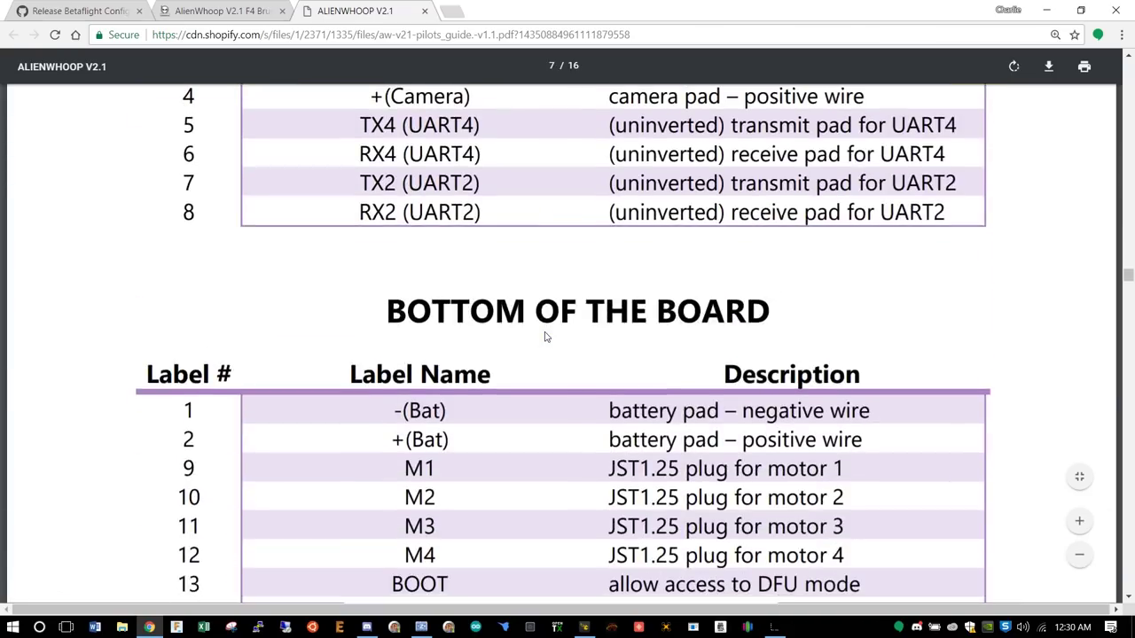
scroll(546, 337, up, 15)
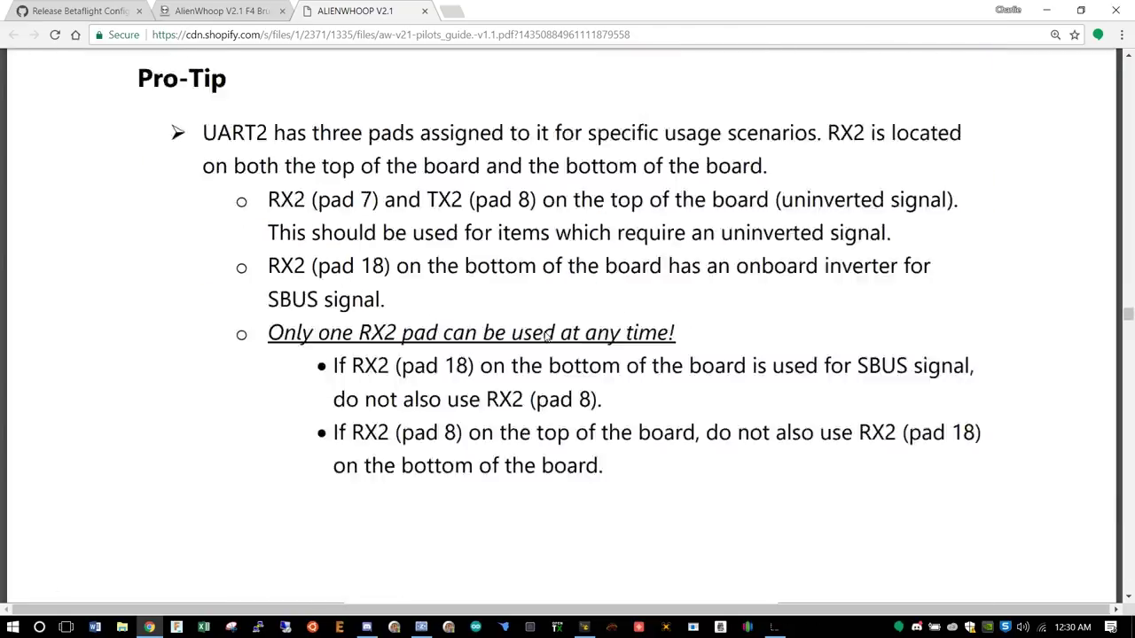
scroll(546, 337, down, 5)
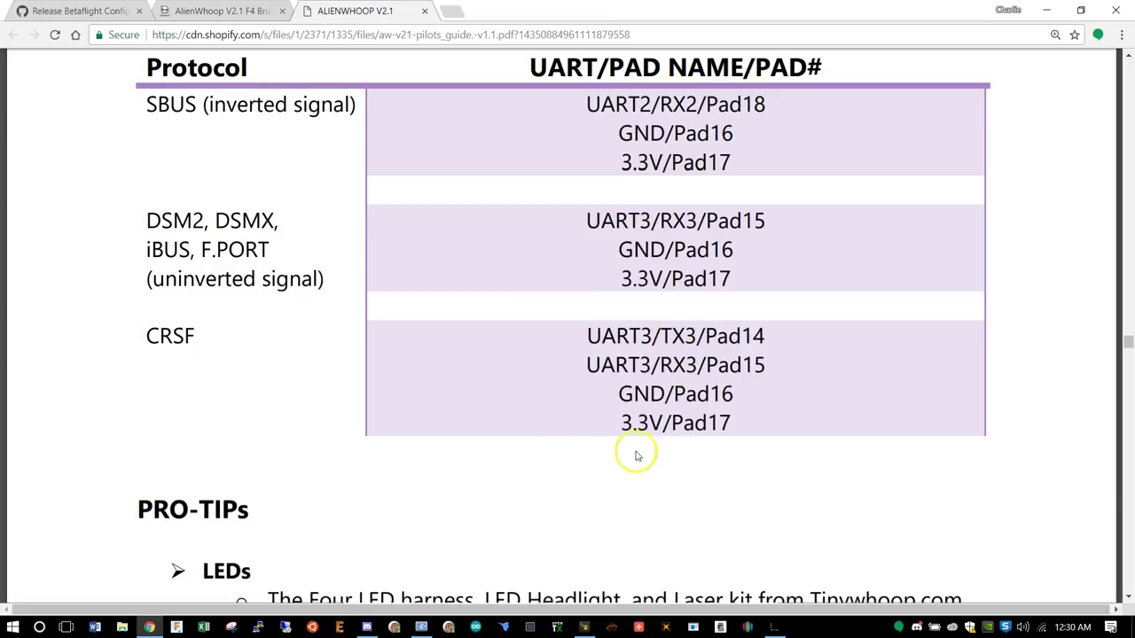
Read the pro-tips on LEDs, beeper and 5V power and the 6mm build parts list, continuing to Receiver Configurations
scroll(672, 355, down, 2)
scroll(494, 395, down, 5)
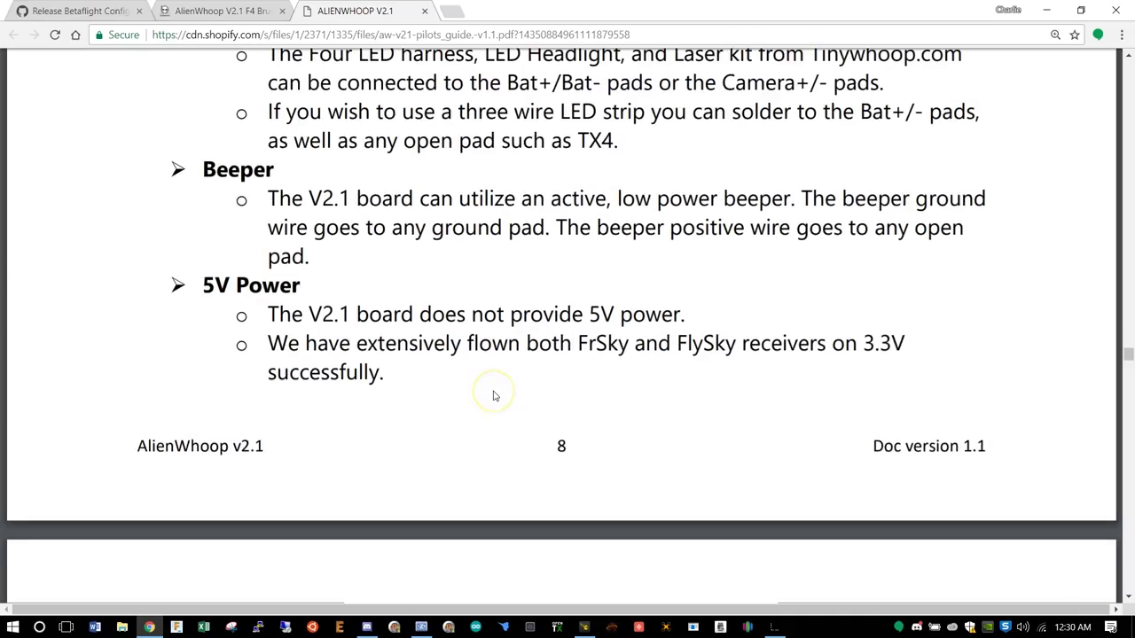
scroll(495, 396, down, 10)
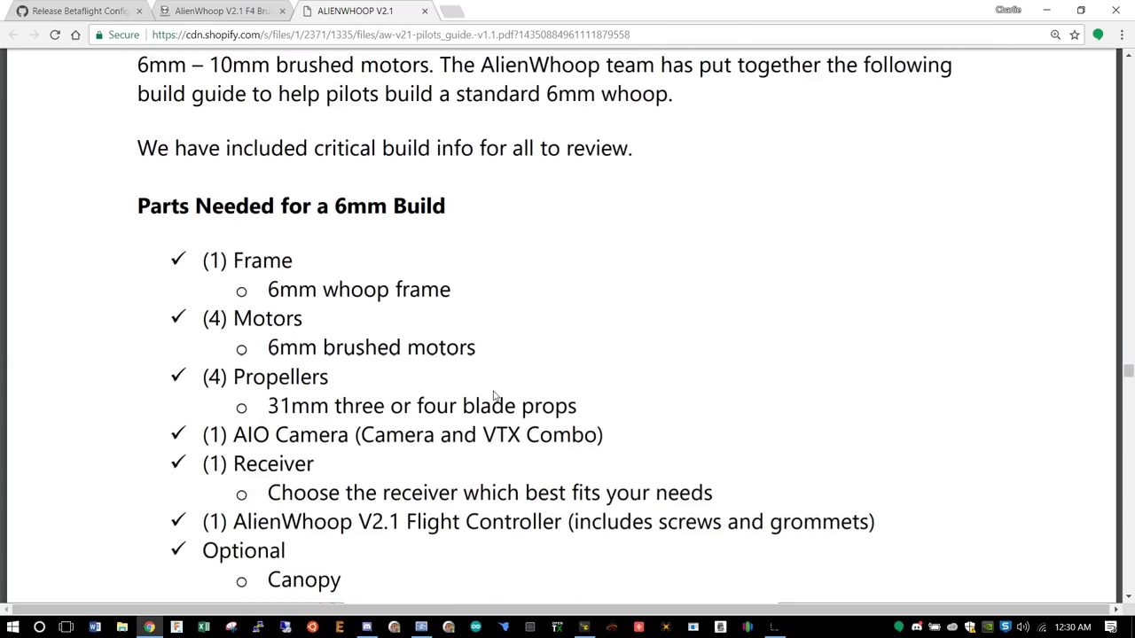
scroll(495, 395, down, 8)
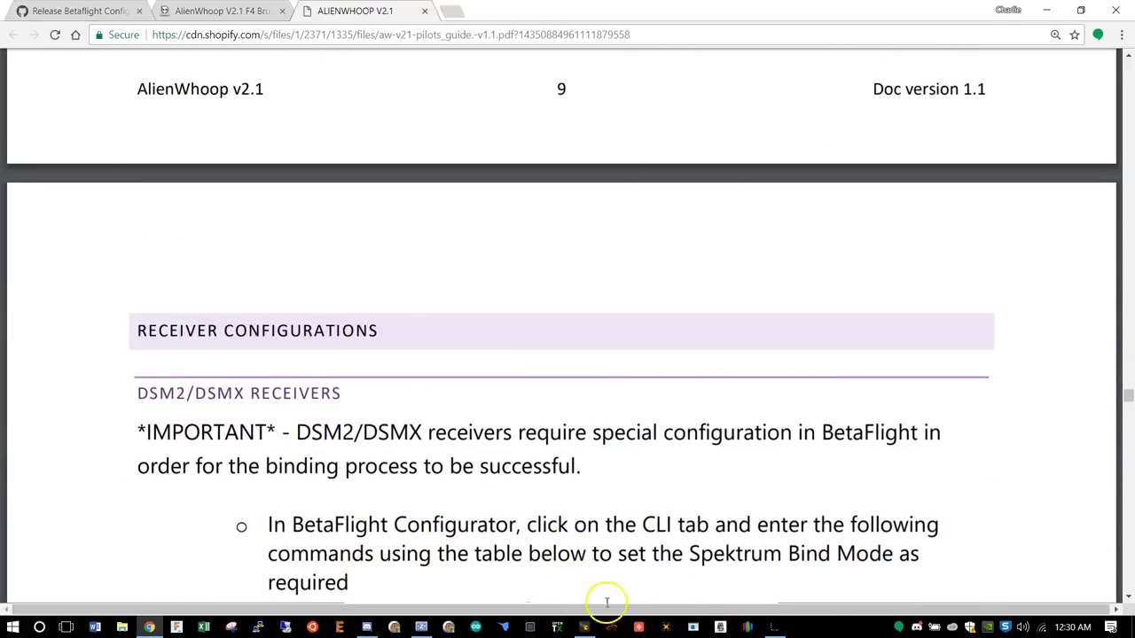
Switch to Betaflight Configurator and go through Setup to the Ports page
click(587, 627)
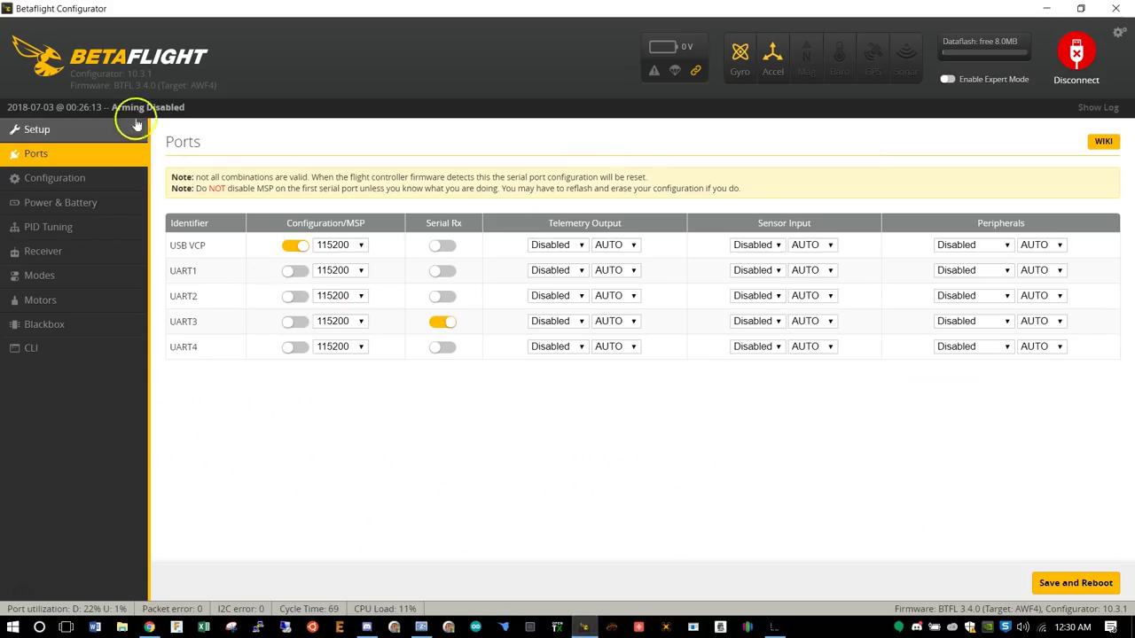
click(73, 130)
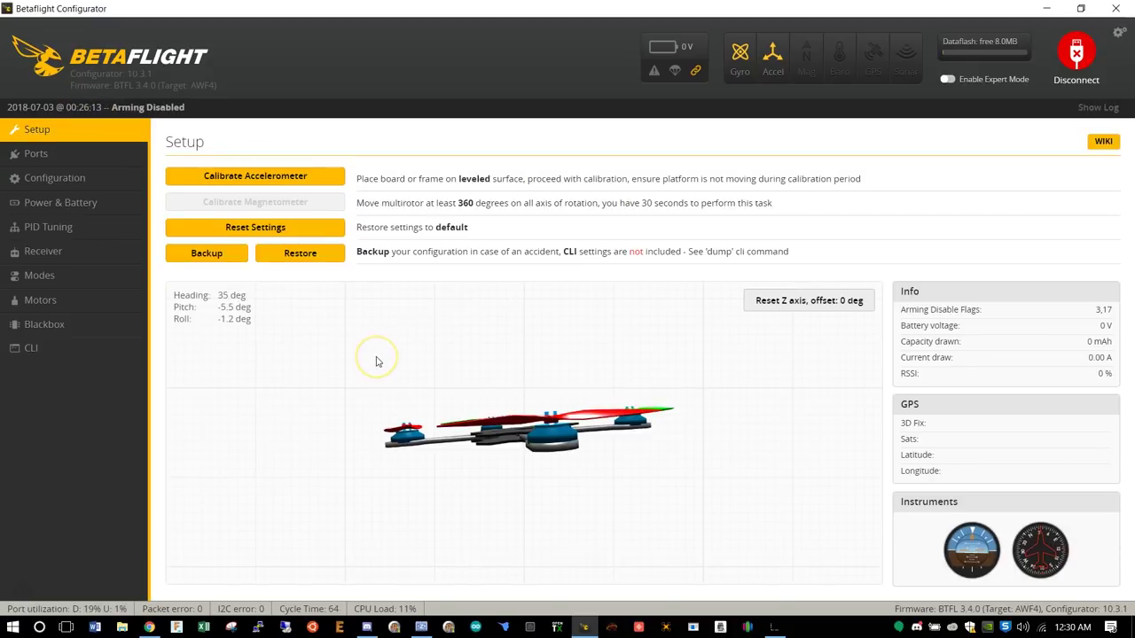
click(33, 154)
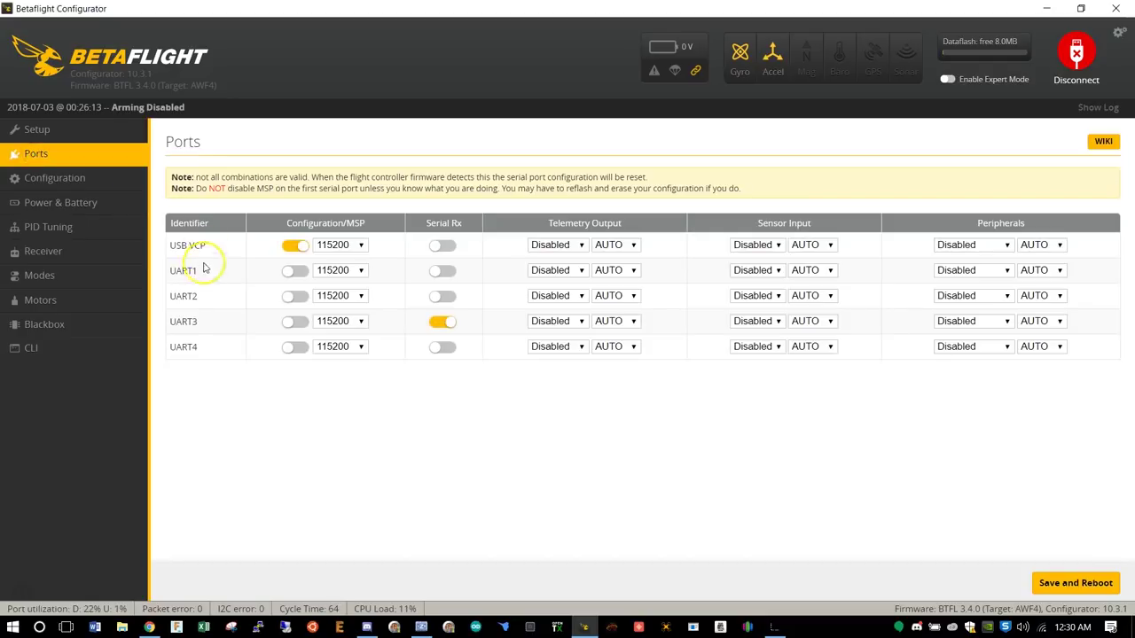
click(52, 154)
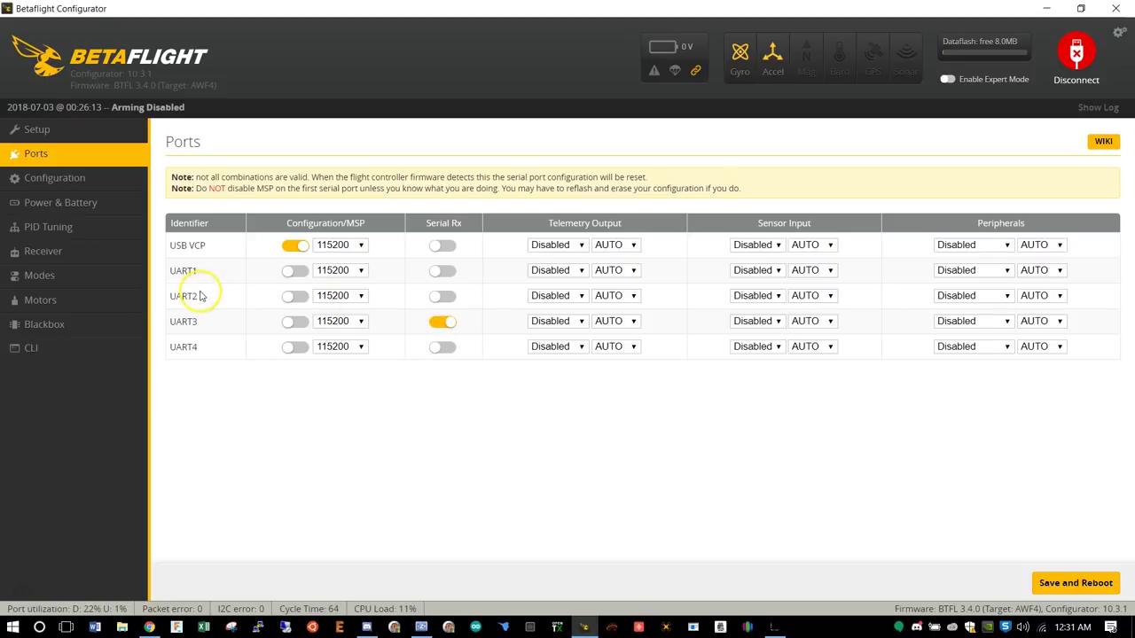
Enable Serial Rx on UART2 and disable it on UART3
click(448, 302)
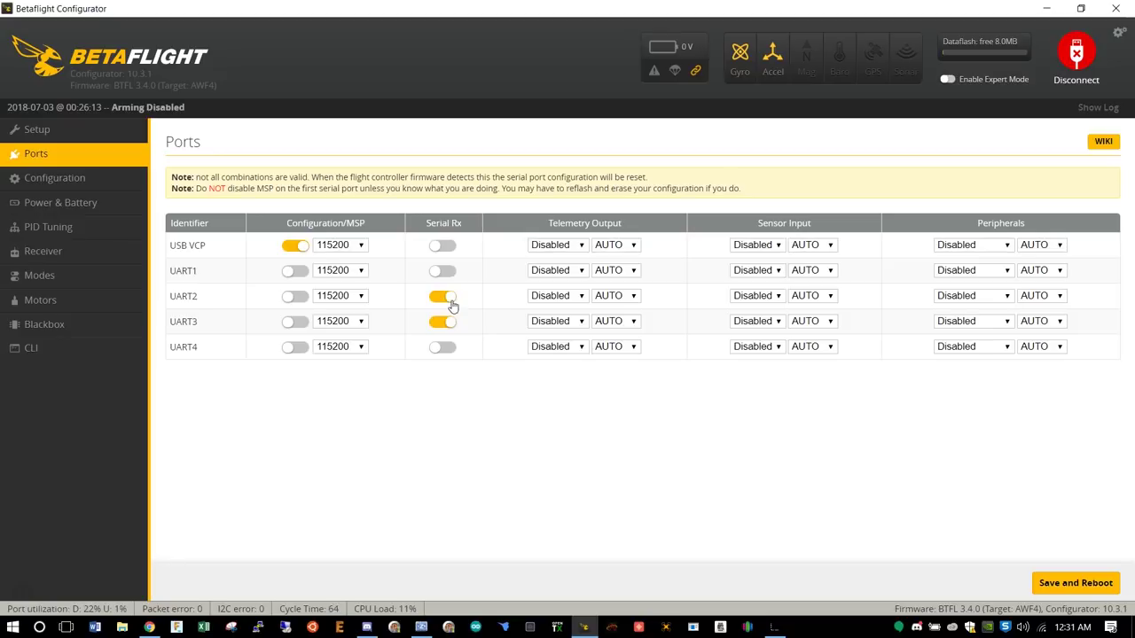
click(451, 301)
click(440, 325)
click(434, 297)
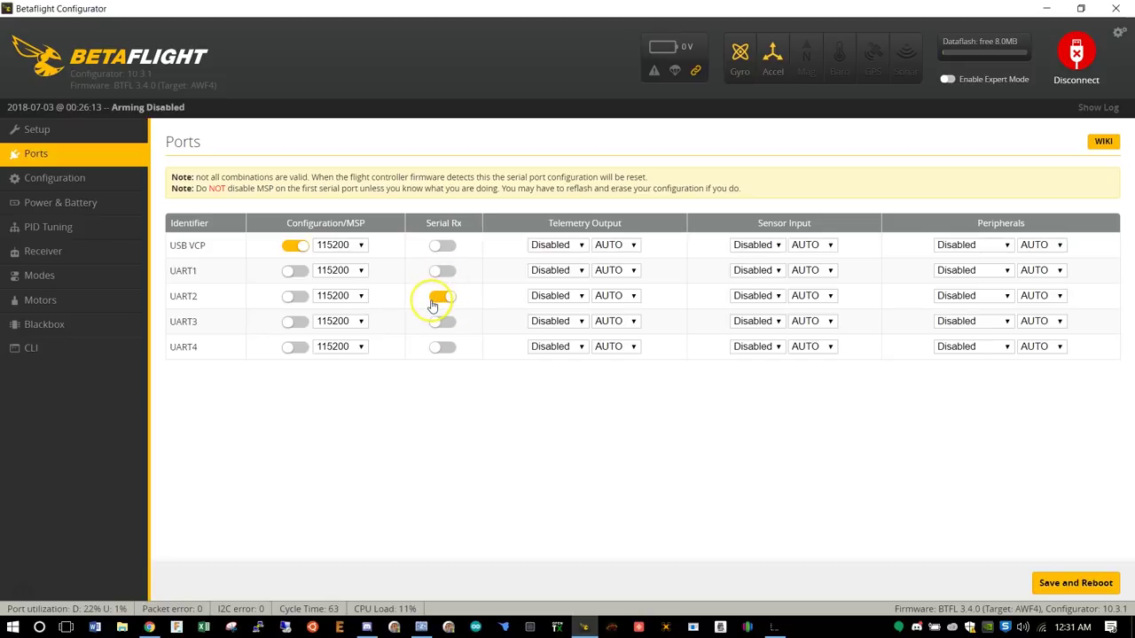
Save the port settings with a reboot of the flight controller and reconnect to it
click(1000, 299)
click(833, 458)
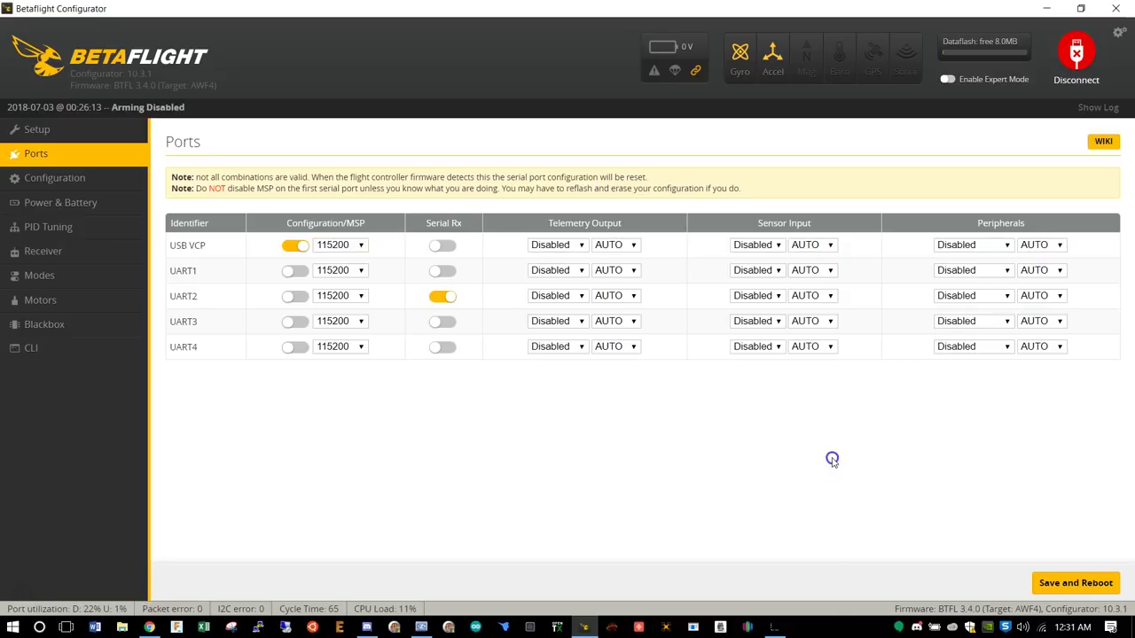
click(1075, 586)
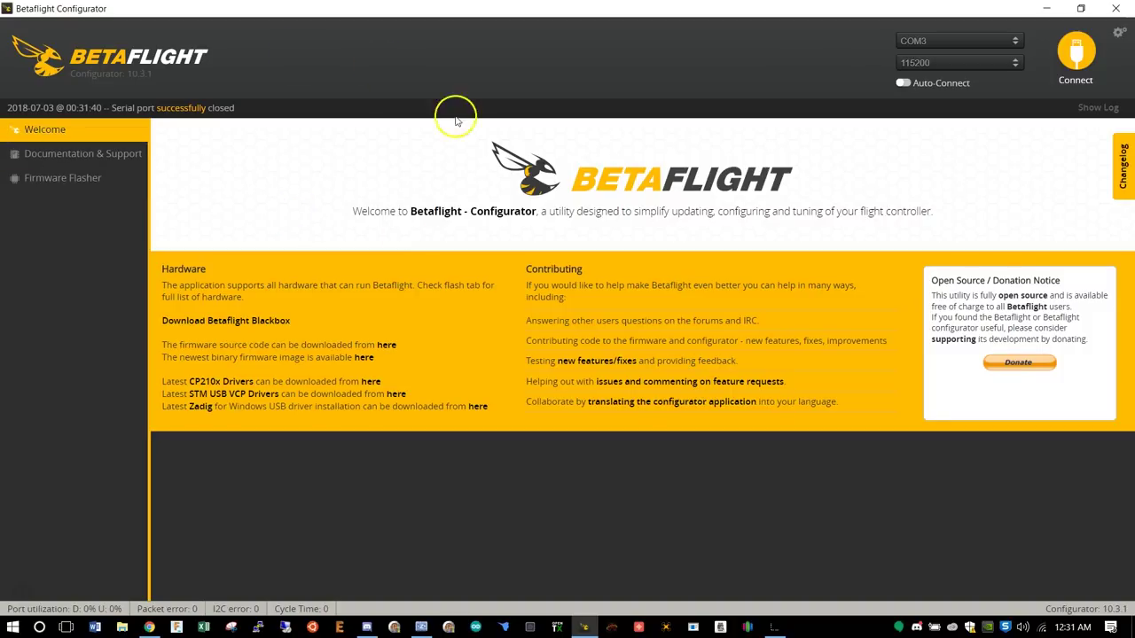
click(1077, 62)
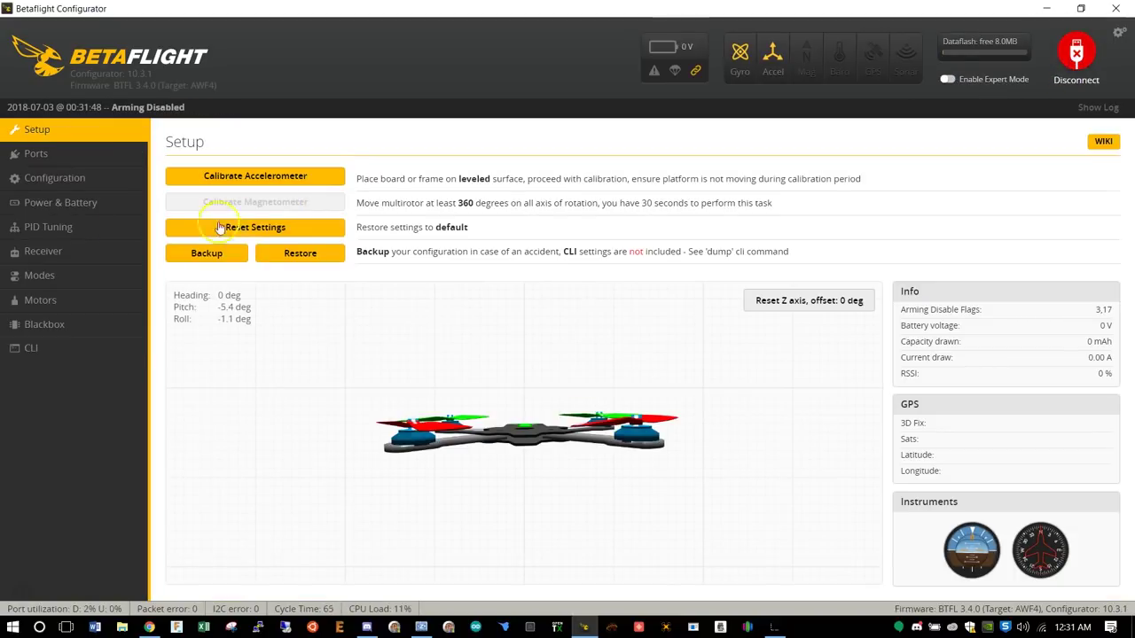
Open the Configuration page and check the available mixer types, keeping Quad X
click(55, 182)
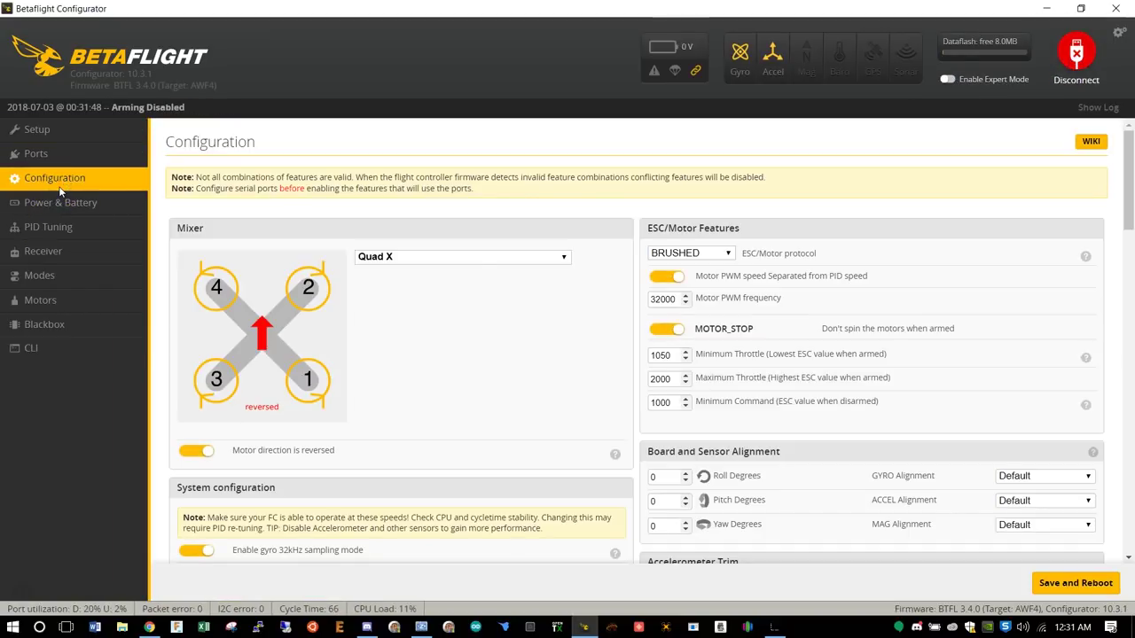
click(451, 258)
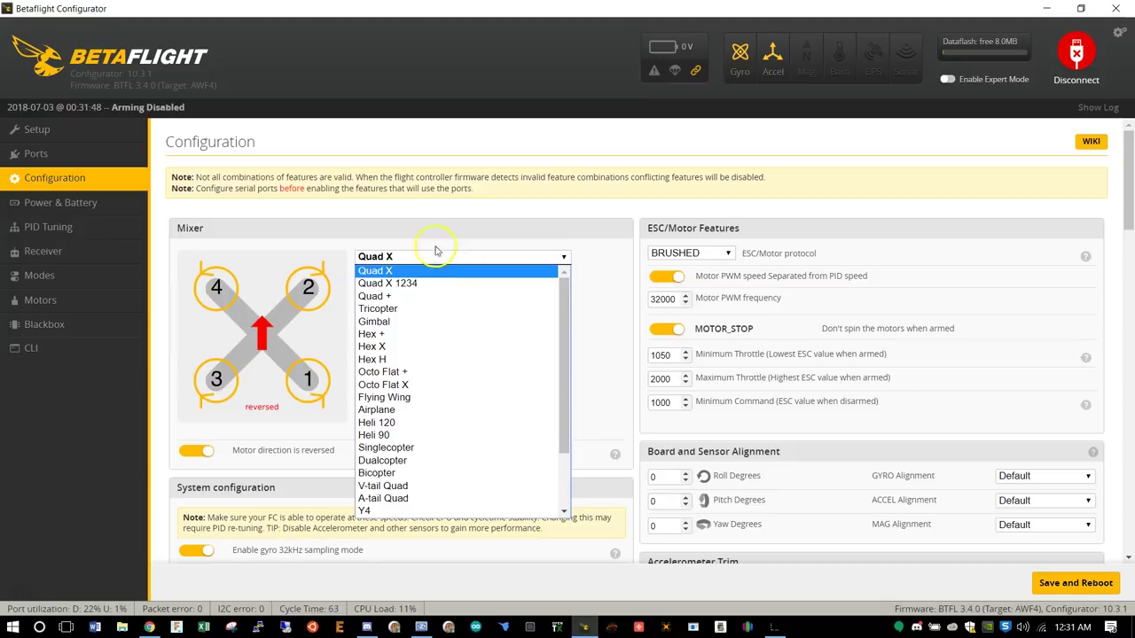
click(408, 193)
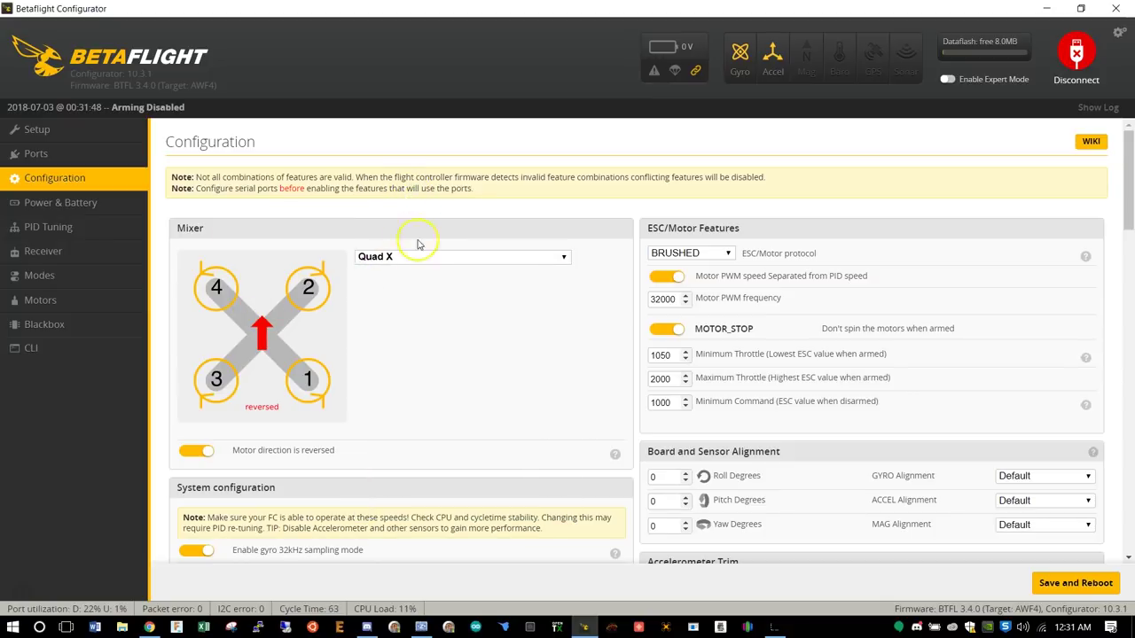
Compare the mixer's motor rotation diagrams with motor direction reversal off and on, leaving it on
scroll(312, 317, down, 2)
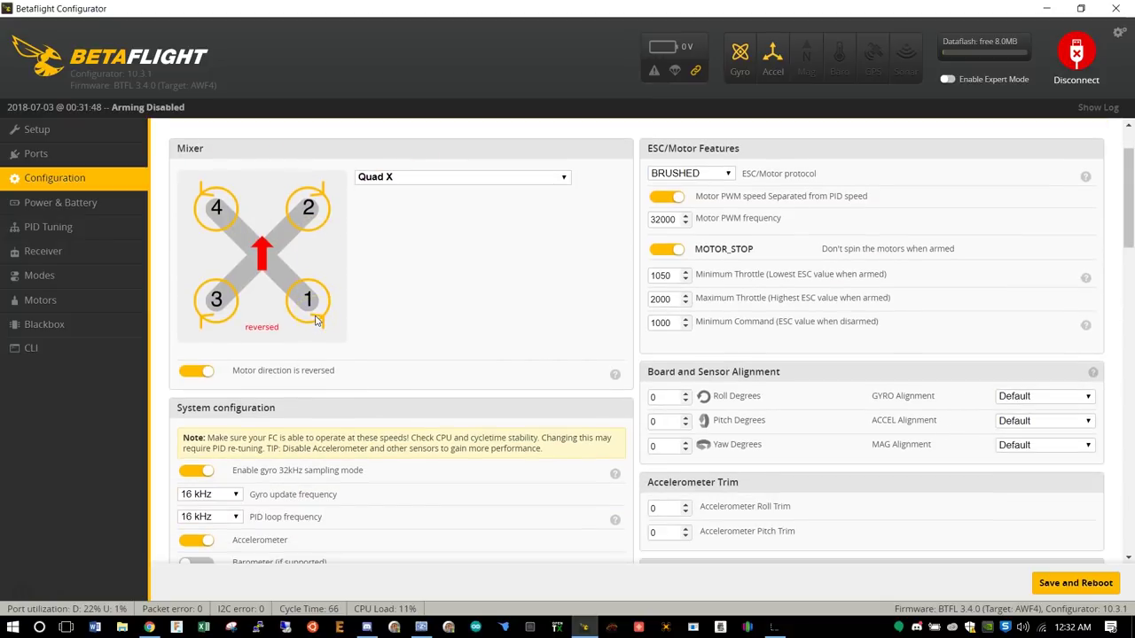
click(203, 374)
click(200, 372)
click(199, 372)
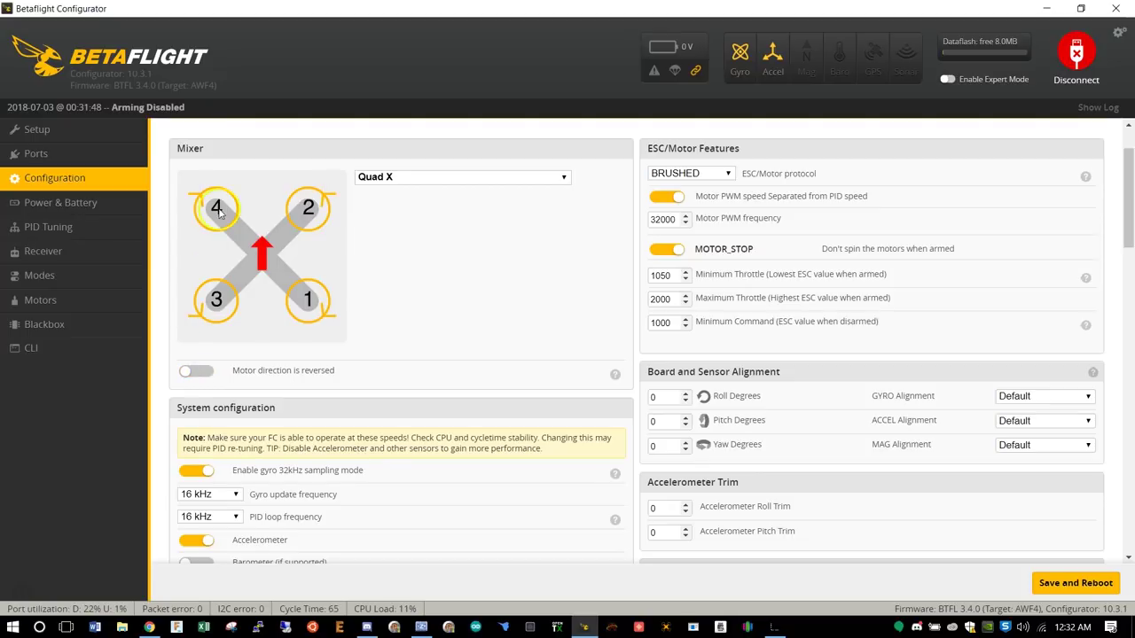
click(326, 225)
click(202, 375)
click(204, 378)
click(203, 374)
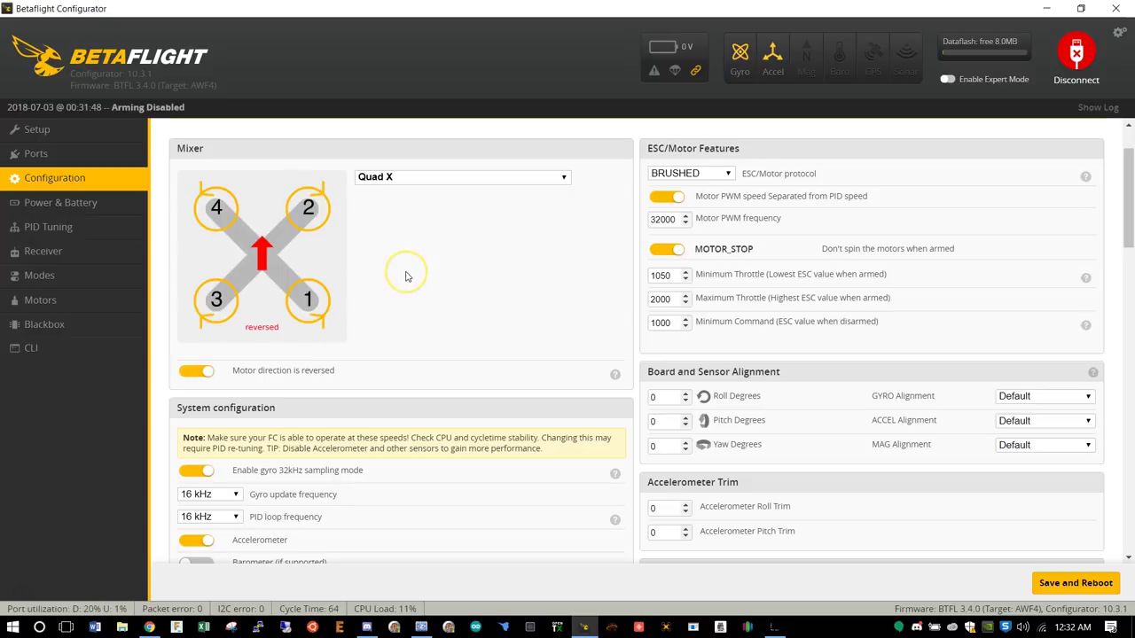
Review the ESC/Motor protocol options and the separated Motor PWM speed setting, keeping BRUSHED and the separation enabled
click(689, 213)
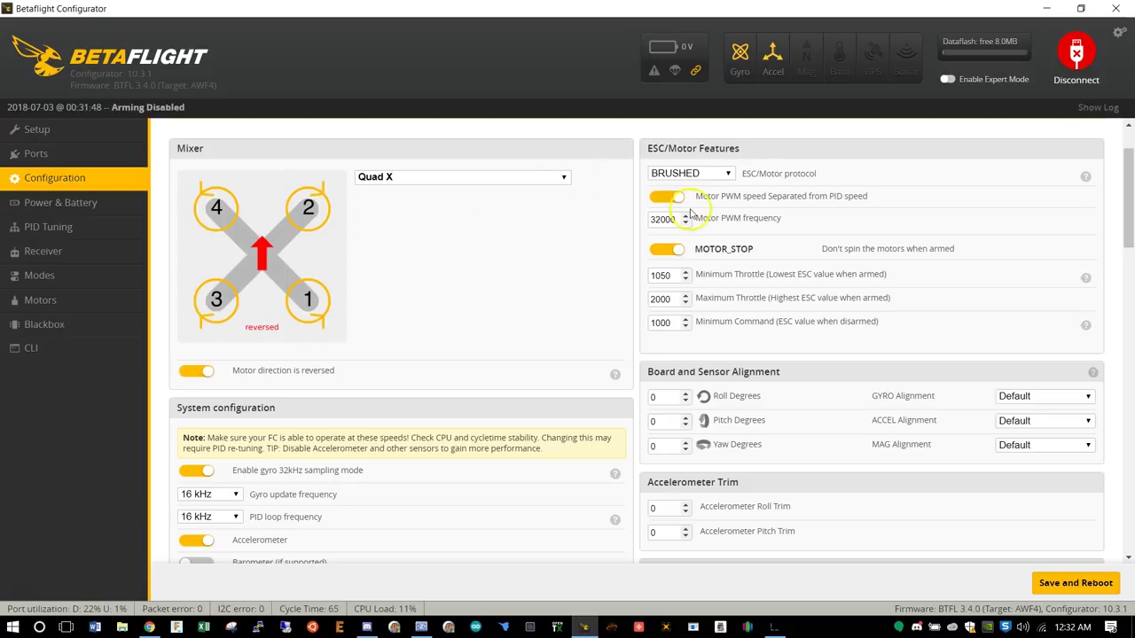
click(706, 174)
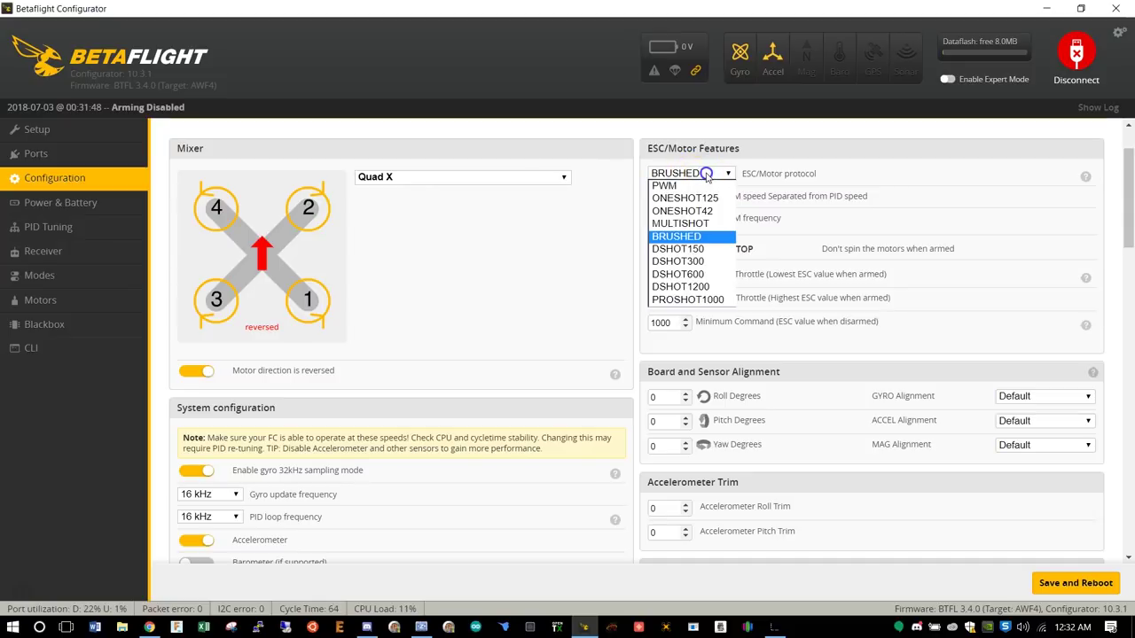
click(707, 177)
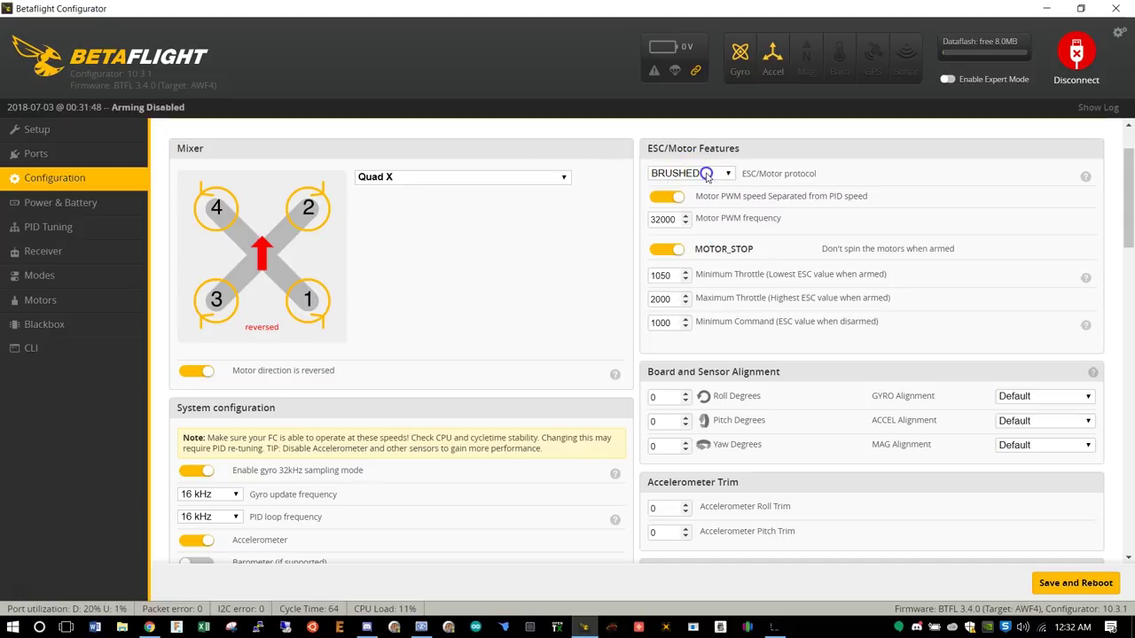
click(661, 198)
click(661, 198)
Examine the Motor PWM frequency and the MOTOR_STOP and throttle settings in the ESC/Motor Features
click(659, 222)
click(667, 219)
click(628, 233)
click(669, 220)
click(635, 223)
click(665, 213)
click(630, 237)
click(631, 235)
click(629, 223)
click(619, 248)
click(660, 212)
double_click(662, 222)
click(635, 252)
click(633, 280)
click(627, 295)
Examine the Minimum Throttle value in relation to the other ESC/Motor throttle settings
scroll(628, 295, down, 1)
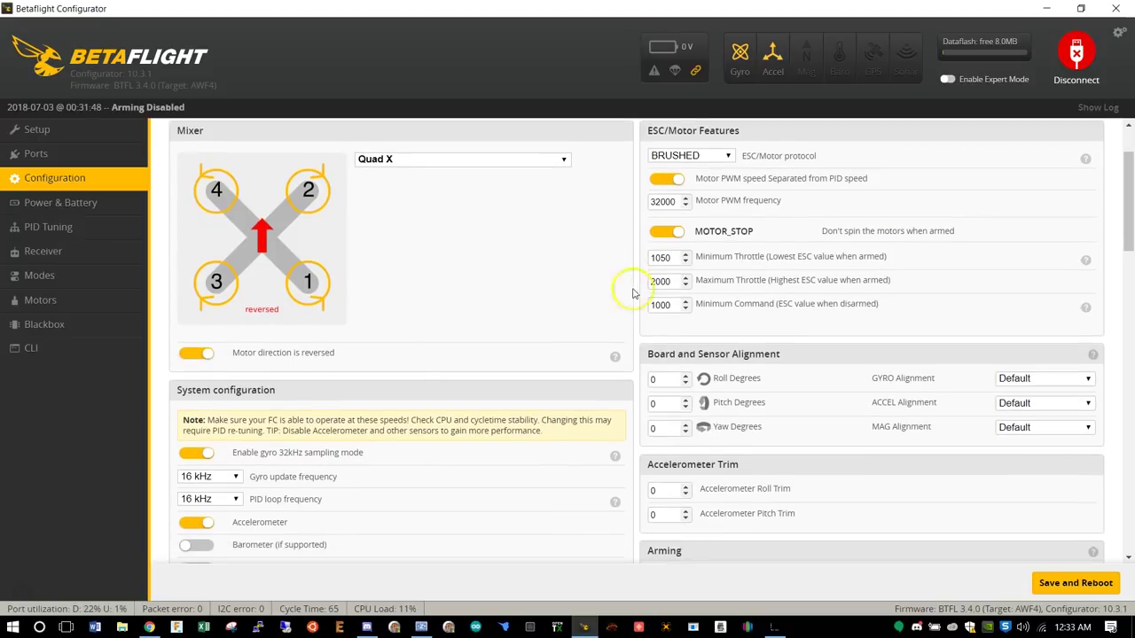
click(671, 257)
click(595, 291)
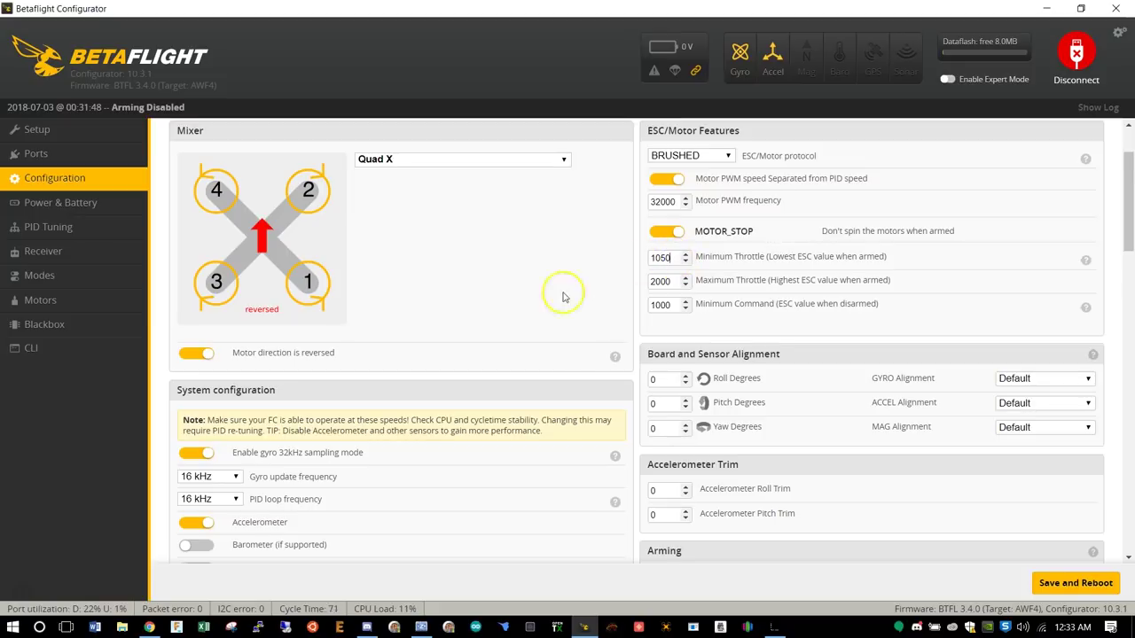
click(407, 296)
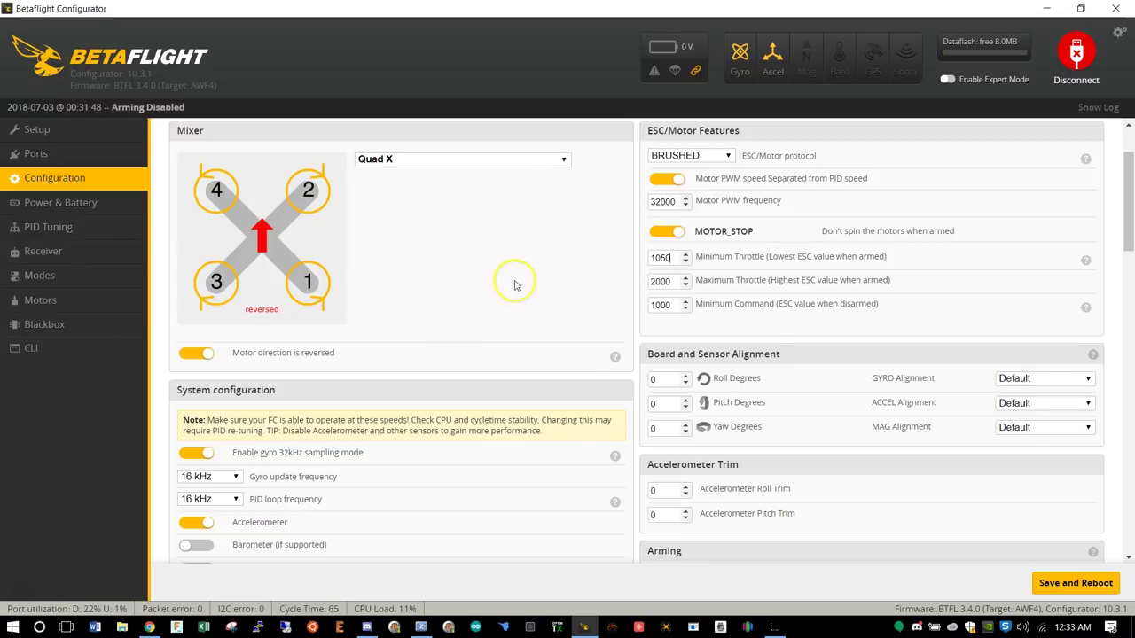
click(670, 258)
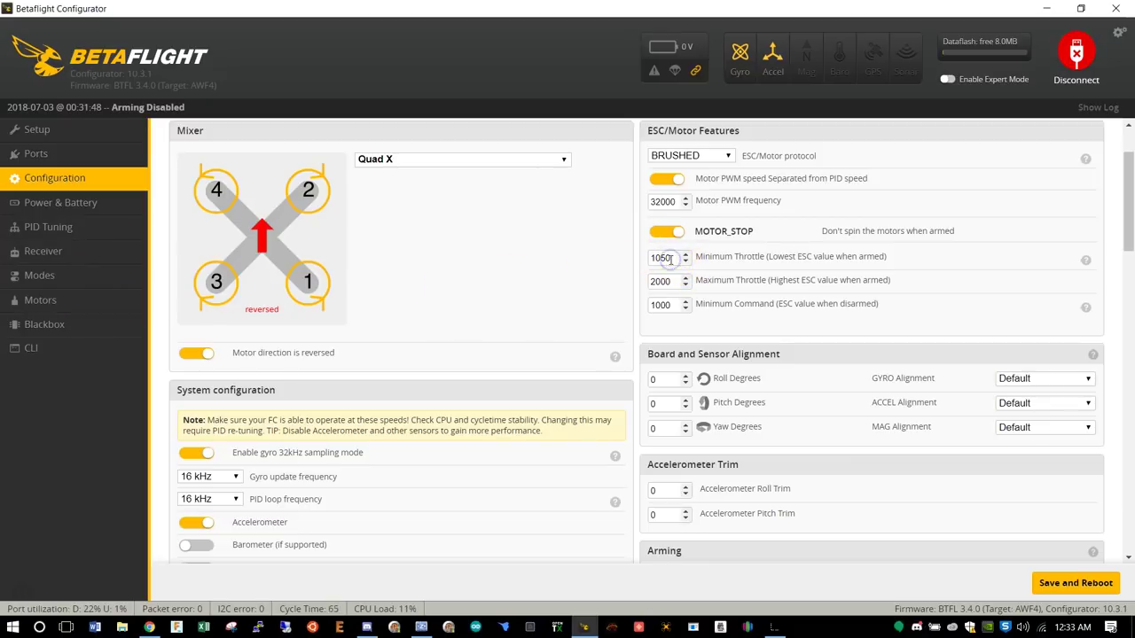
click(577, 272)
click(592, 305)
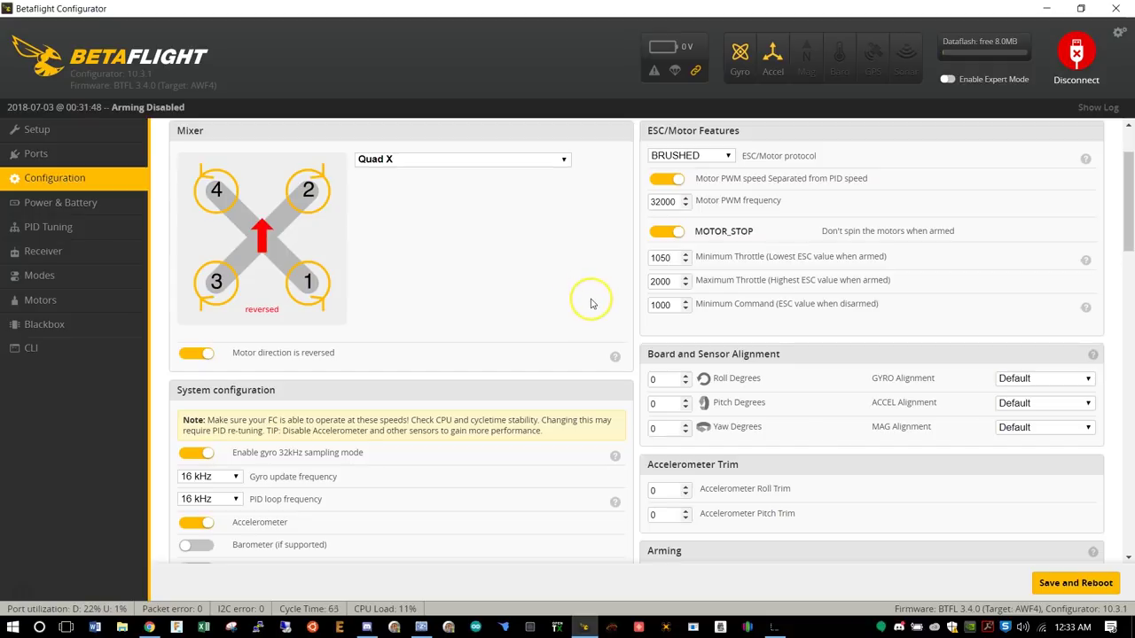
scroll(592, 304, down, 1)
click(595, 296)
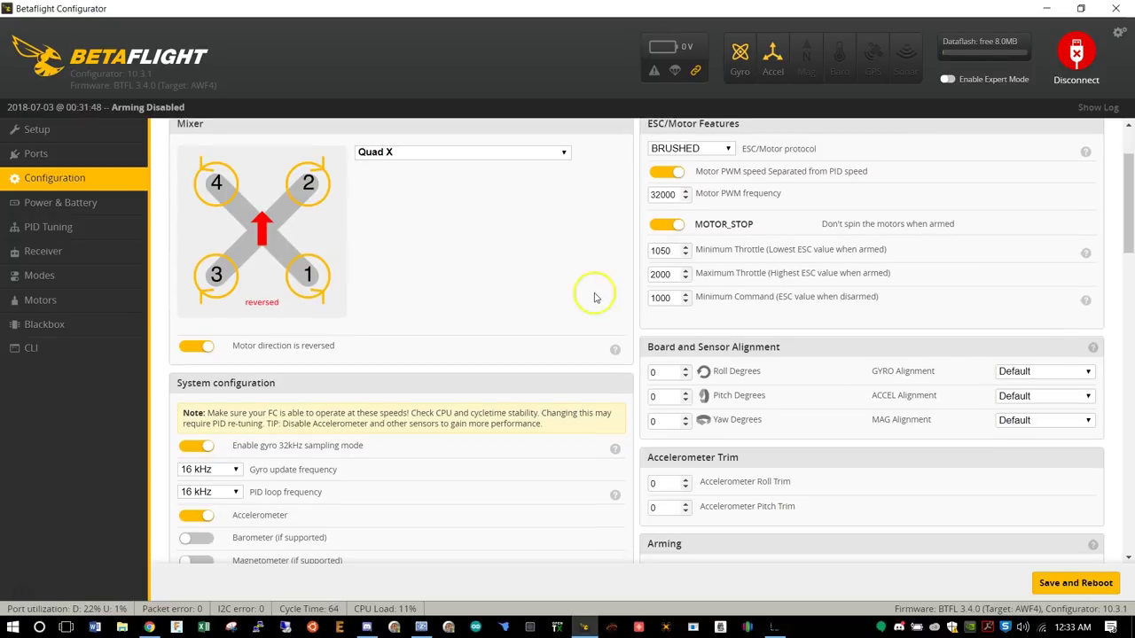
click(623, 271)
click(670, 250)
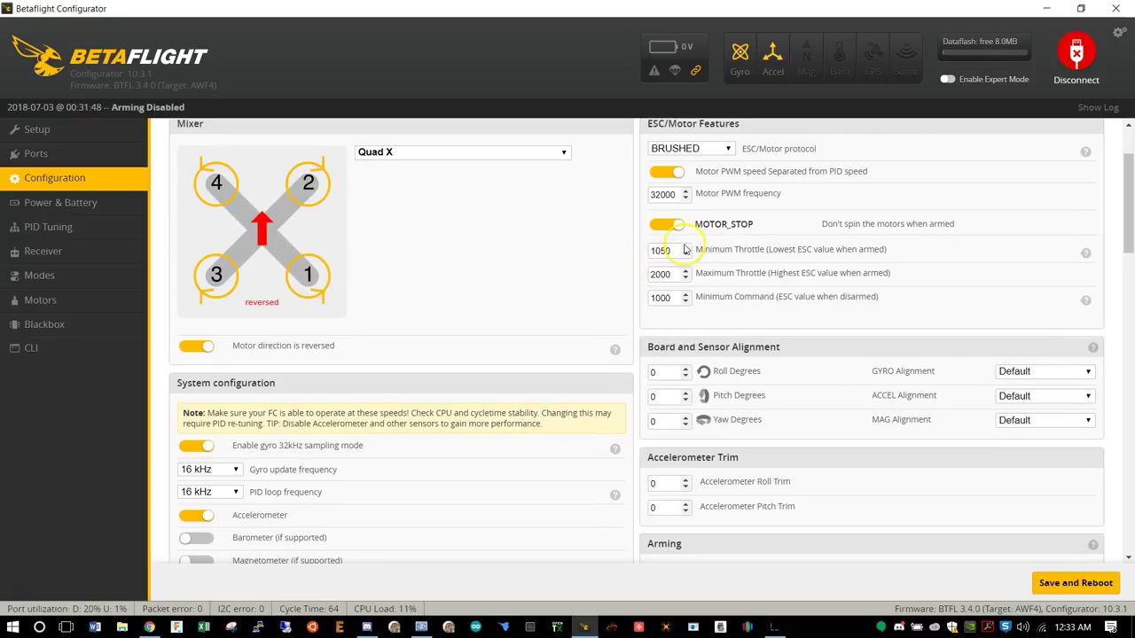
click(648, 257)
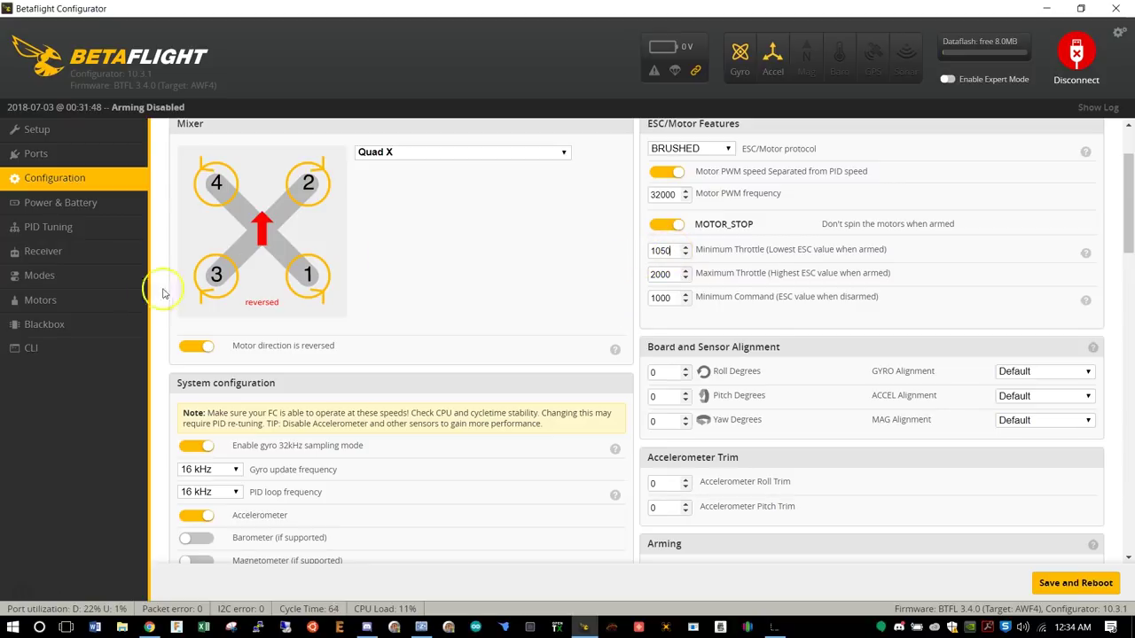
Check which entries are enabled under Other Features, and return to the mixer and ESC/Motor settings
scroll(543, 286, down, 1)
scroll(544, 288, down, 6)
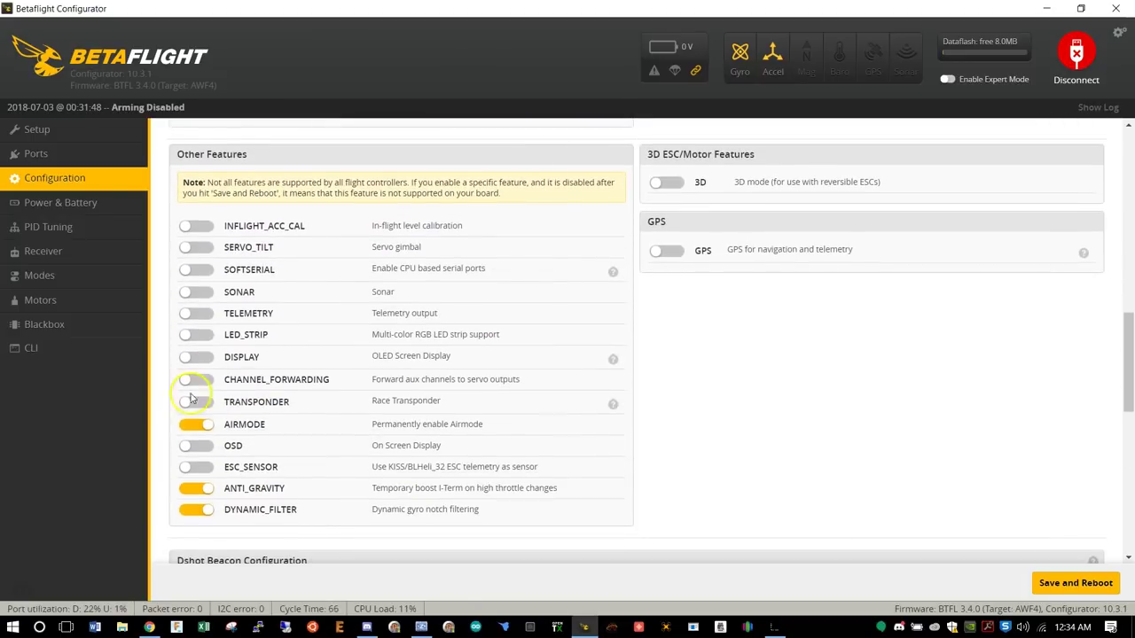
scroll(419, 444, up, 6)
scroll(479, 435, up, 3)
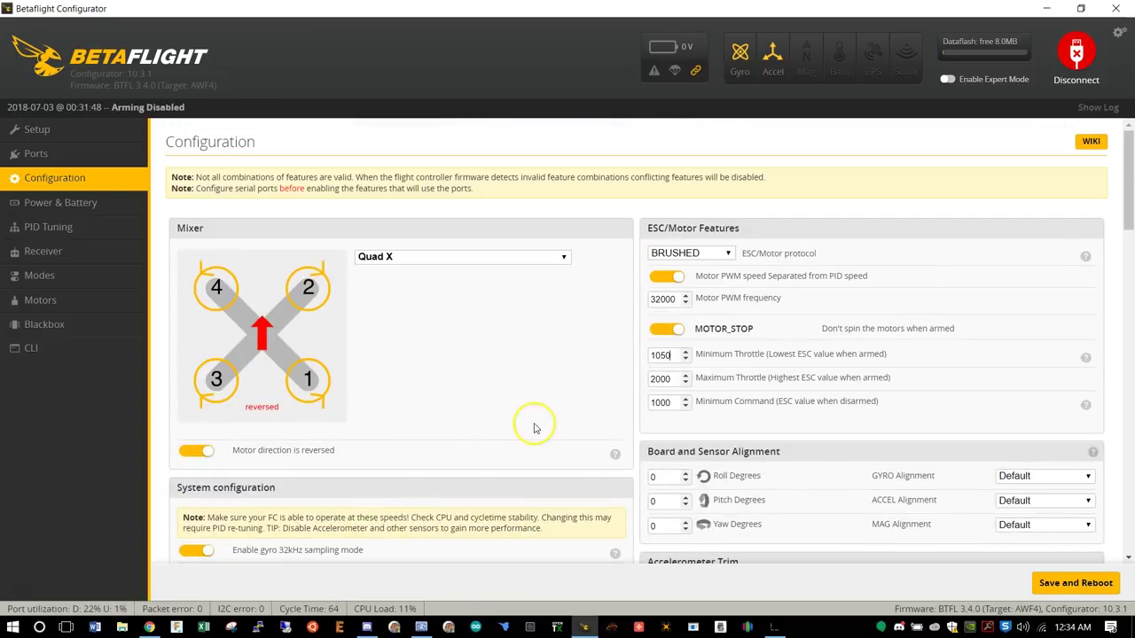
scroll(560, 424, down, 1)
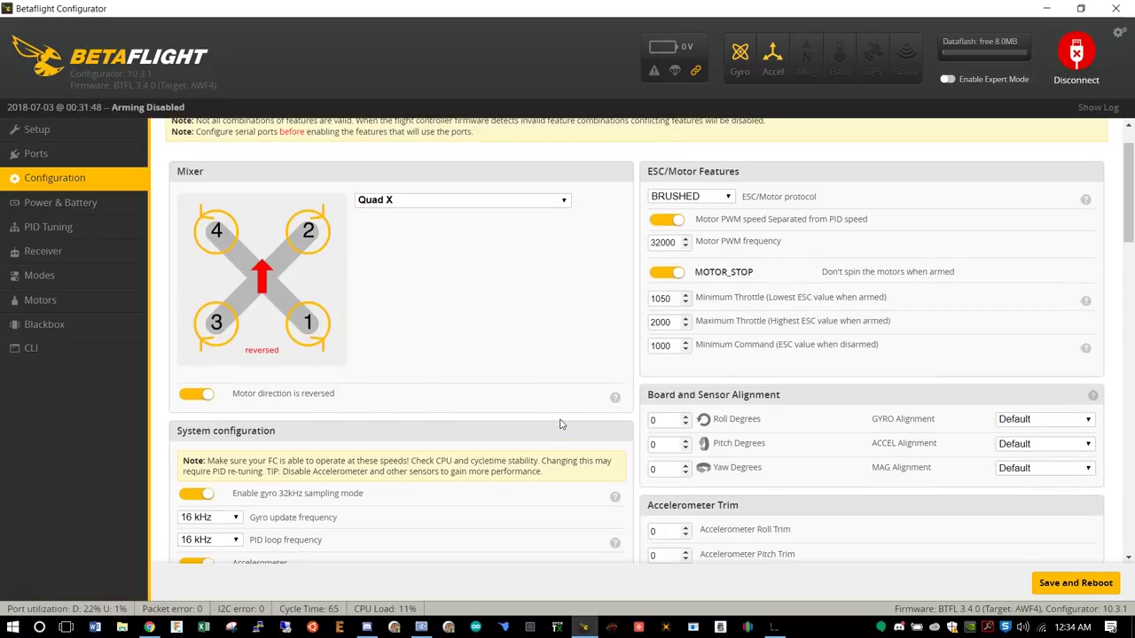
click(574, 384)
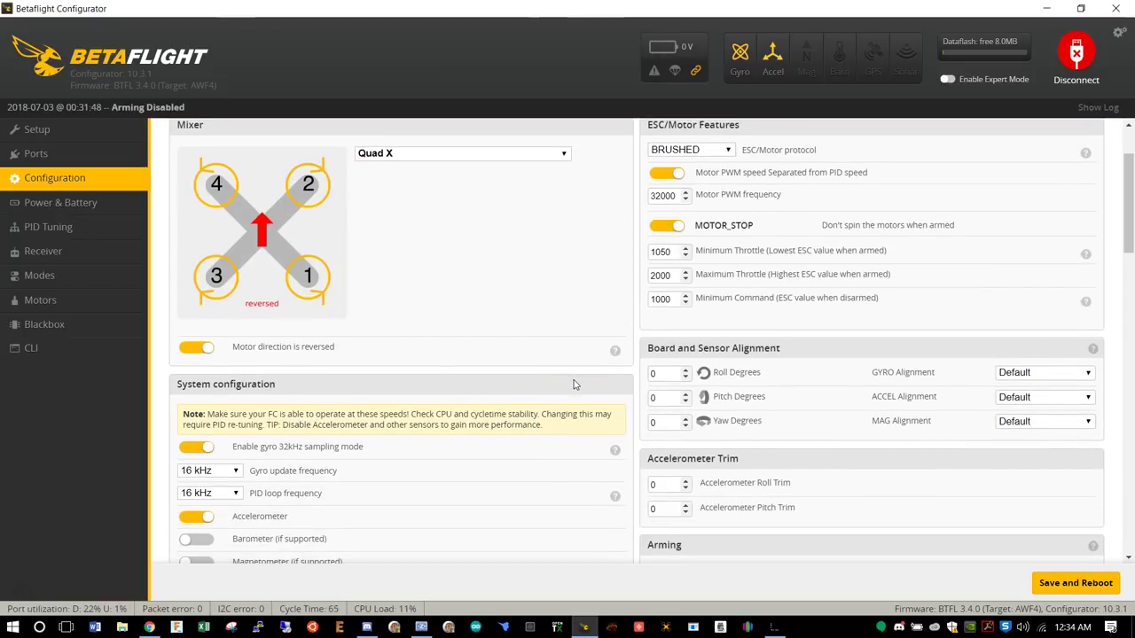
Review the Board and Sensor Alignment, the gyro and PID loop frequencies, and the Maximum ARM Angle
scroll(574, 384, down, 3)
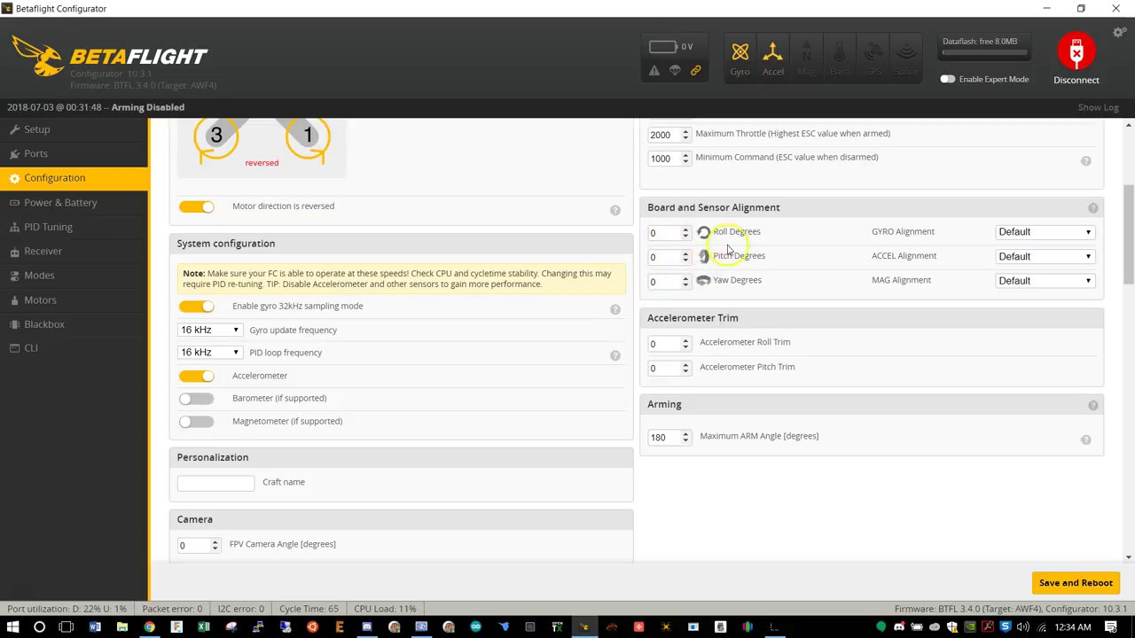
click(653, 232)
click(654, 232)
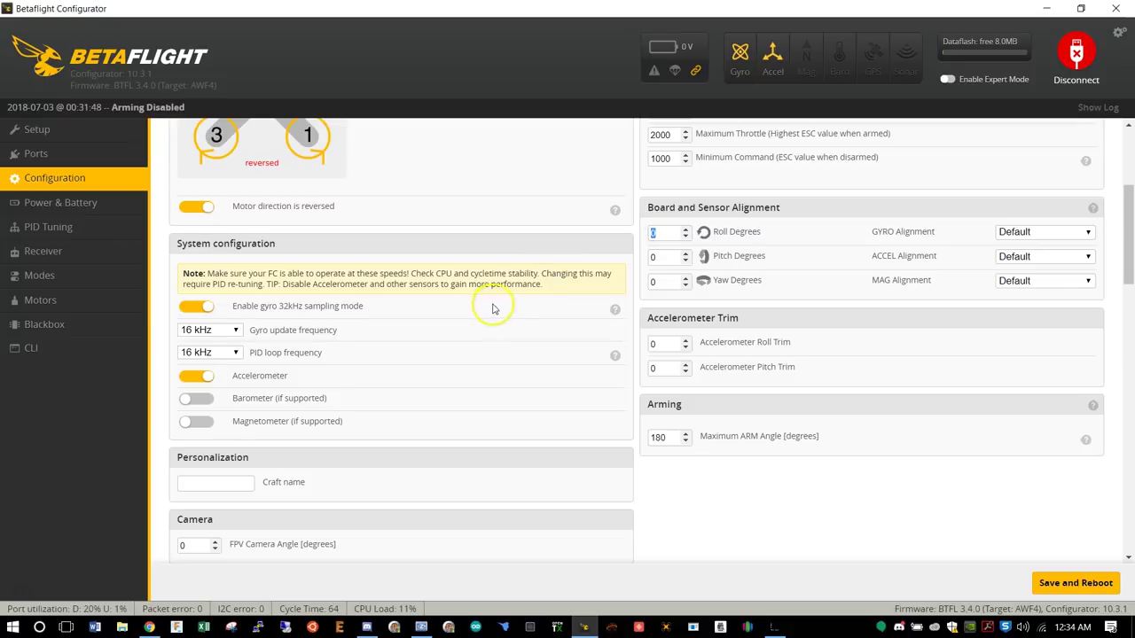
scroll(494, 305, down, 3)
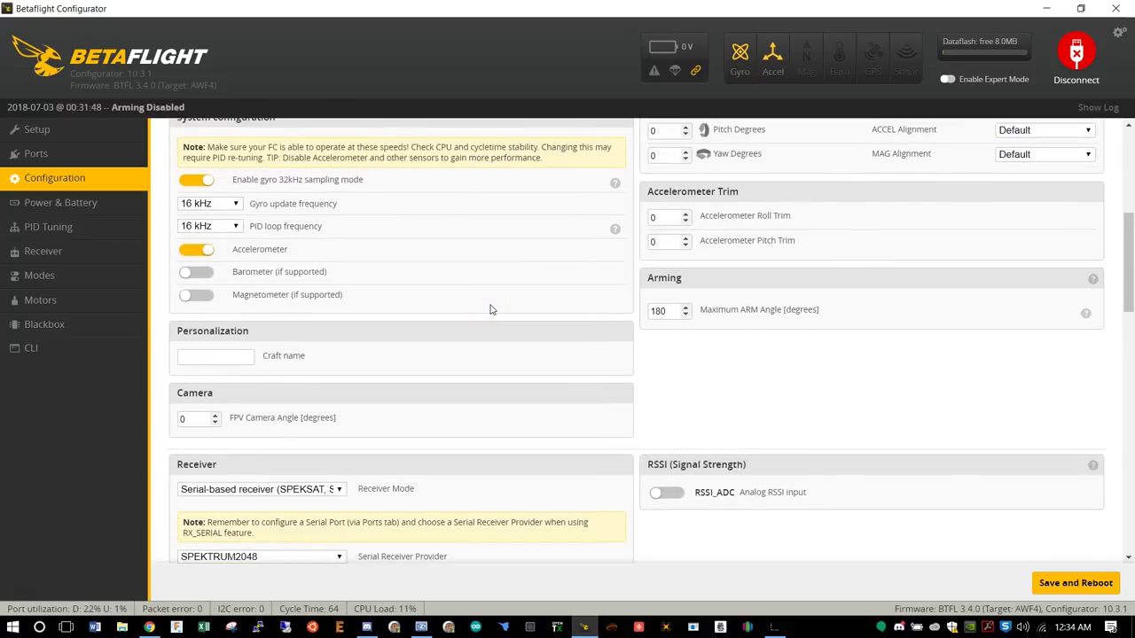
scroll(203, 189, up, 1)
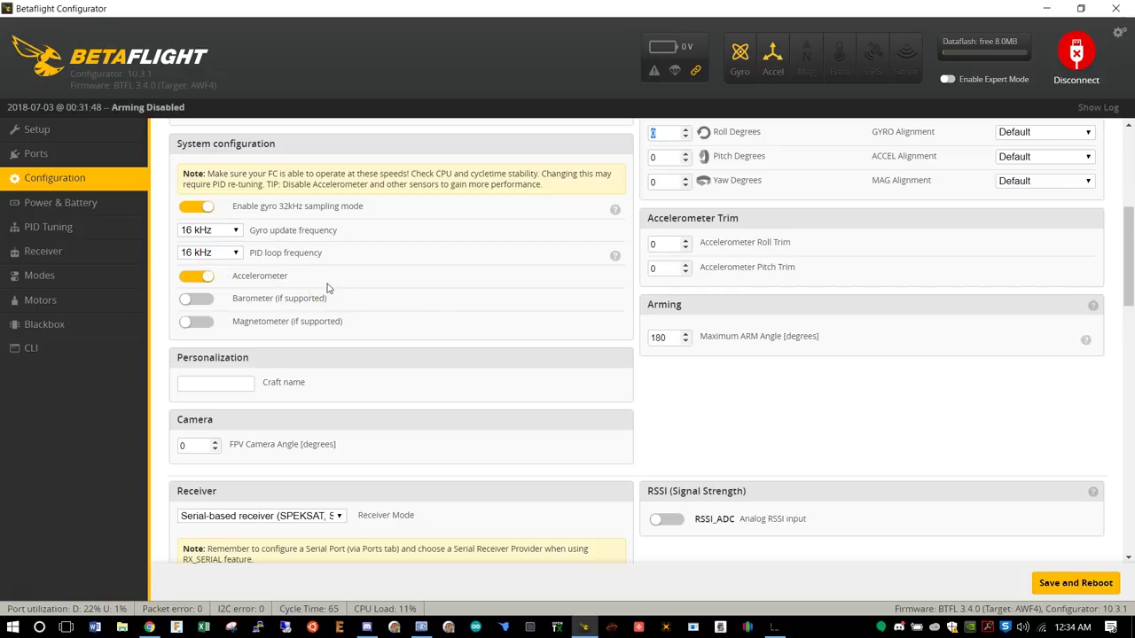
scroll(327, 287, down, 1)
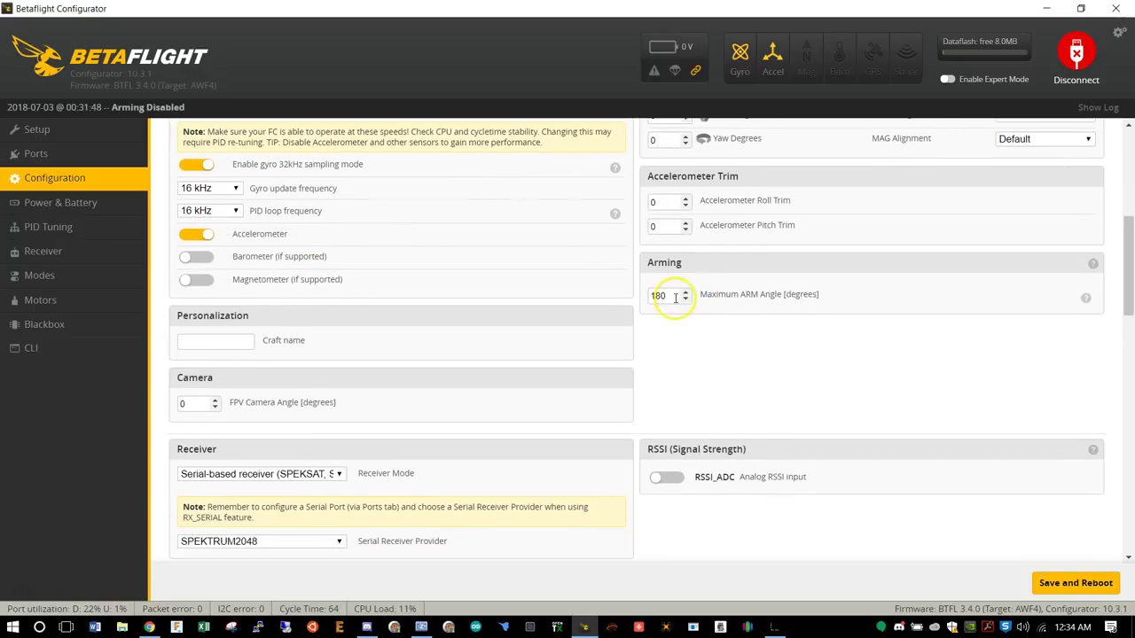
Set the Maximum ARM Angle to 180 degrees in the Arming section
click(676, 298)
click(664, 295)
text(180)
scroll(256, 370, down, 1)
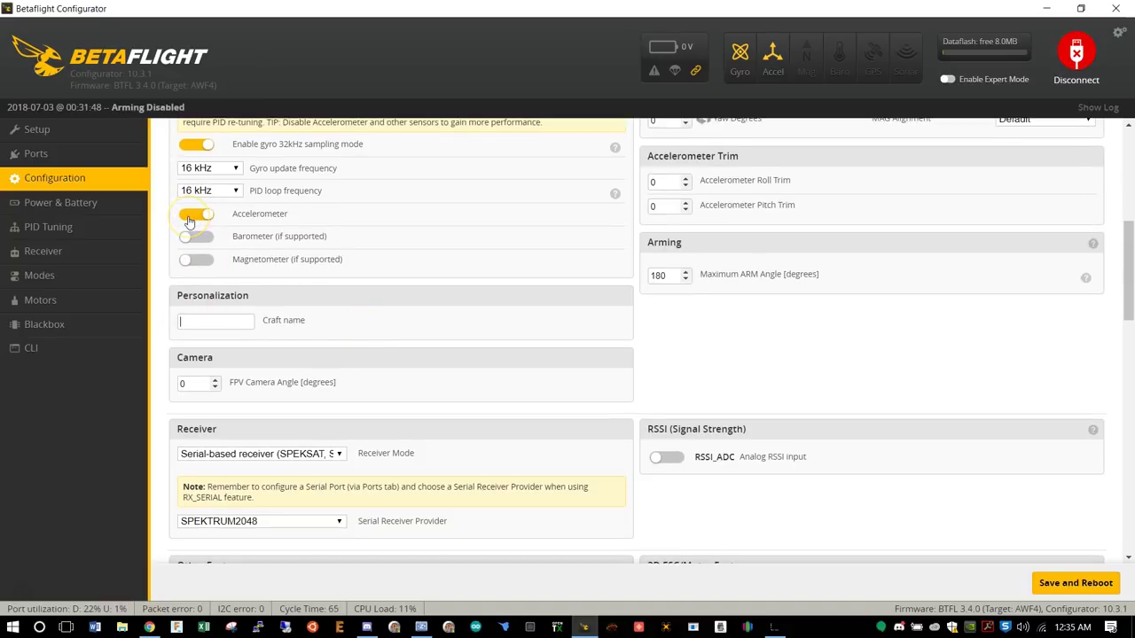
Toggle the Accelerometer off and back on in the System configuration, leaving it enabled
scroll(188, 222, up, 2)
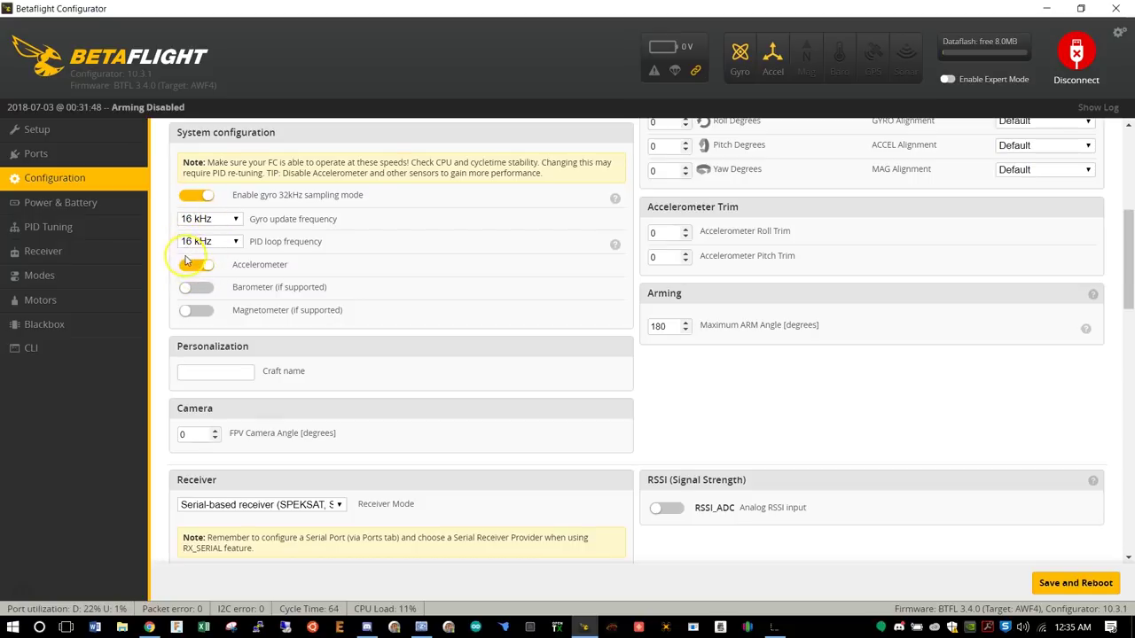
click(189, 265)
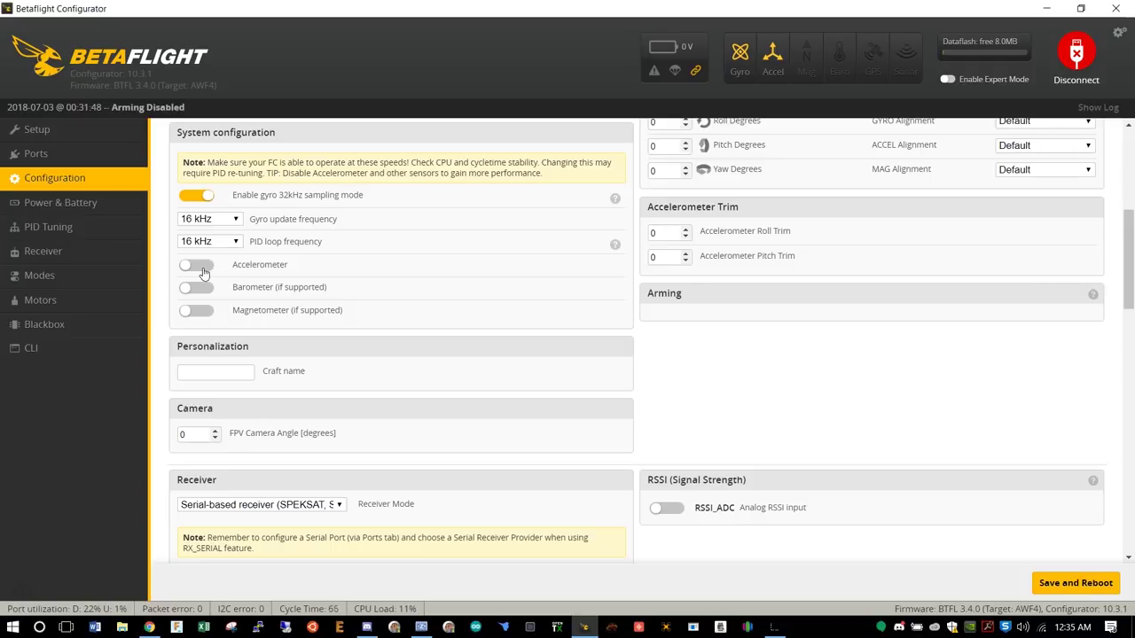
click(196, 265)
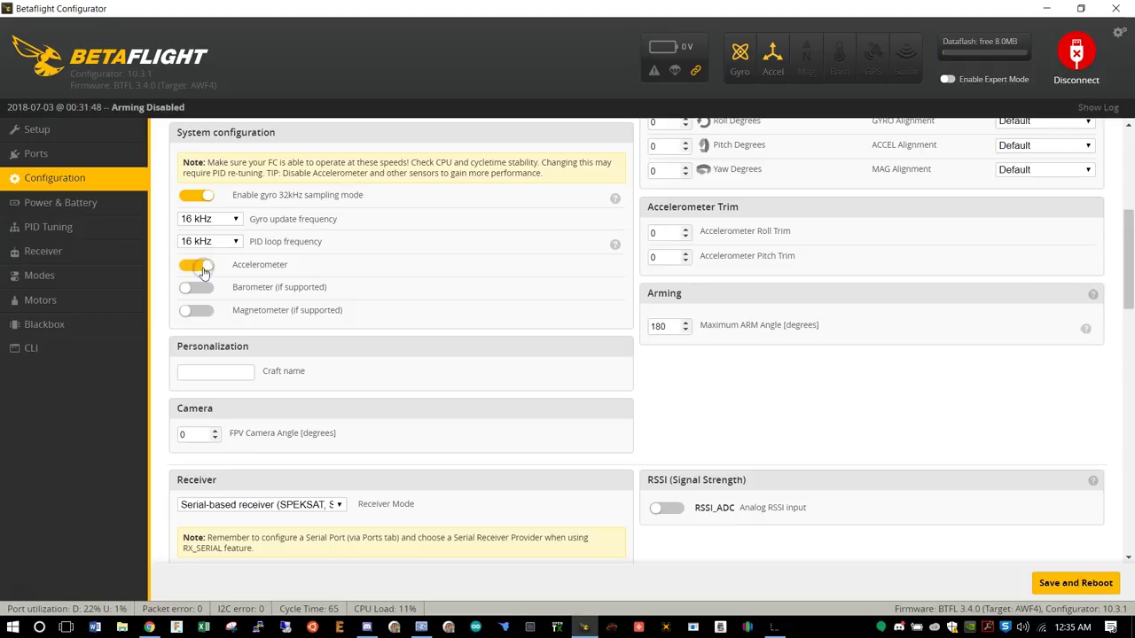
click(200, 266)
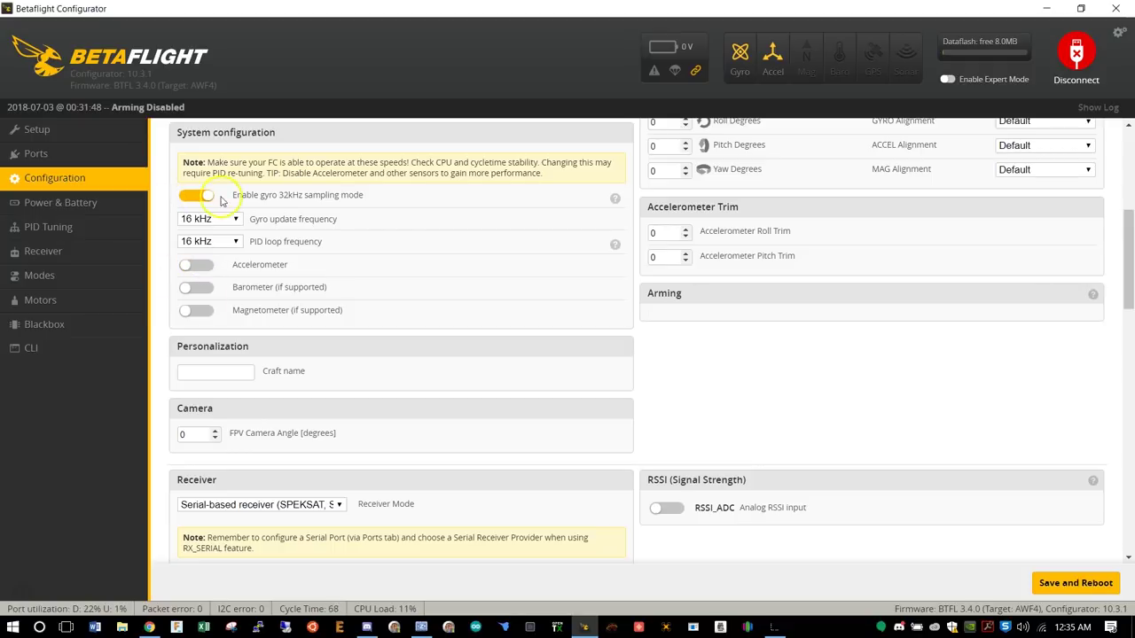
click(189, 267)
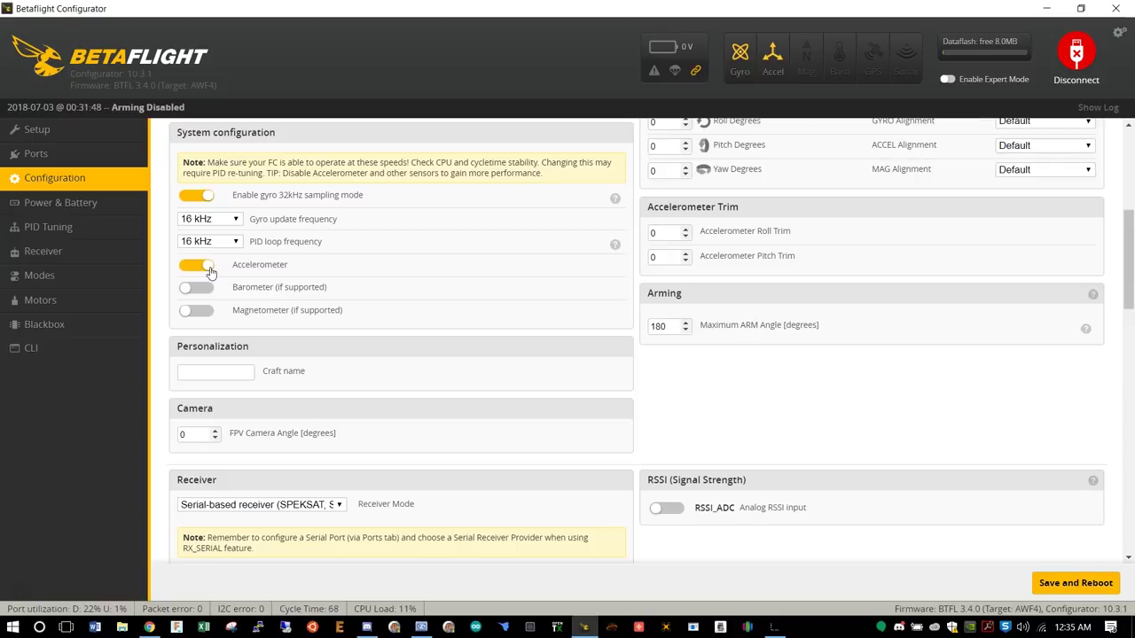
click(204, 269)
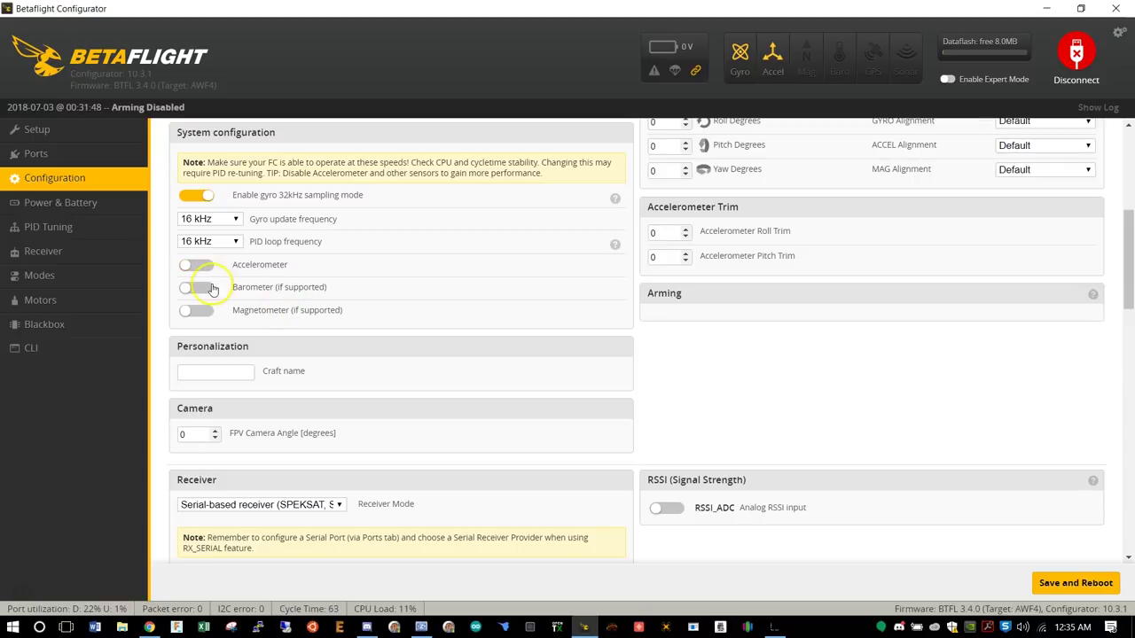
click(197, 267)
Set the Receiver Mode to Serial-based receiver (SPEKSAT, SBUS, SUMD) and the Serial Receiver Provider to SBUS
scroll(350, 350, down, 2)
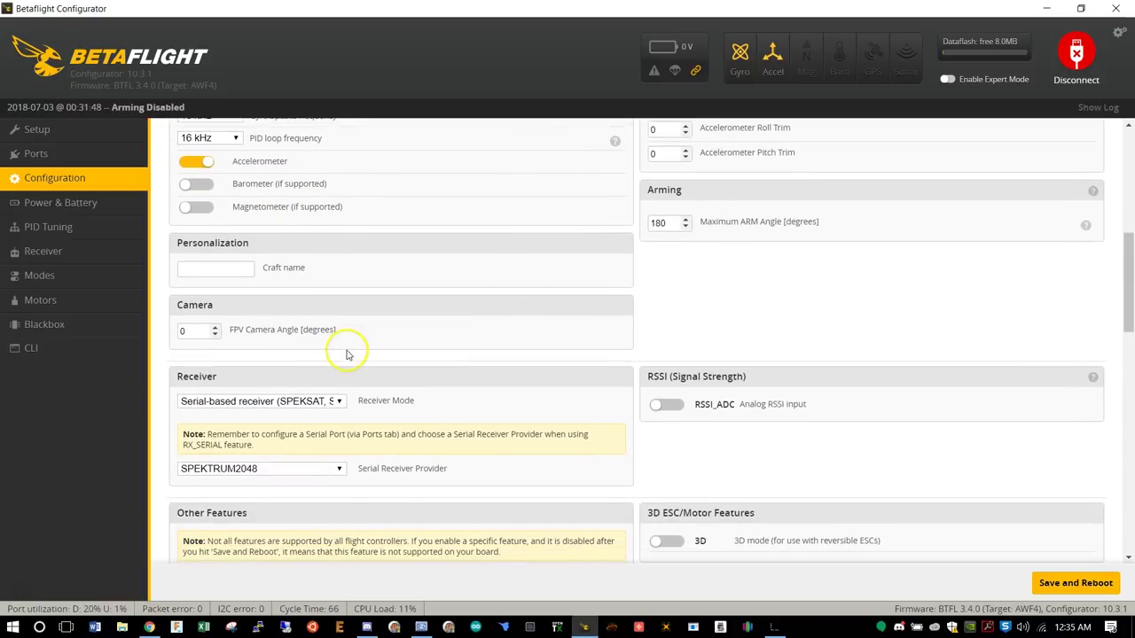
scroll(514, 304, down, 2)
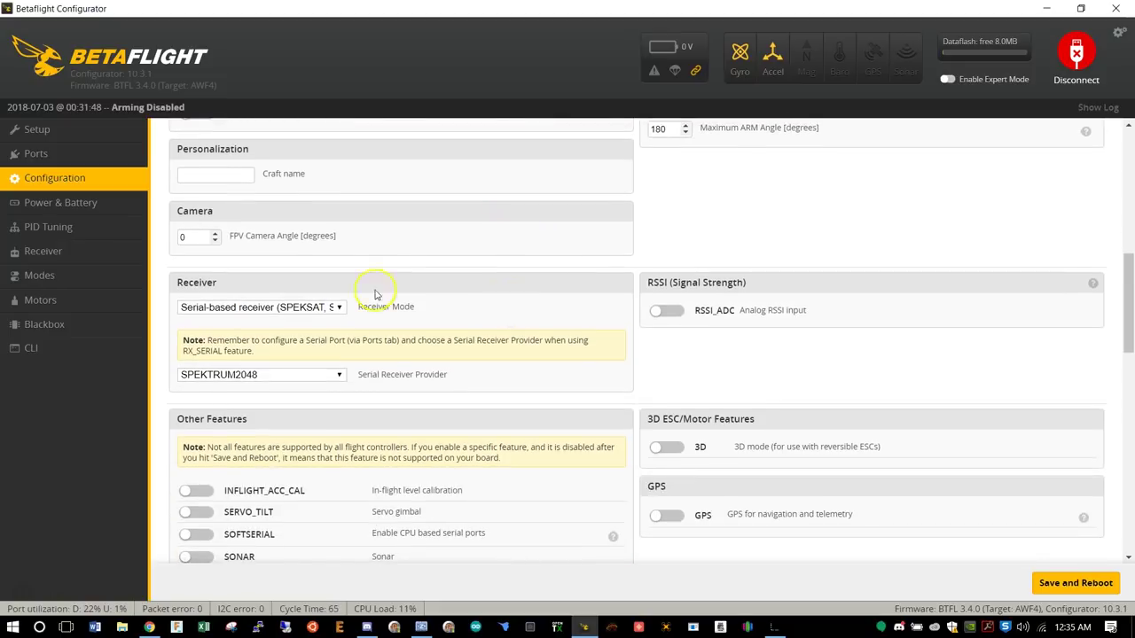
click(288, 308)
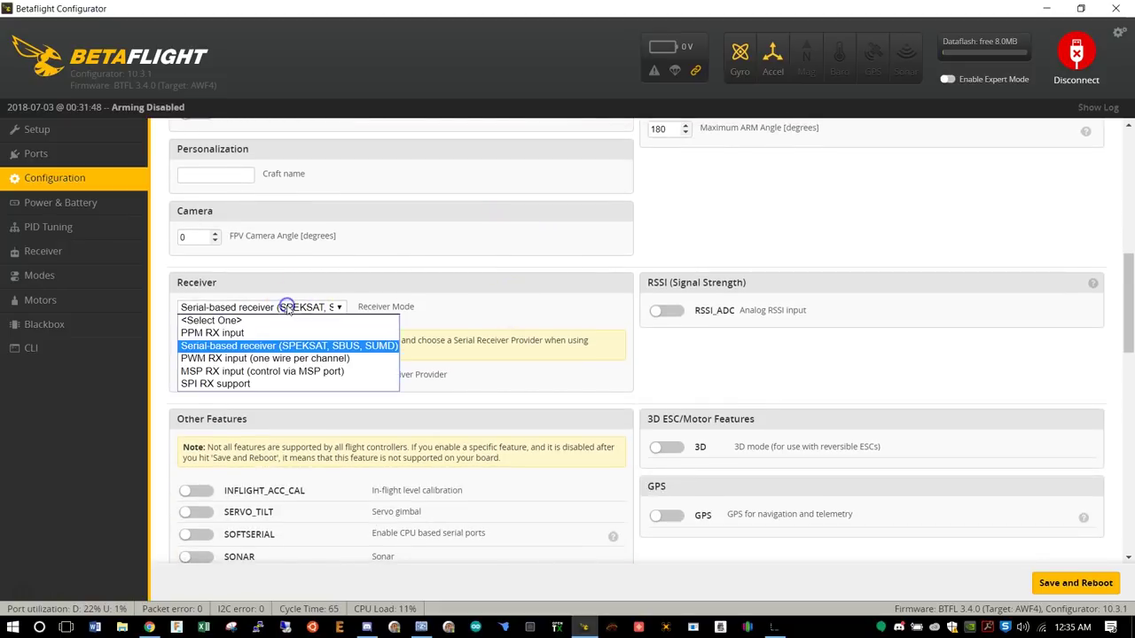
click(234, 346)
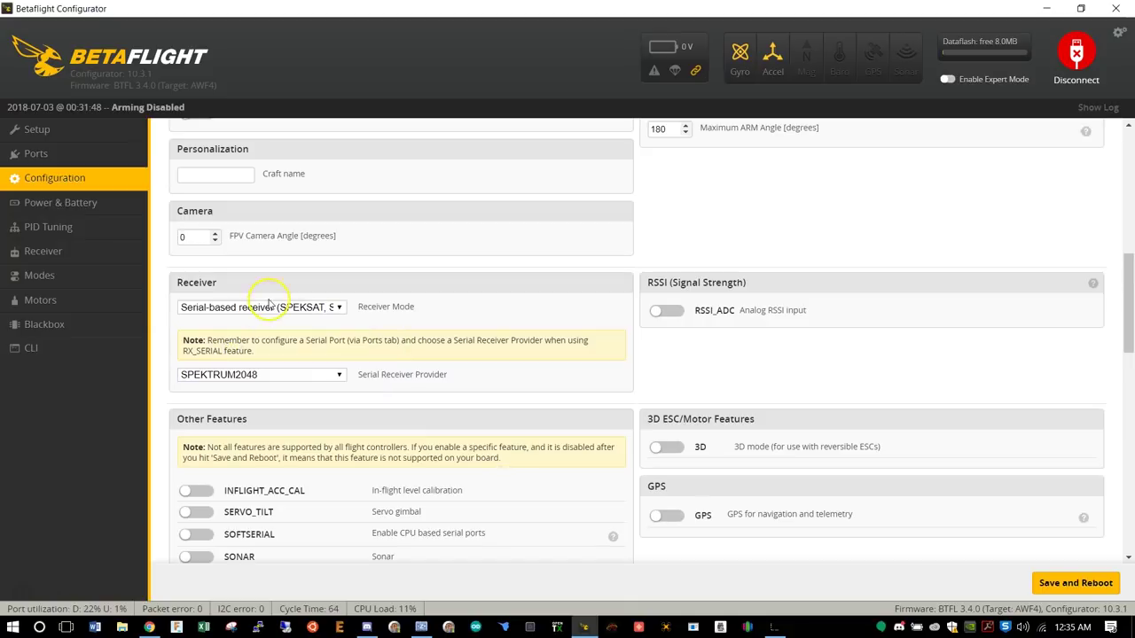
scroll(271, 306, down, 1)
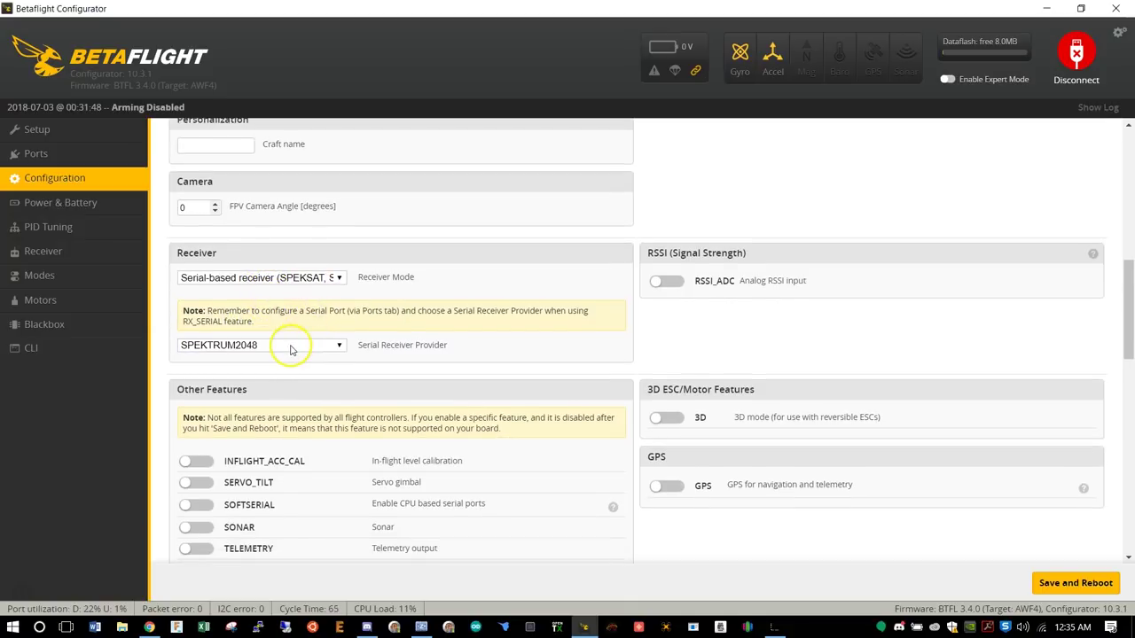
click(290, 347)
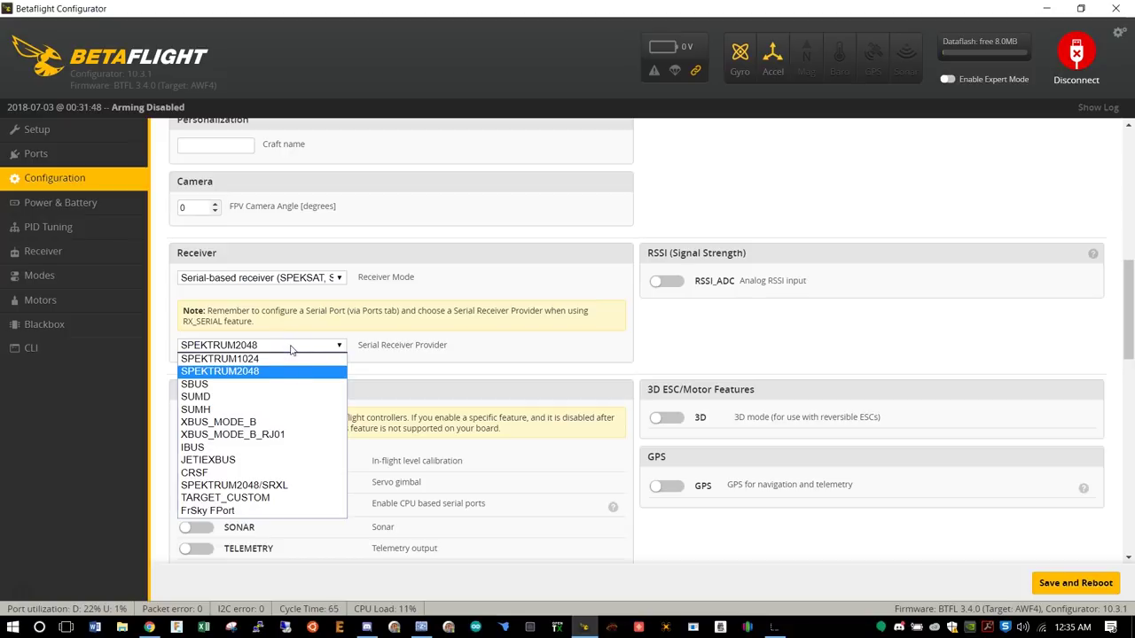
click(256, 385)
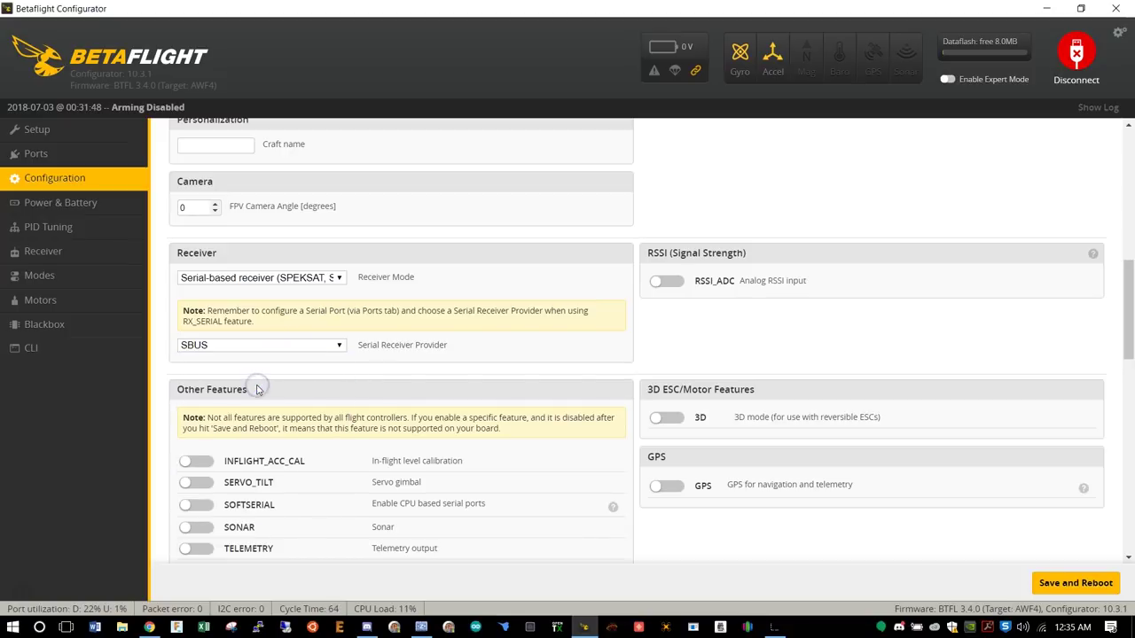
Look through the available Serial Receiver Provider options, such as CRSF and SPEKTRUM1024, keeping SBUS selected
click(323, 351)
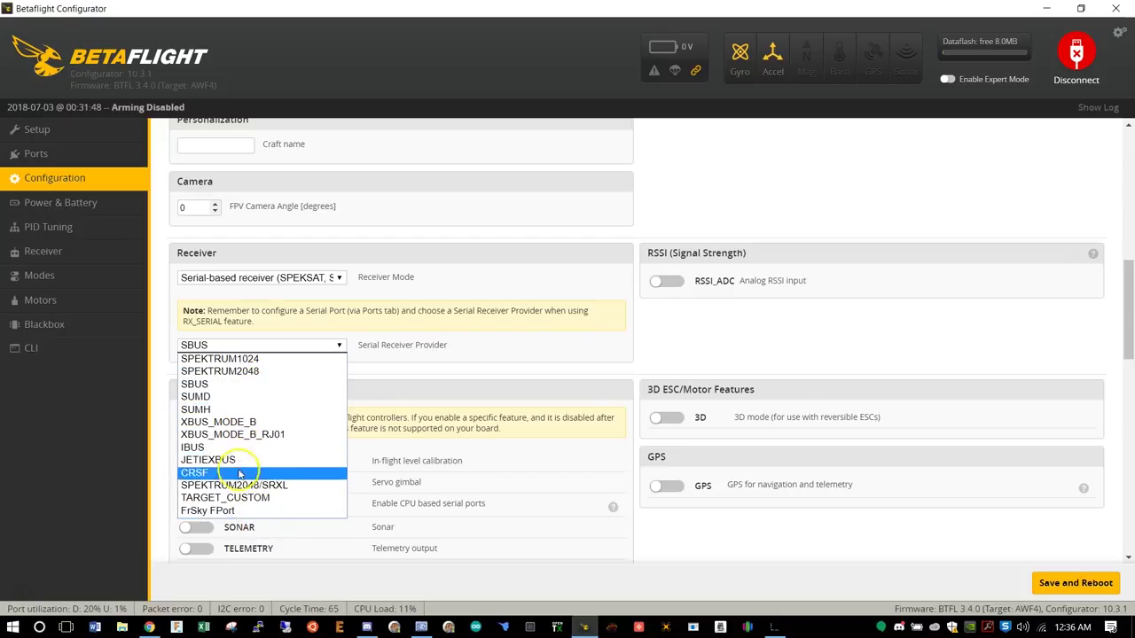
click(262, 384)
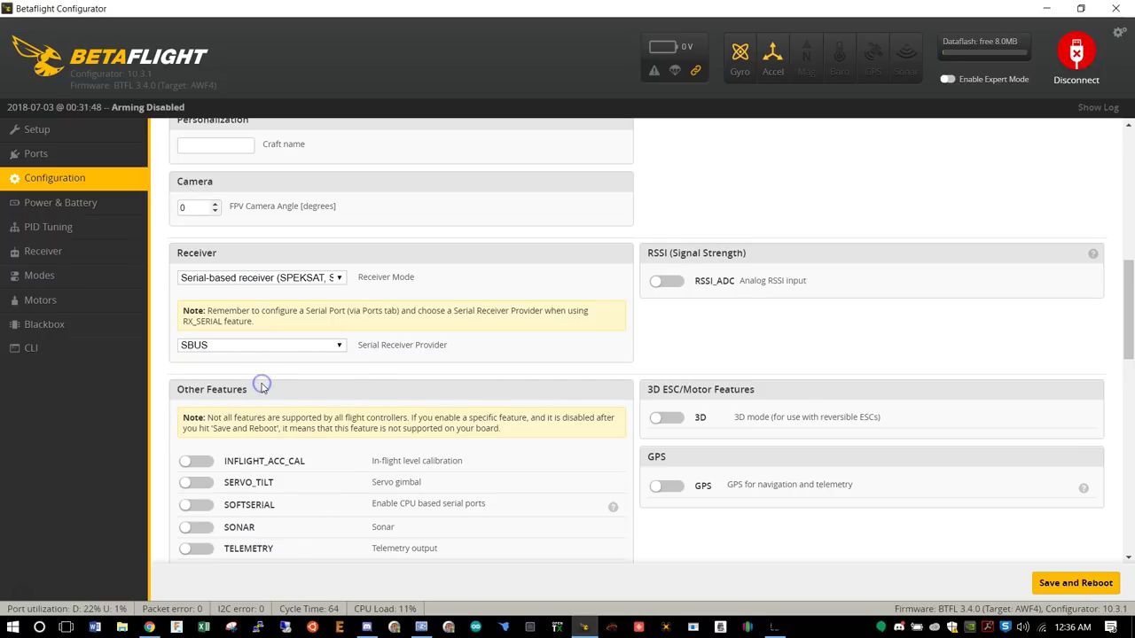
click(310, 344)
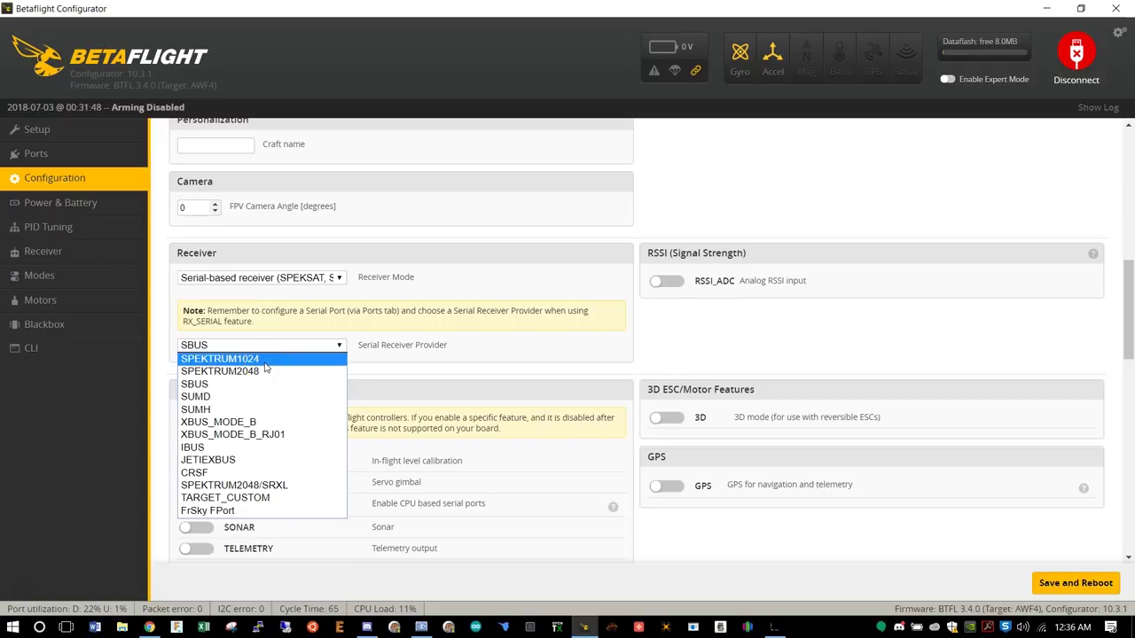
click(392, 365)
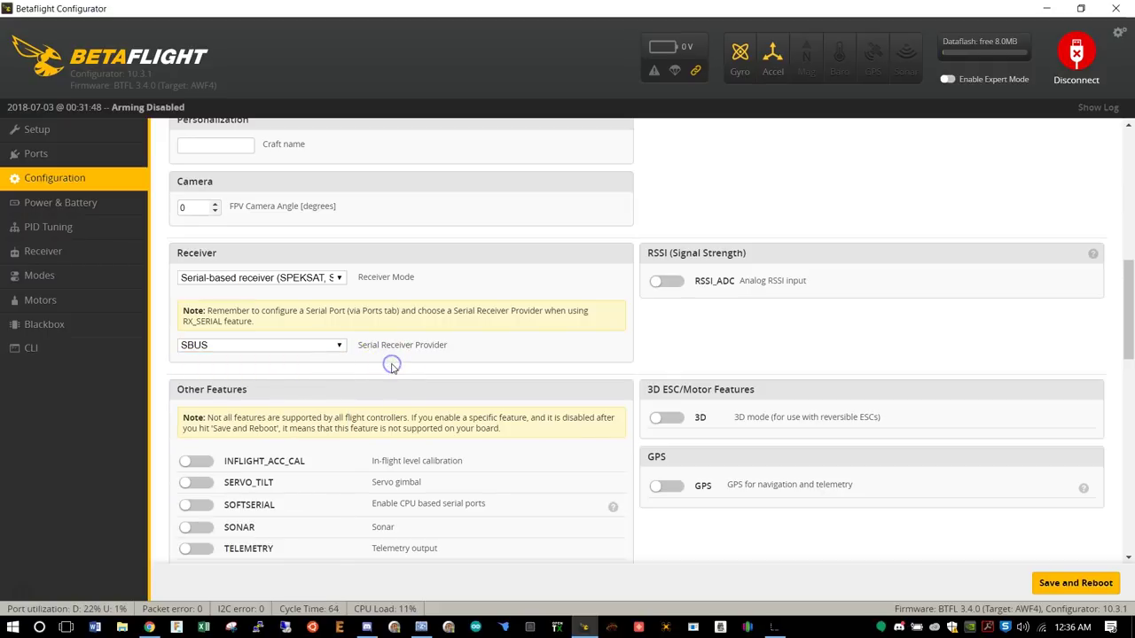
Switch to the AlienWhoop V2.1 pilot's guide in Chrome and read the CLI bind commands for DSM2/DSMX receivers
key(alt+Tab)
scroll(393, 368, down, 3)
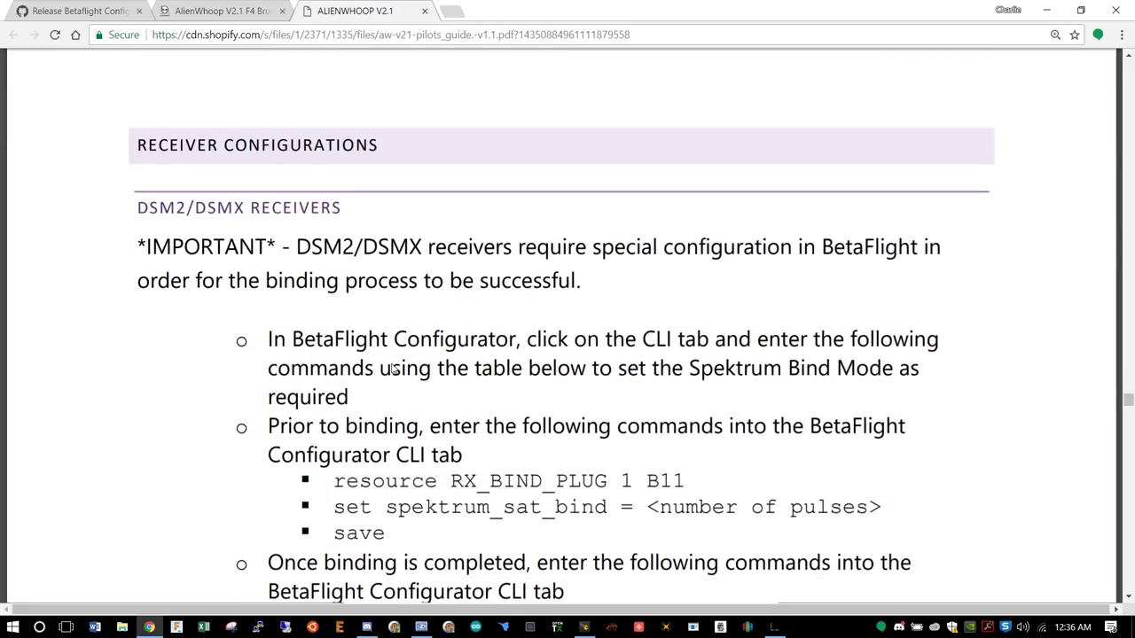
scroll(393, 368, down, 1)
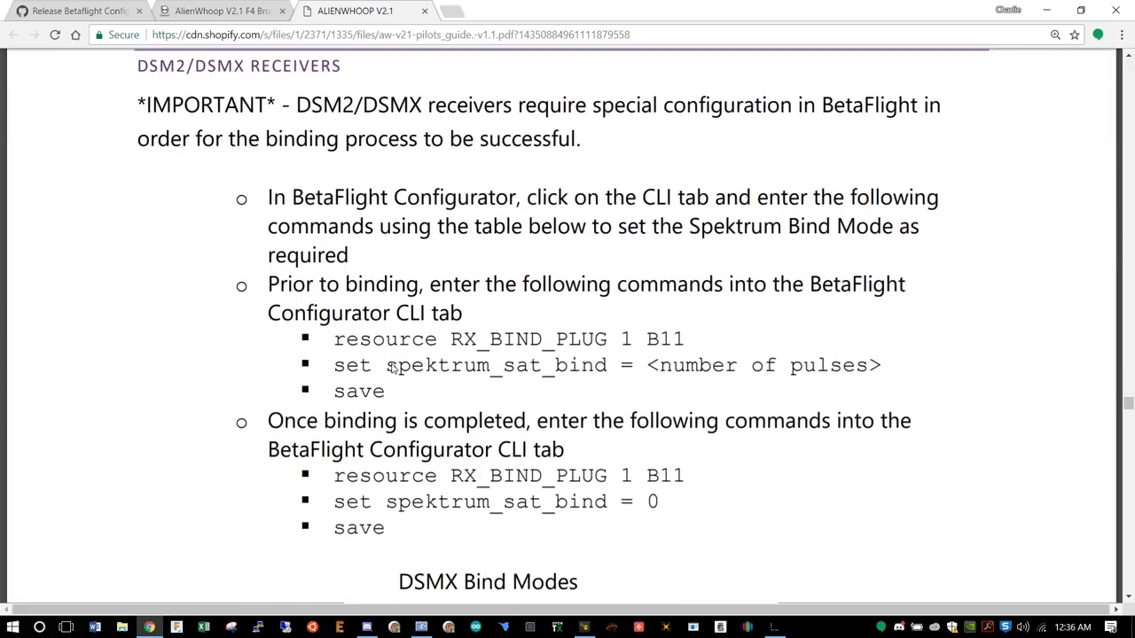
click(385, 199)
drag(336, 339, 402, 385)
triple_click(466, 339)
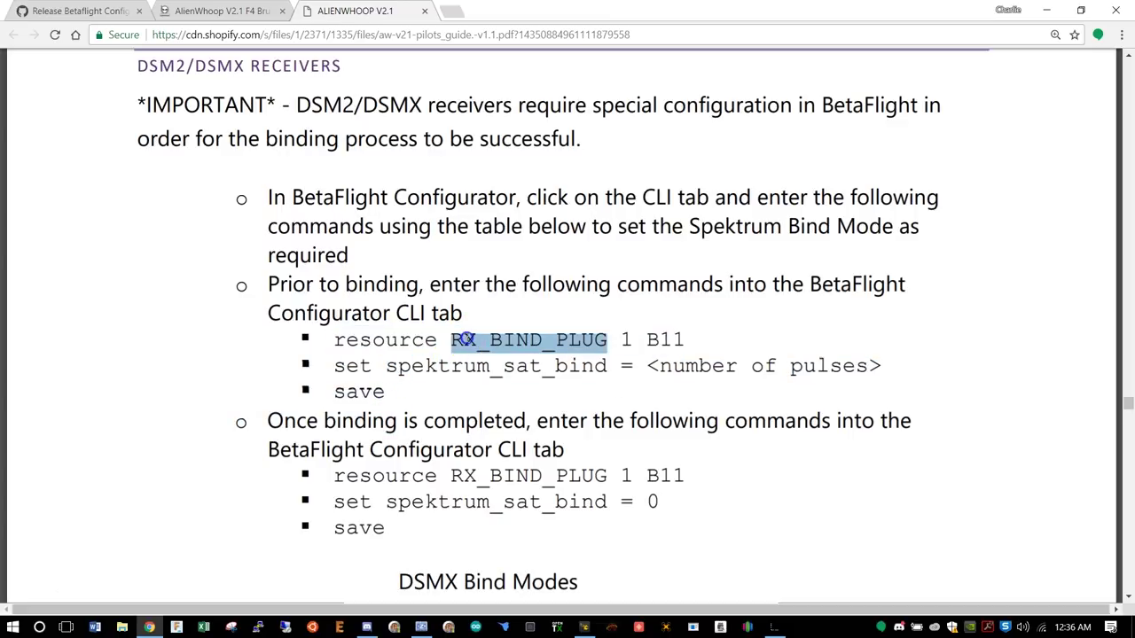
double_click(459, 362)
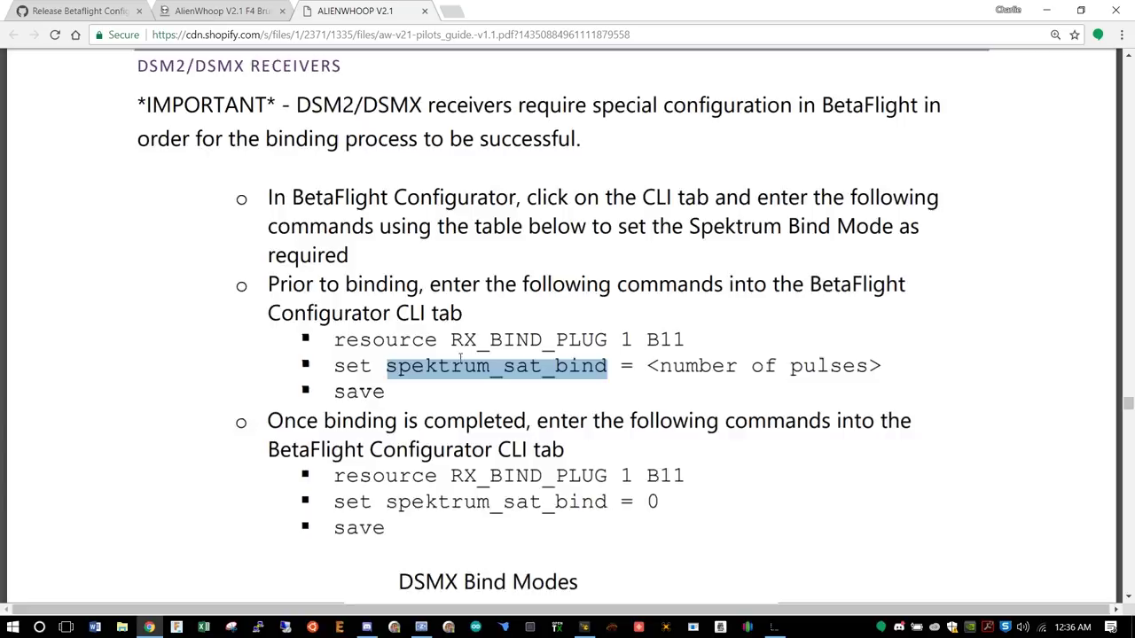
Examine the DSMX and DSM2 Bind Modes tables for pulses, serial receiver provider and protocol type
scroll(461, 358, down, 4)
scroll(460, 358, down, 1)
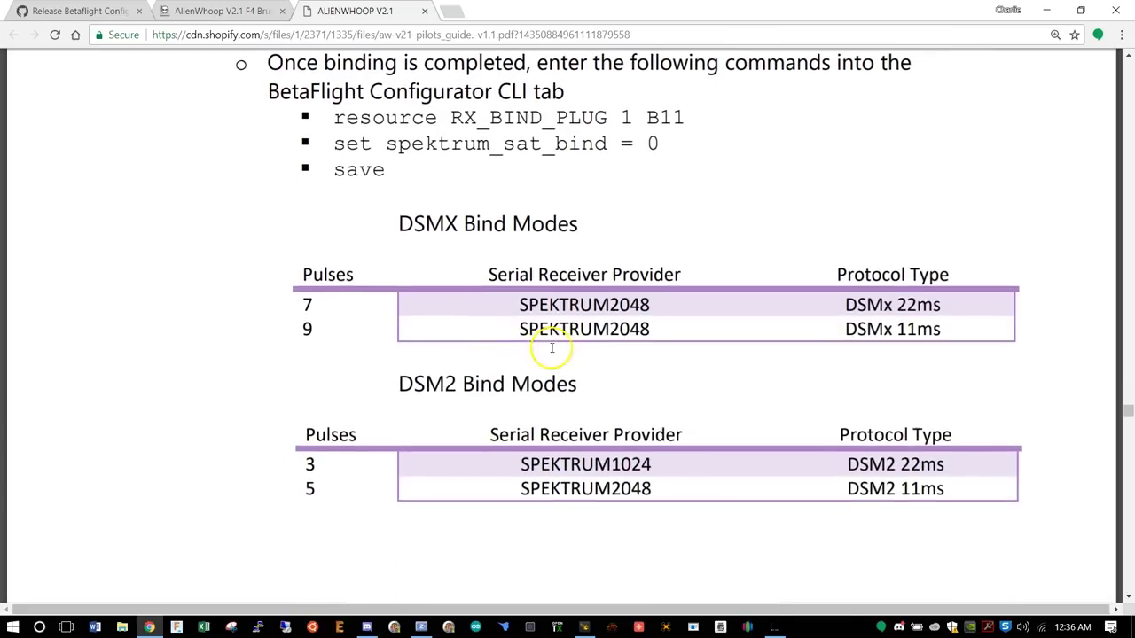
drag(522, 465, 656, 461)
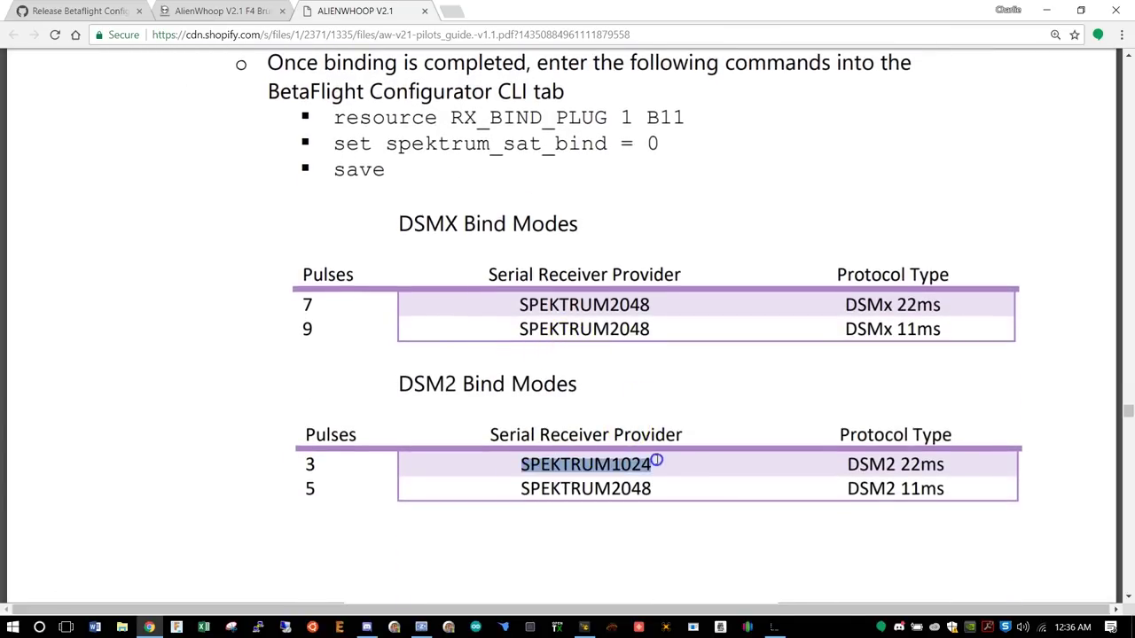
click(845, 467)
drag(845, 467, 964, 460)
click(964, 461)
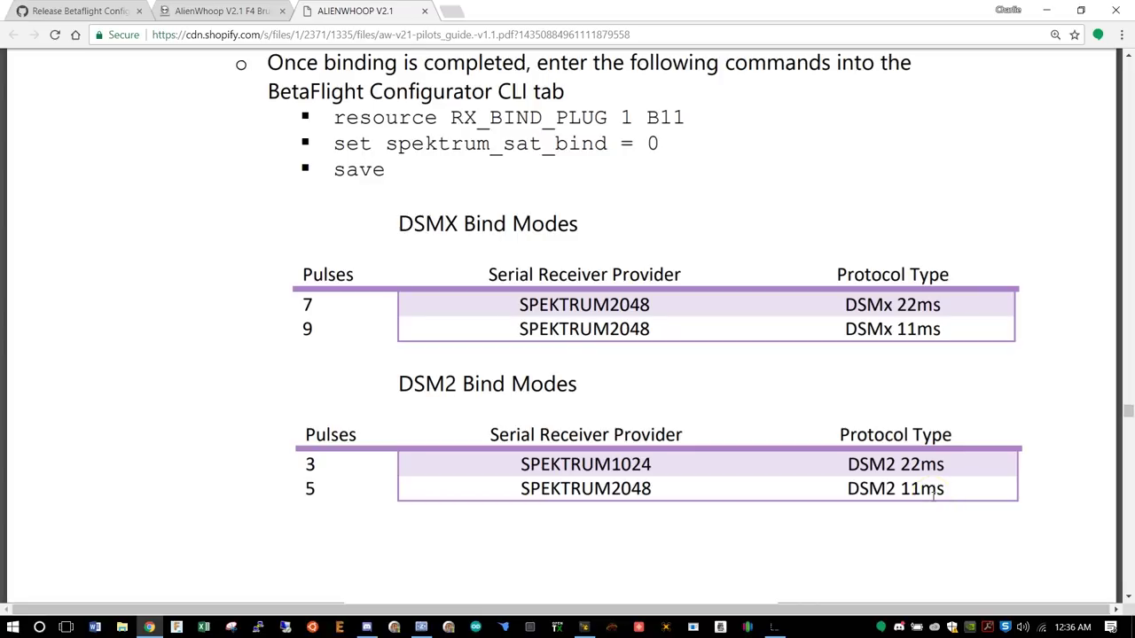
Return to Betaflight Configurator and choose SBUS as the Serial Receiver Provider
key(alt+Tab)
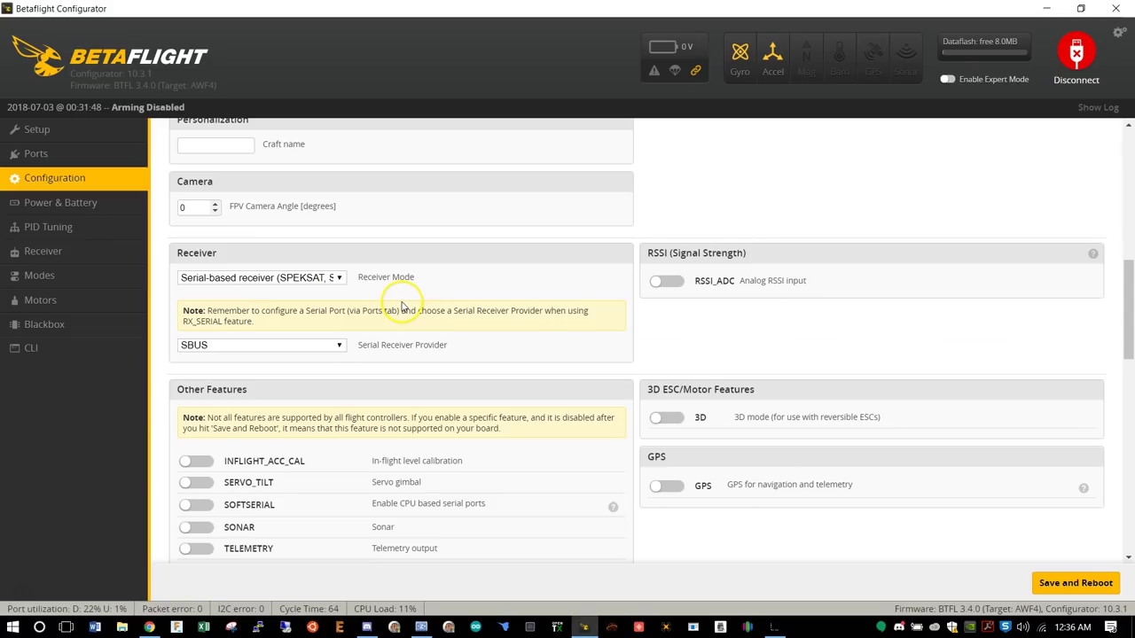
click(258, 345)
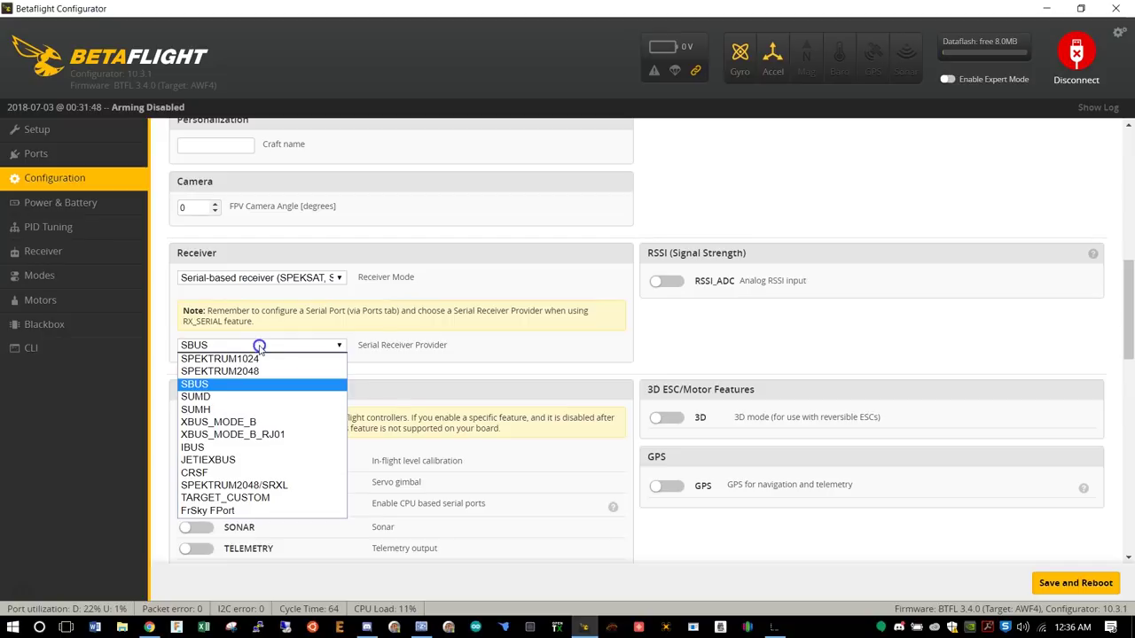
click(234, 384)
Review the AIRMODE, ANTI_GRAVITY and DYNAMIC_FILTER entries under Other Features, leaving them enabled
scroll(403, 393, down, 3)
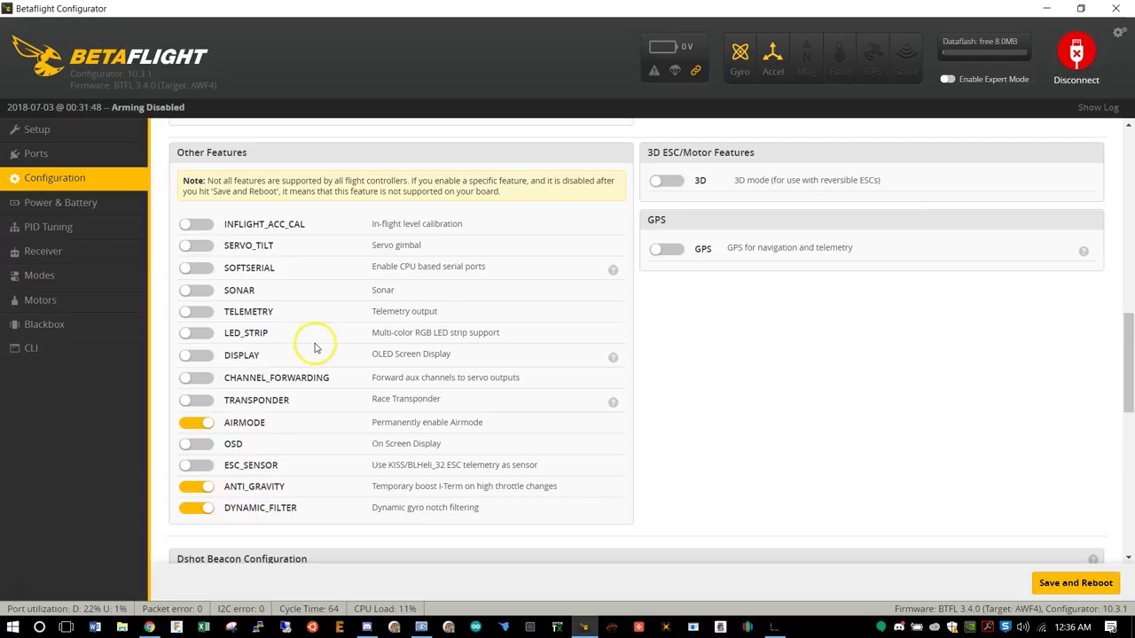
click(195, 424)
scroll(199, 428, down, 1)
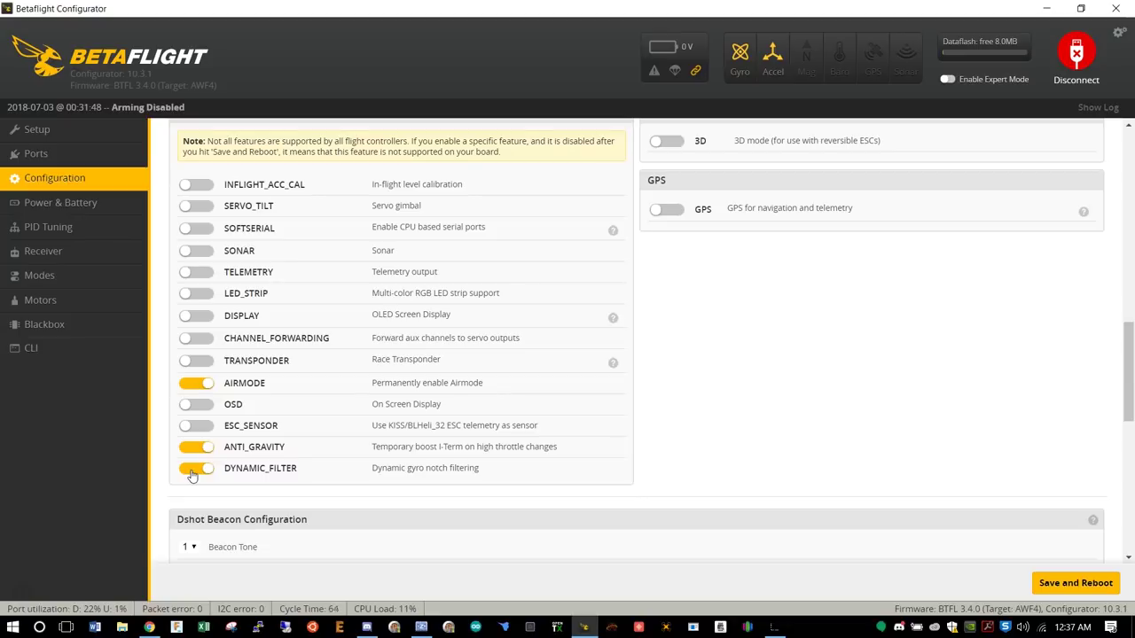
click(192, 474)
click(192, 473)
Look over the Dshot Beacon Configuration and the full Beeper Configuration list
scroll(271, 471, down, 3)
scroll(273, 472, down, 5)
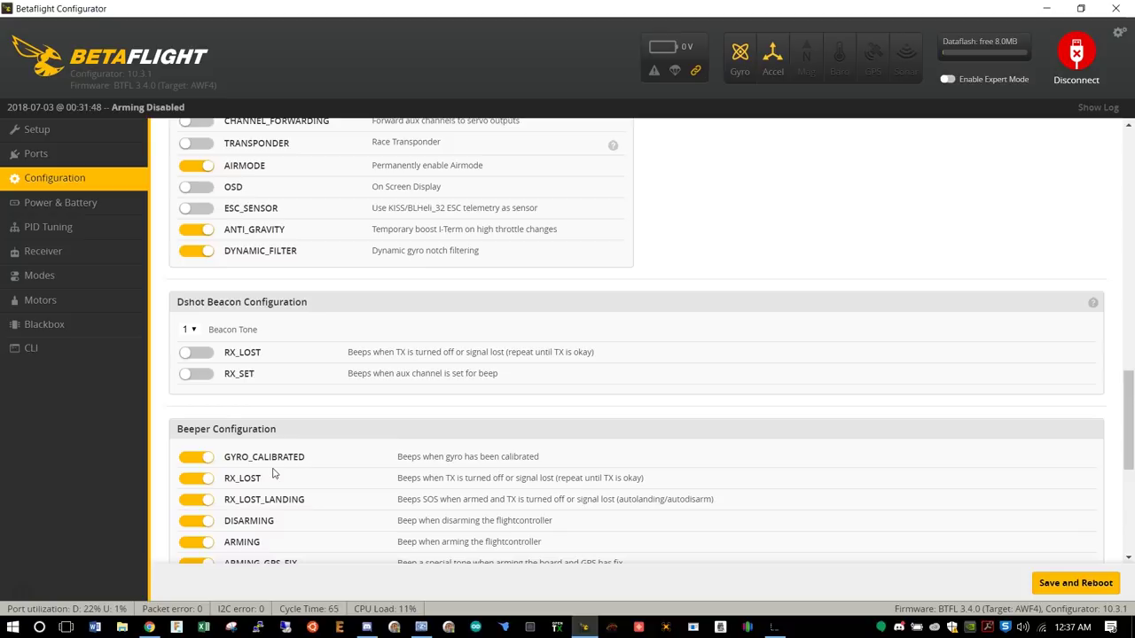
scroll(274, 473, down, 6)
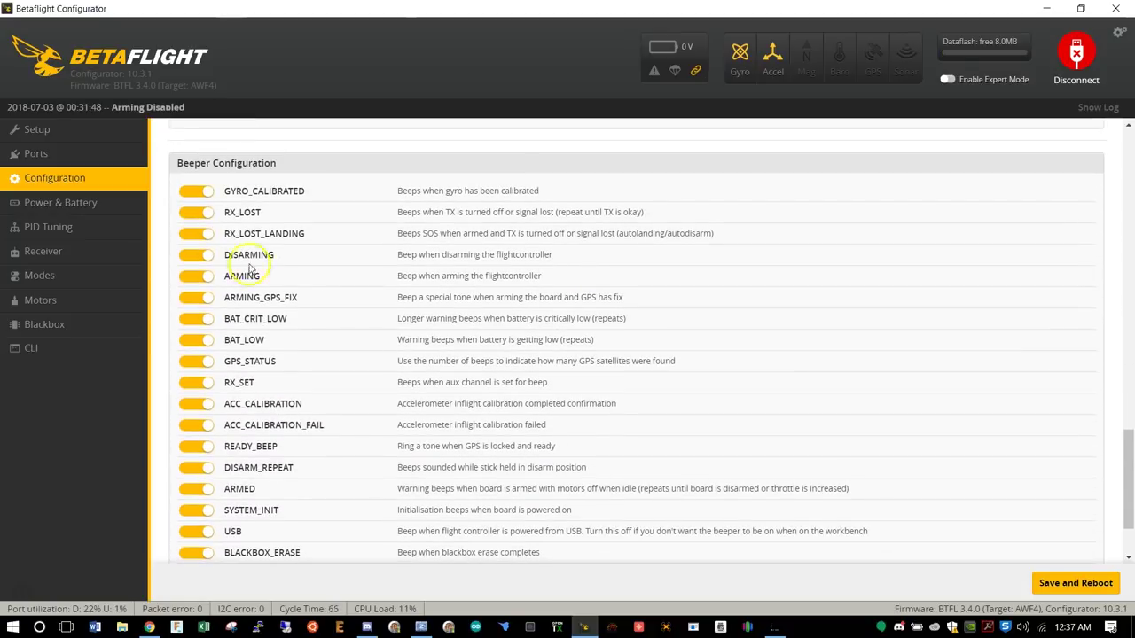
scroll(266, 513, down, 2)
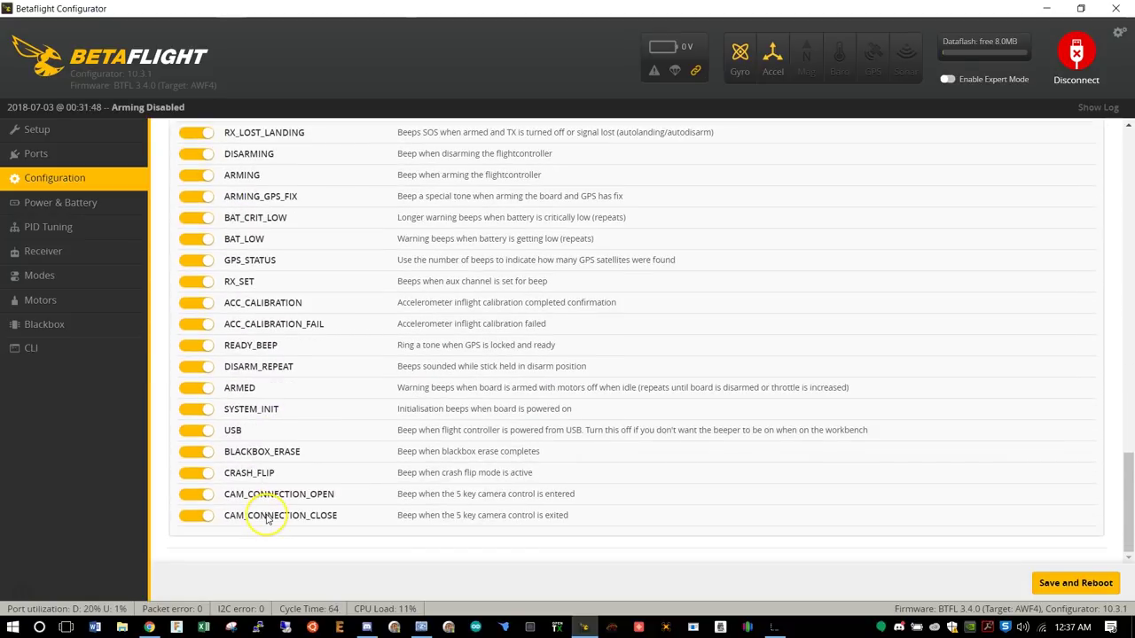
Set the Current Meter Source to None in the Power & Battery settings and save
click(64, 204)
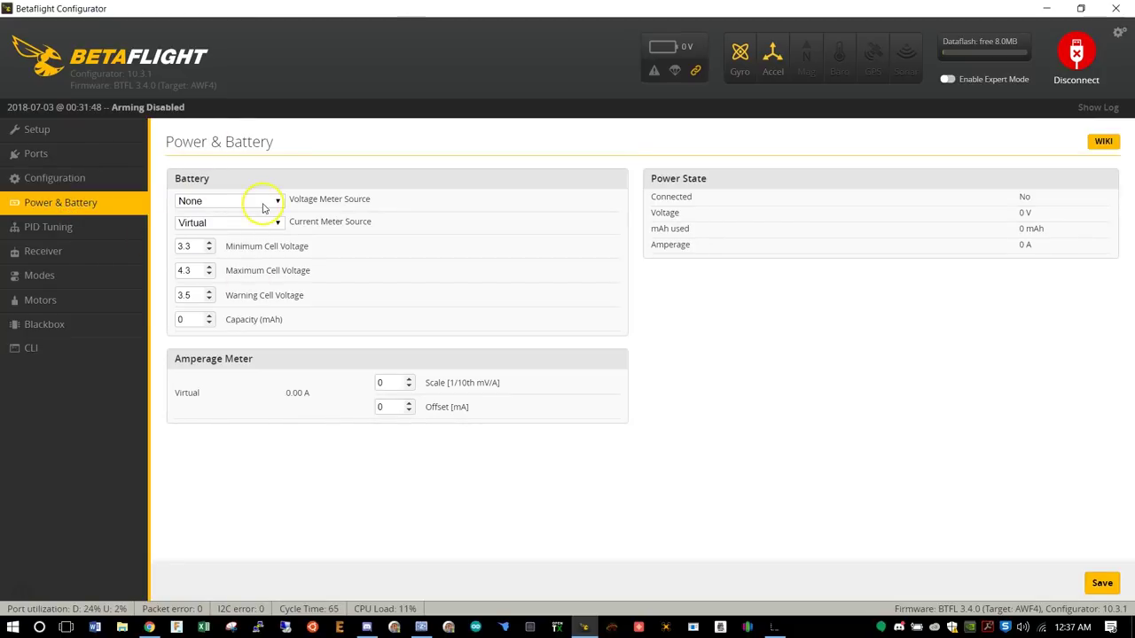
click(243, 223)
click(229, 236)
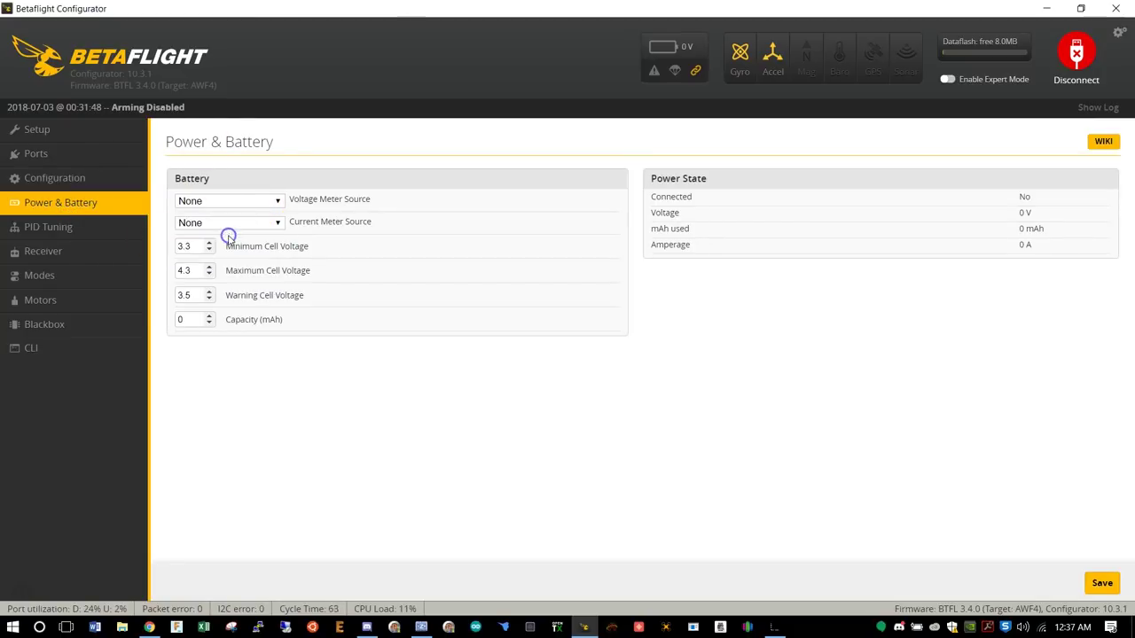
click(1101, 582)
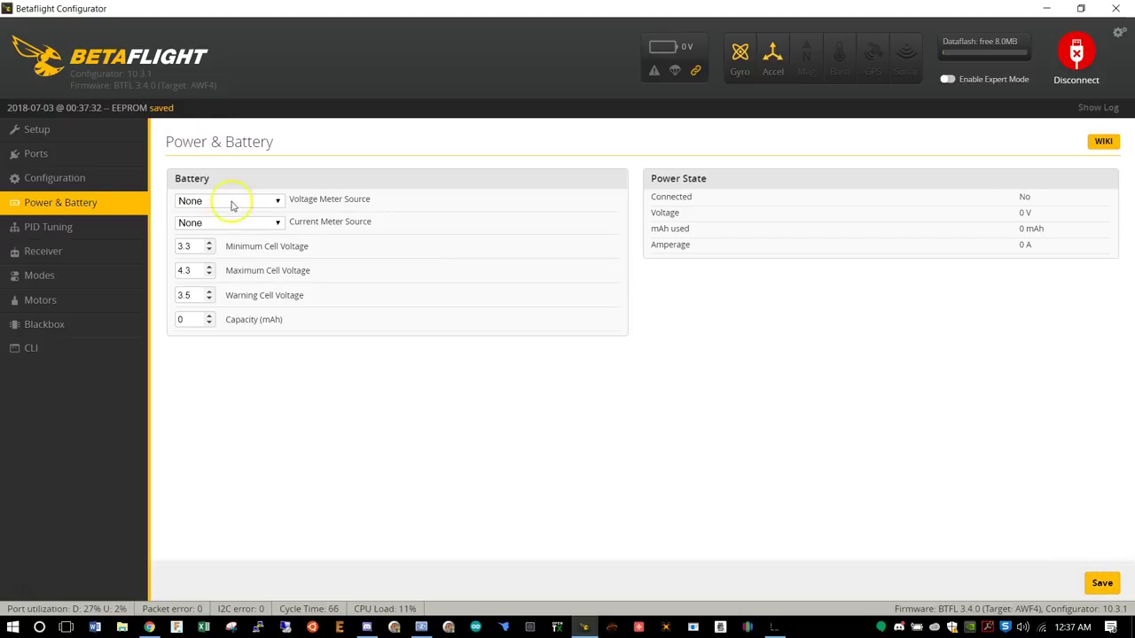
Review the PID Tuning settings: PID gains, rates, Angle/Horizon strengths, PID controller, Anti Gravity, throttle curve and TPA values
click(44, 226)
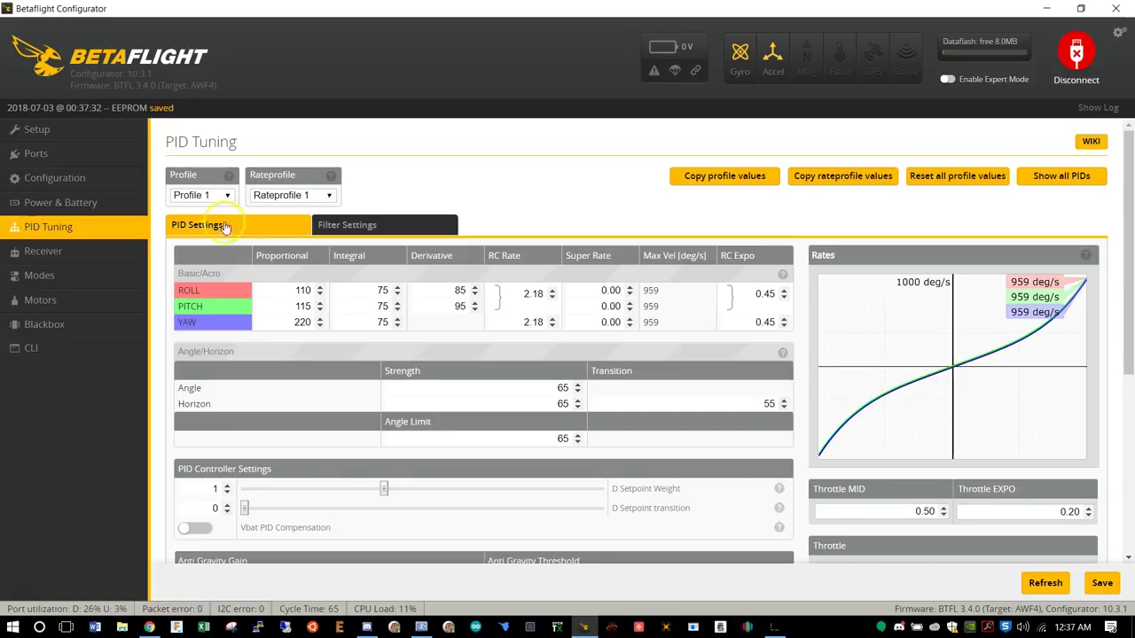
scroll(382, 408, down, 1)
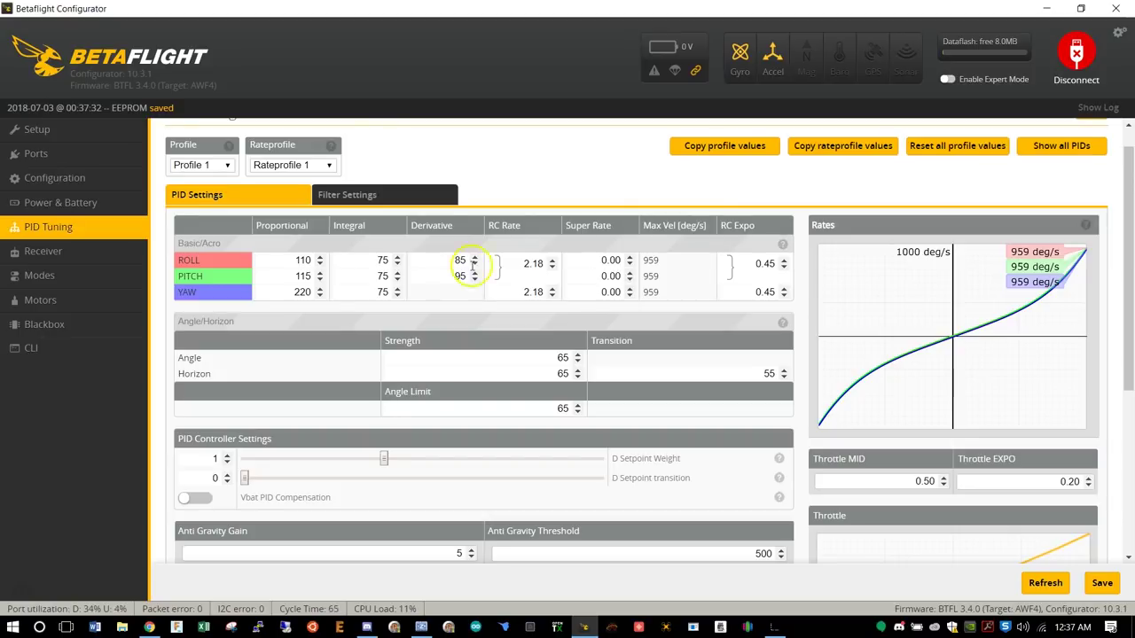
scroll(559, 399, down, 2)
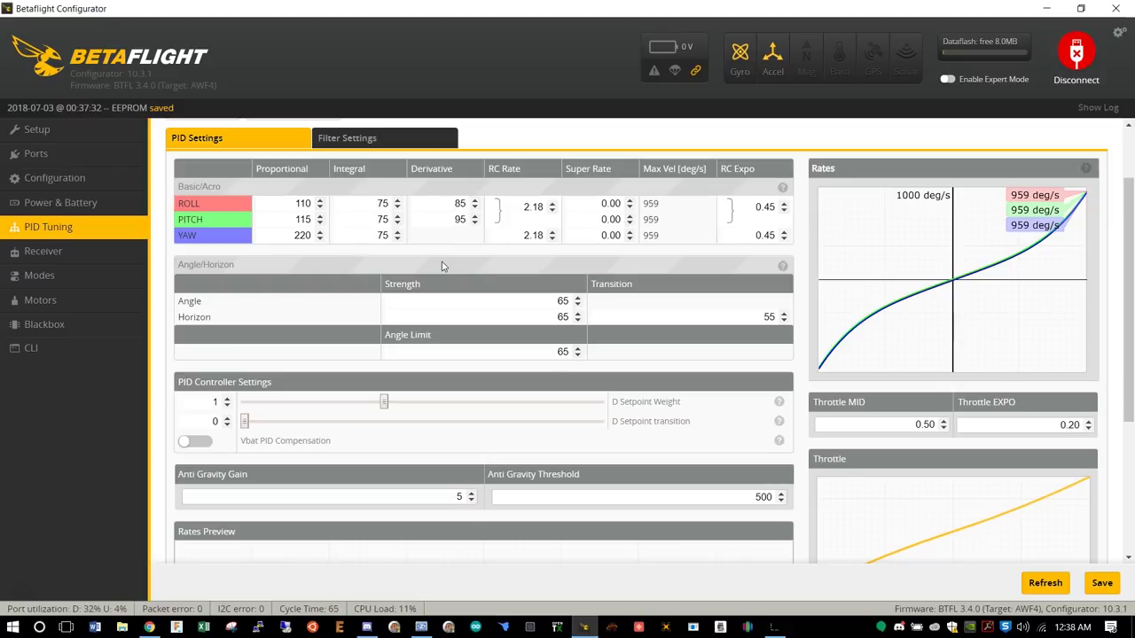
click(418, 296)
scroll(276, 276, down, 1)
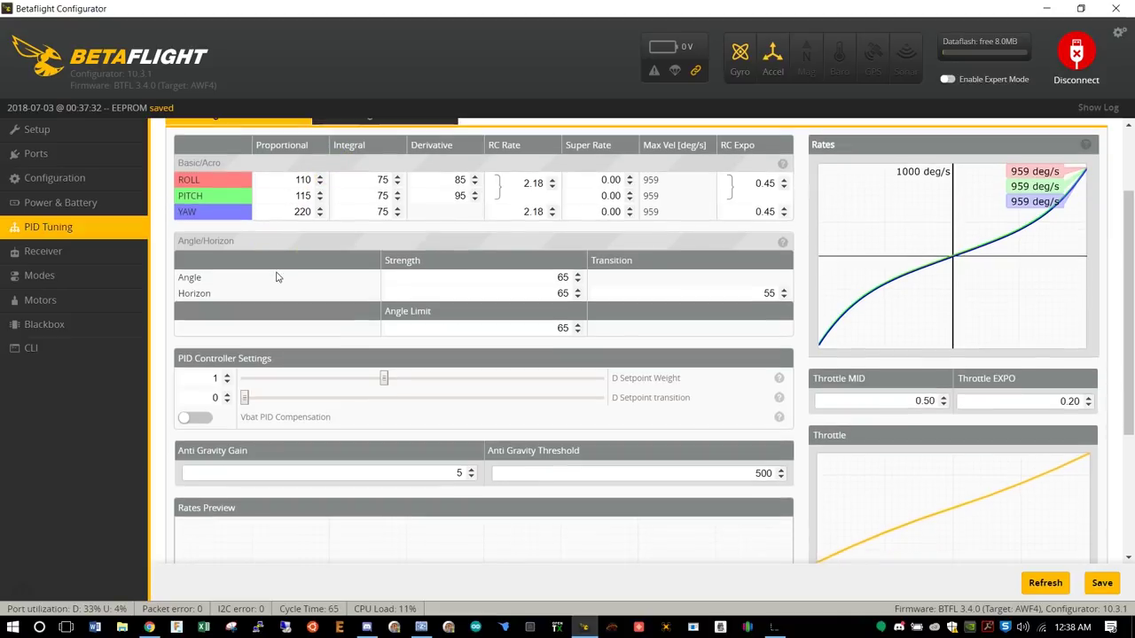
scroll(276, 277, down, 3)
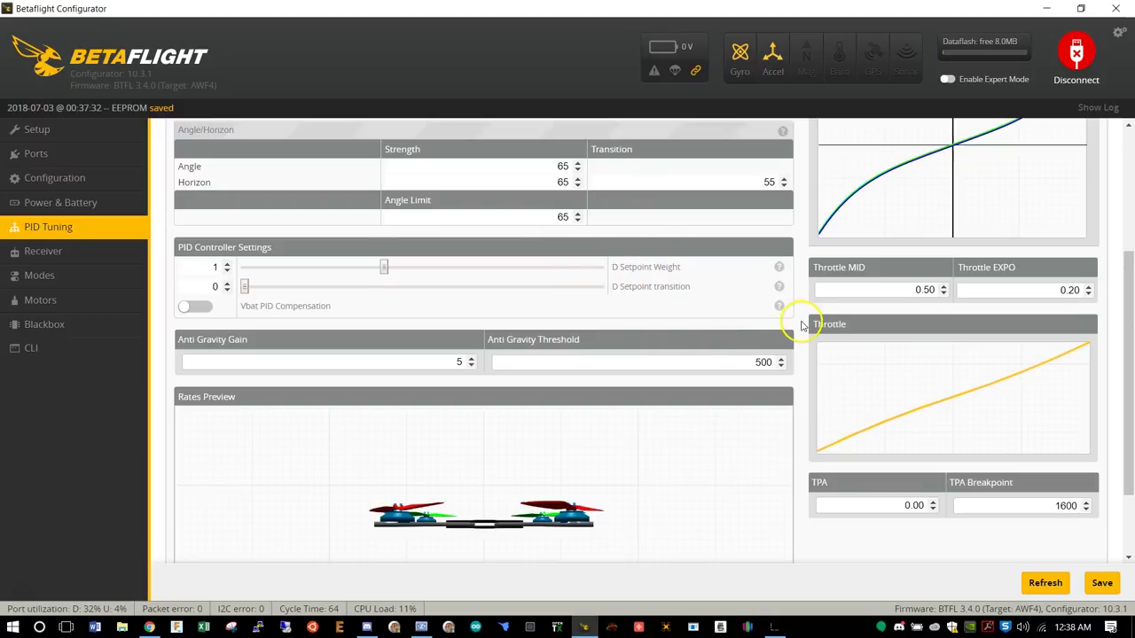
scroll(784, 326, up, 1)
scroll(533, 284, up, 2)
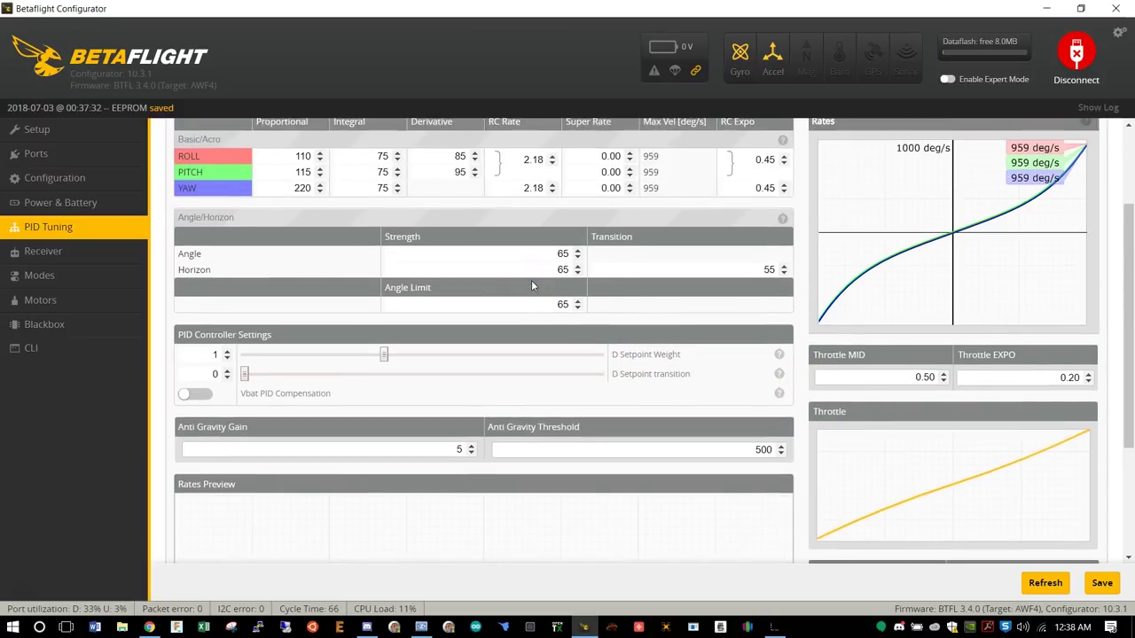
scroll(531, 280, up, 2)
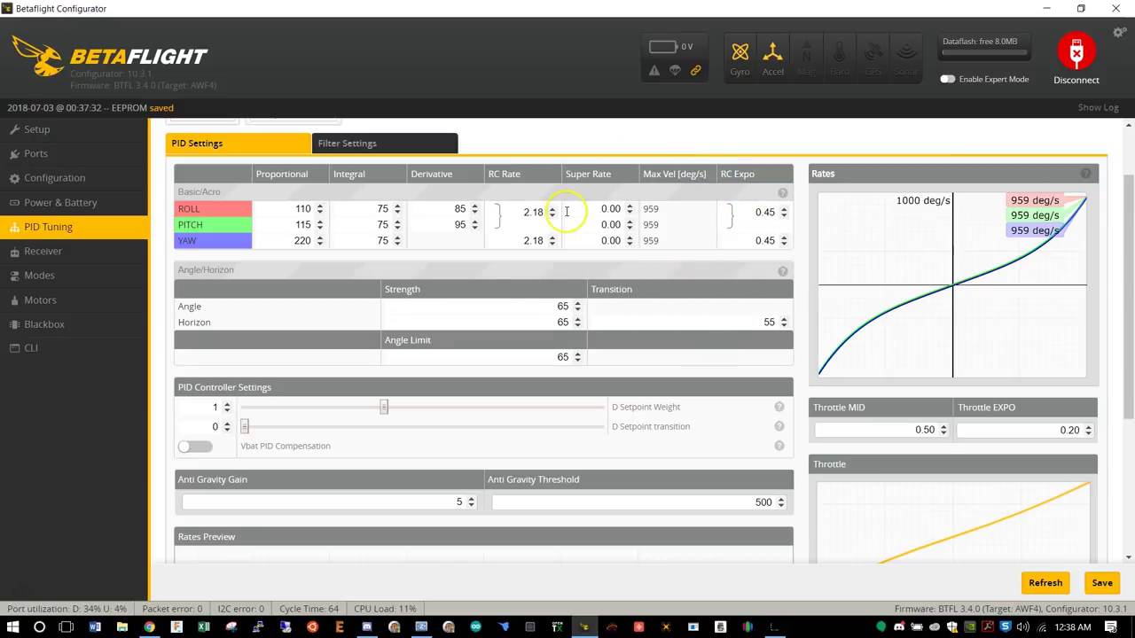
scroll(440, 394, down, 1)
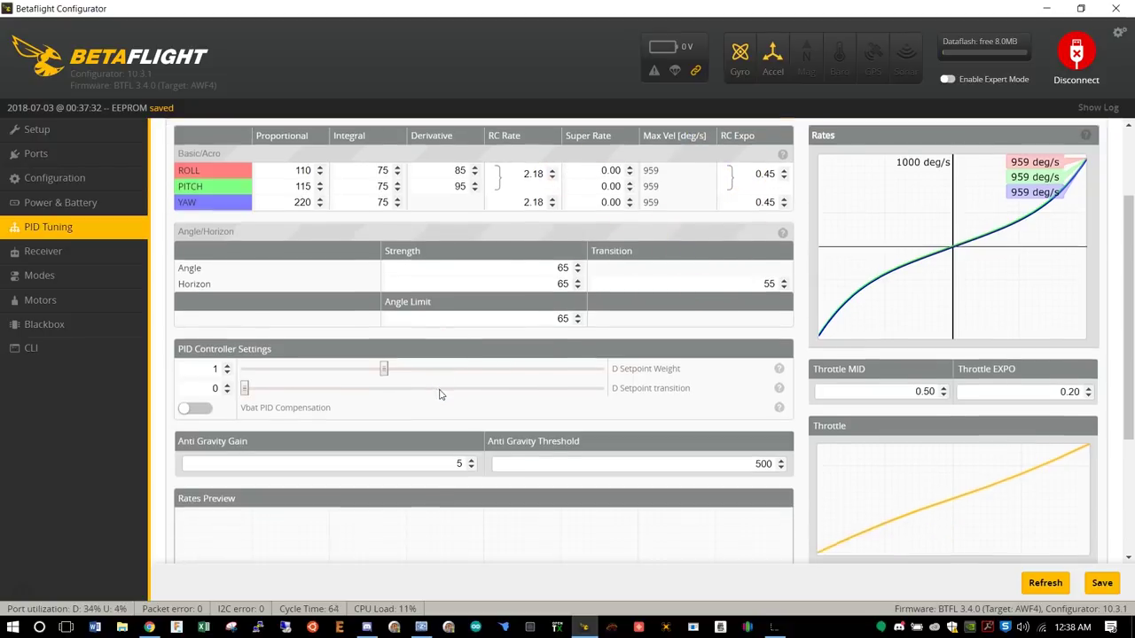
scroll(439, 393, down, 2)
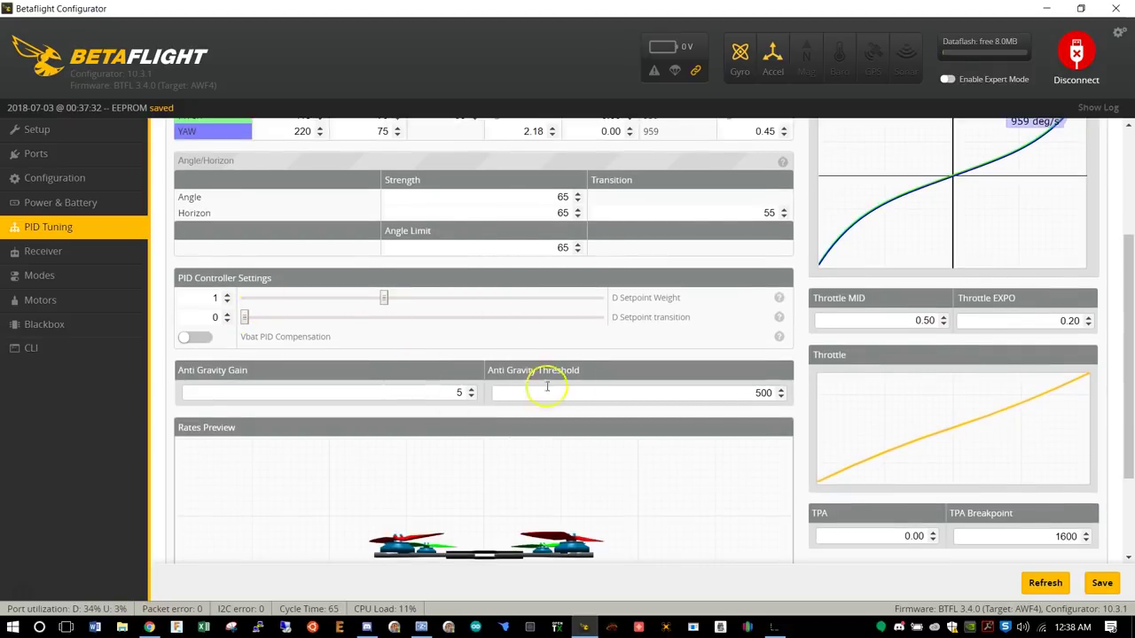
scroll(577, 390, down, 2)
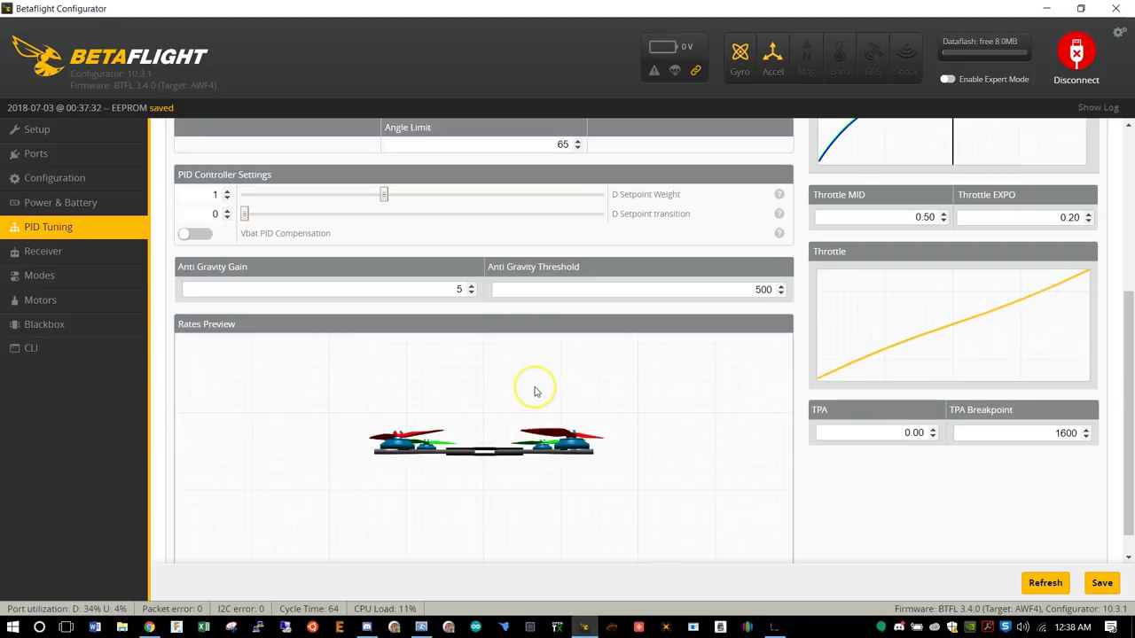
scroll(535, 392, down, 1)
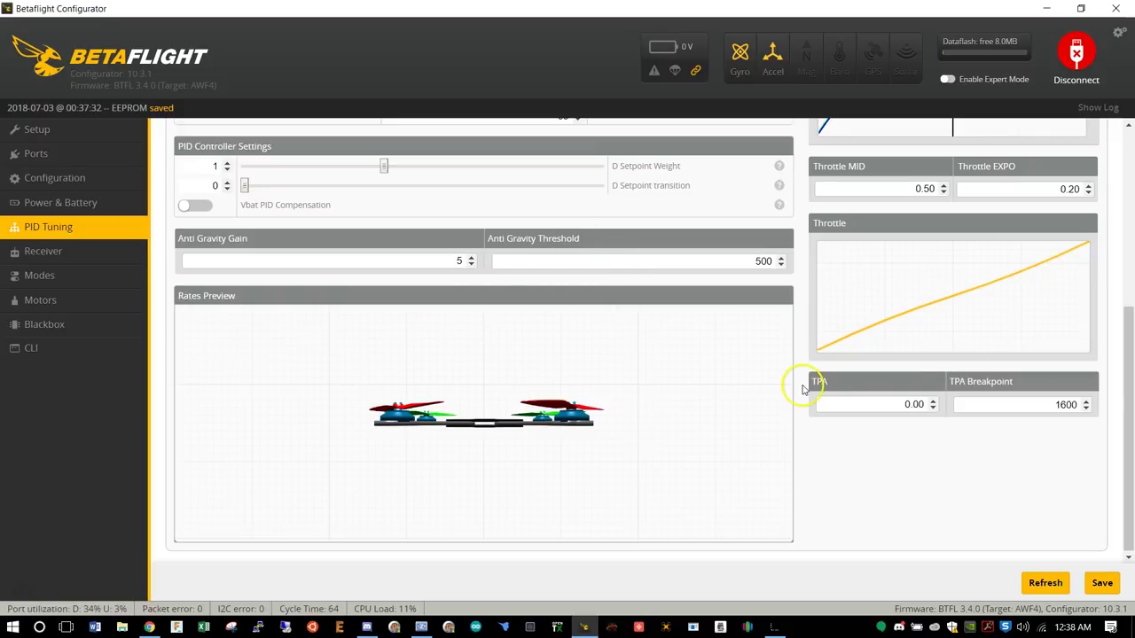
double_click(918, 404)
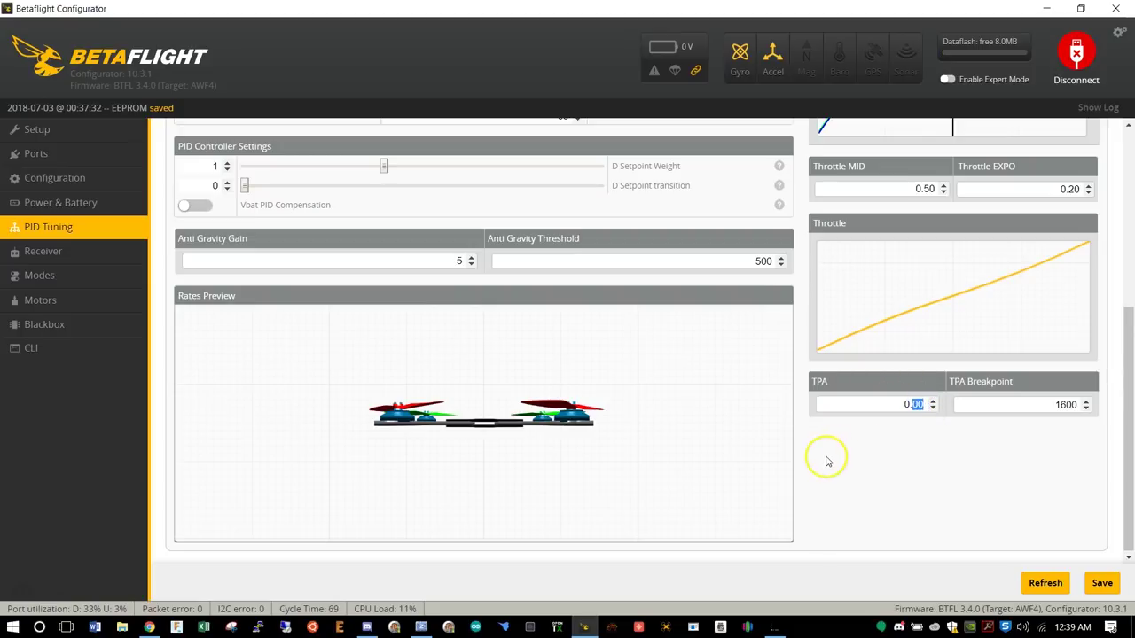
click(609, 397)
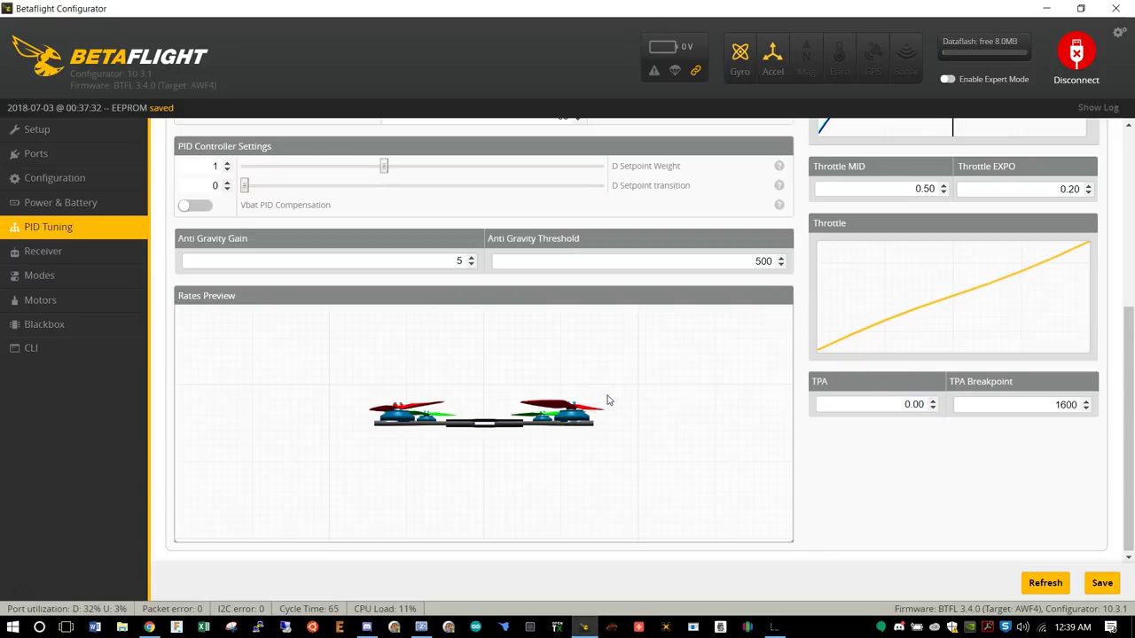
Set the receiver's Channel Map to FrSky / Futaba / Hitec (AETR1234) and leave the RSSI Channel on Disabled
click(53, 254)
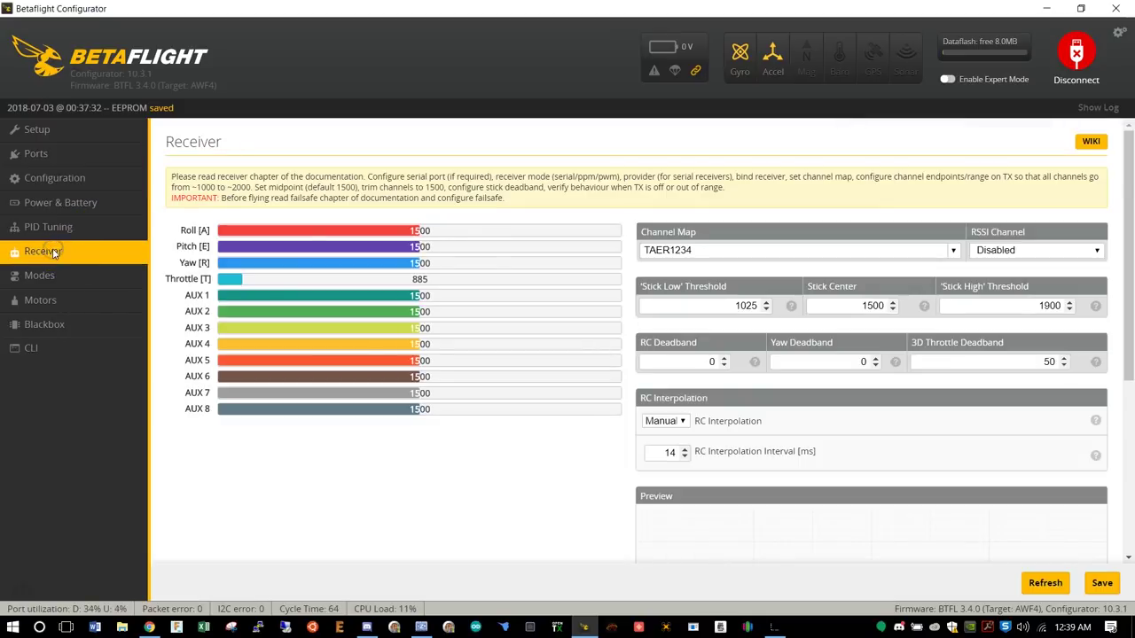
scroll(401, 323, down, 2)
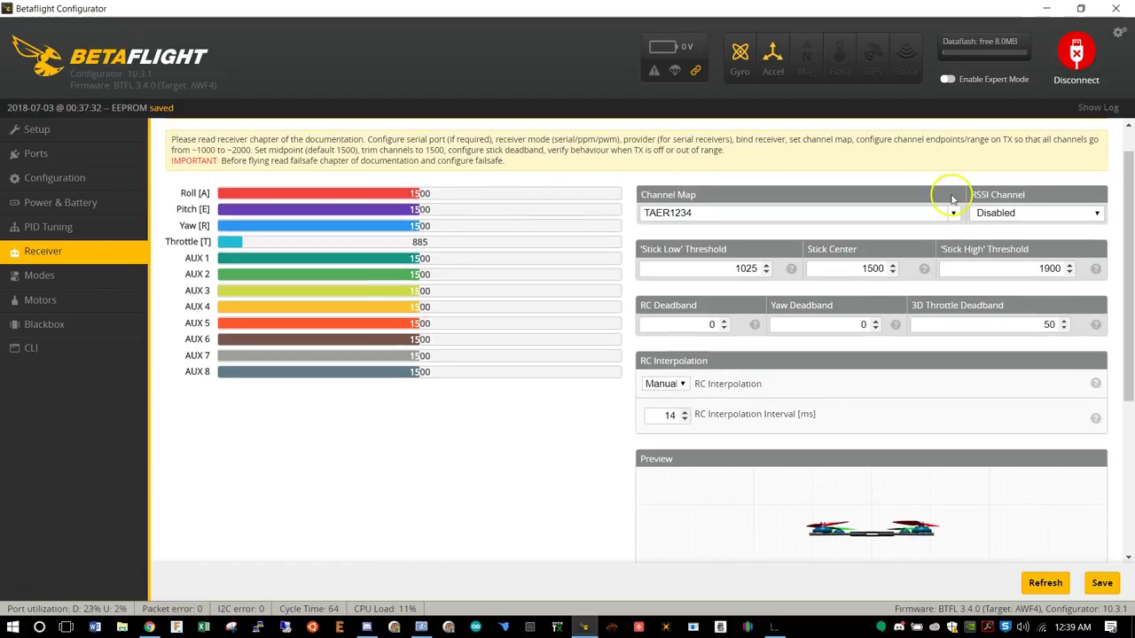
click(955, 214)
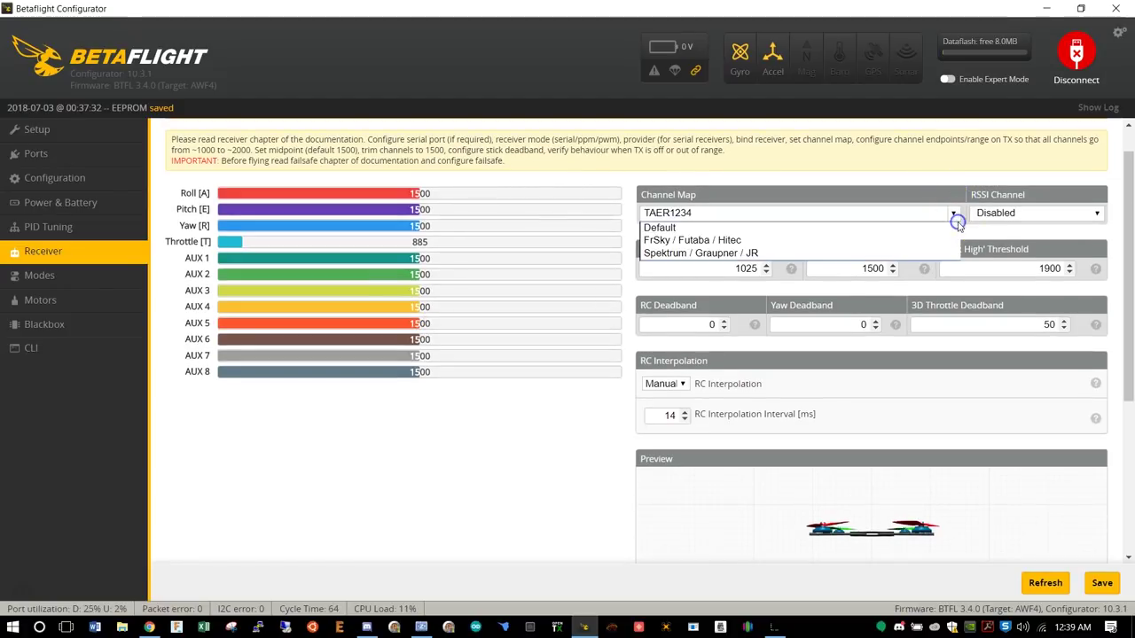
click(740, 241)
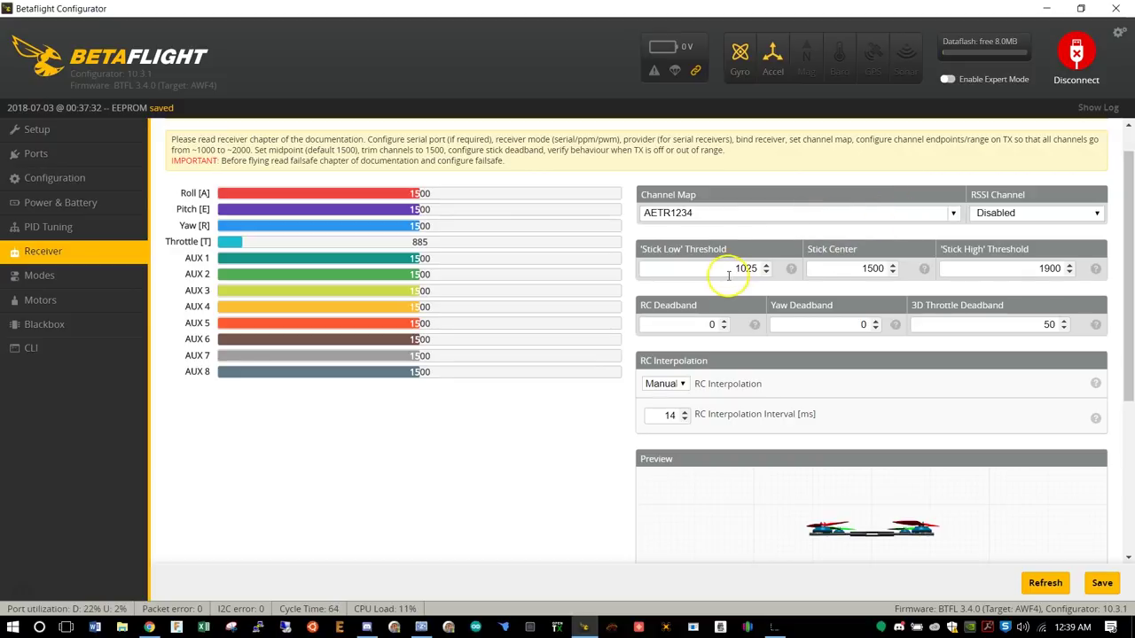
click(1068, 217)
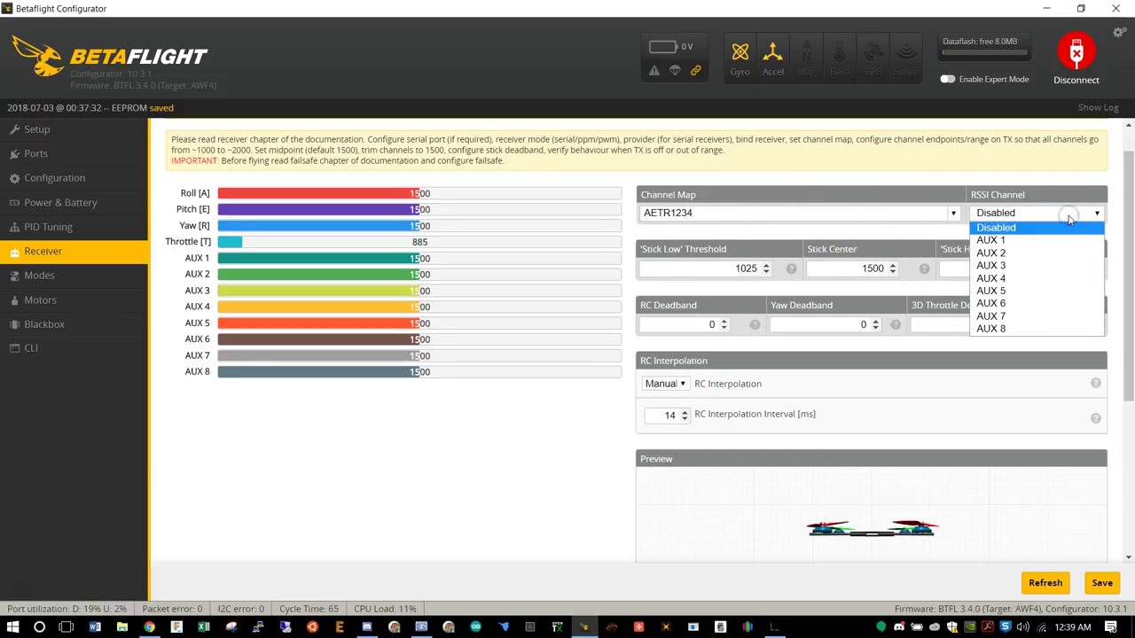
click(1069, 217)
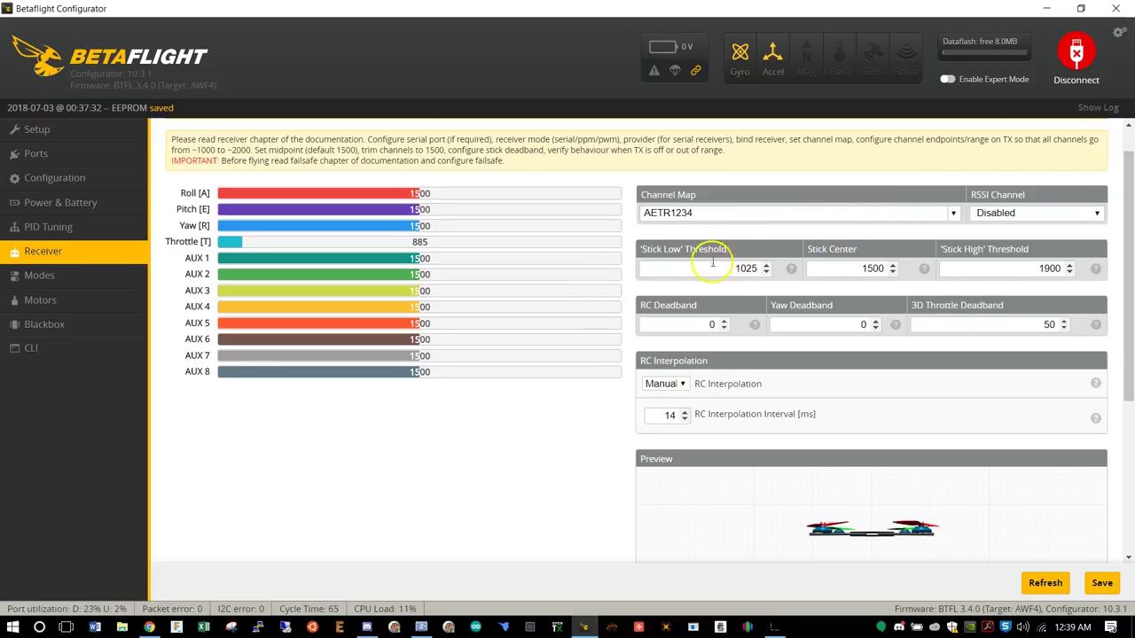
Examine the receiver's Stick Low and Stick High thresholds, the deadband values and the RC Interpolation options without changing them
double_click(743, 268)
click(735, 268)
click(735, 270)
click(747, 317)
click(745, 269)
click(731, 298)
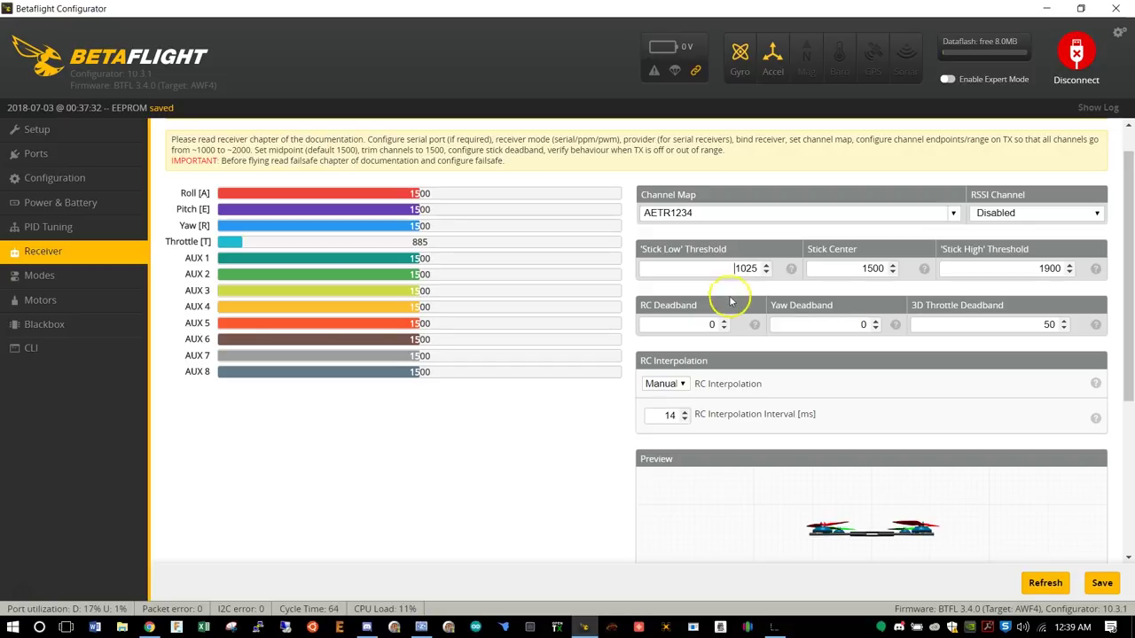
click(724, 317)
click(742, 290)
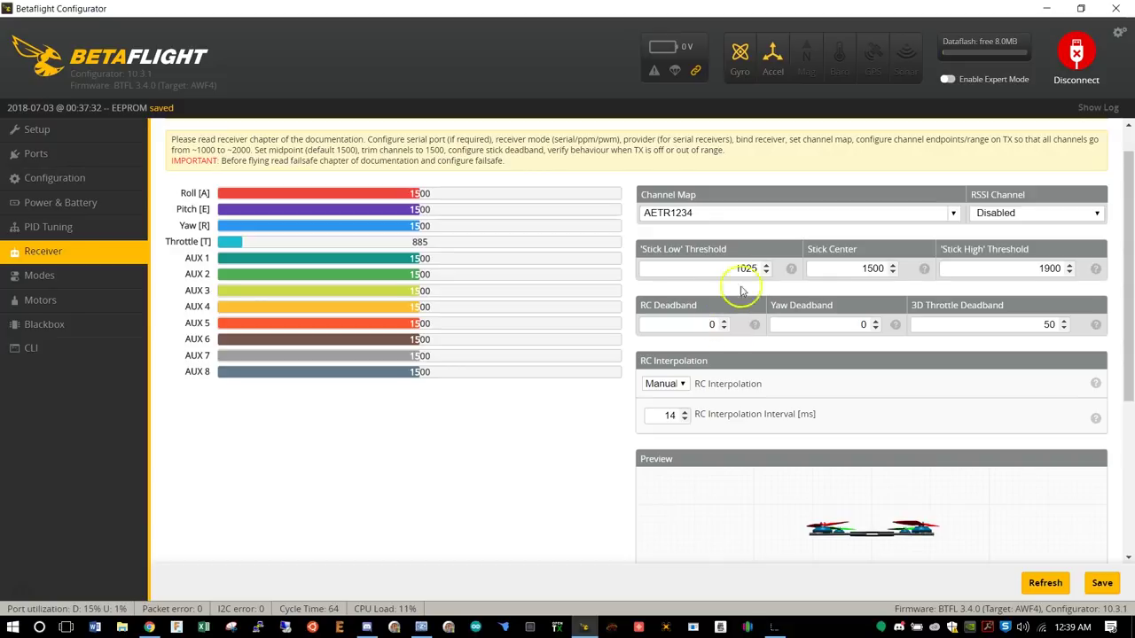
double_click(1049, 268)
click(803, 373)
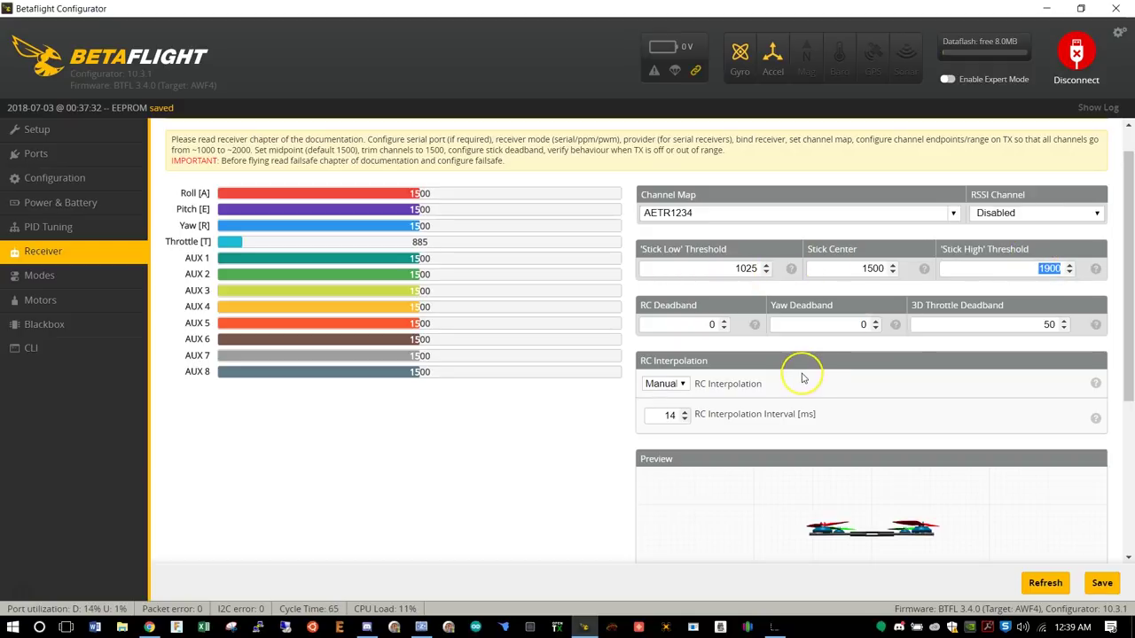
scroll(803, 377, down, 1)
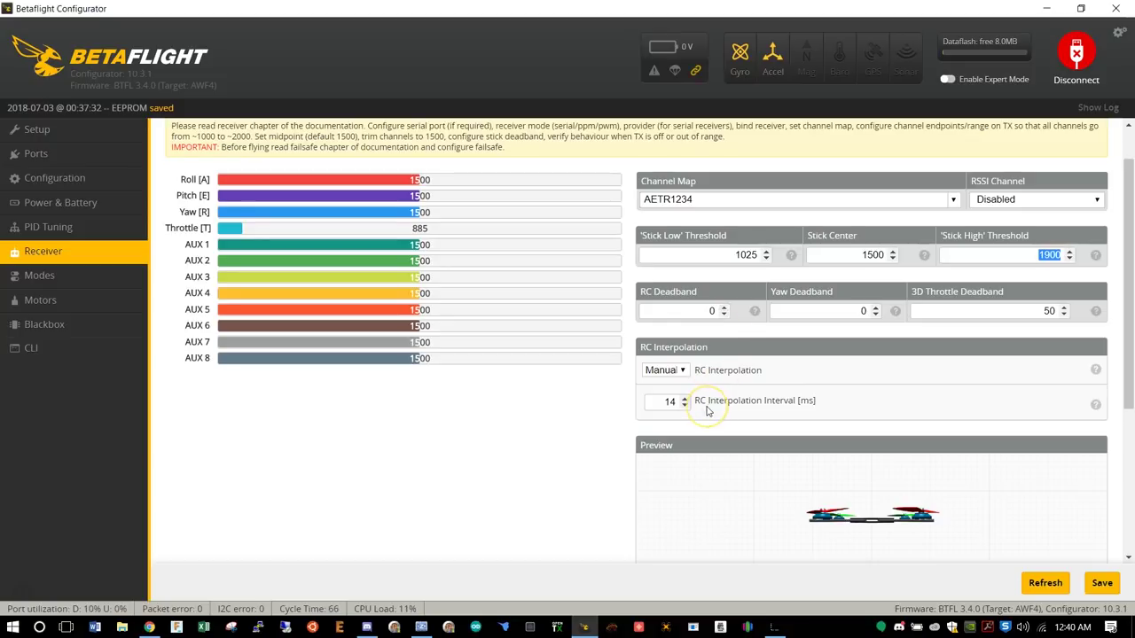
scroll(707, 407, down, 1)
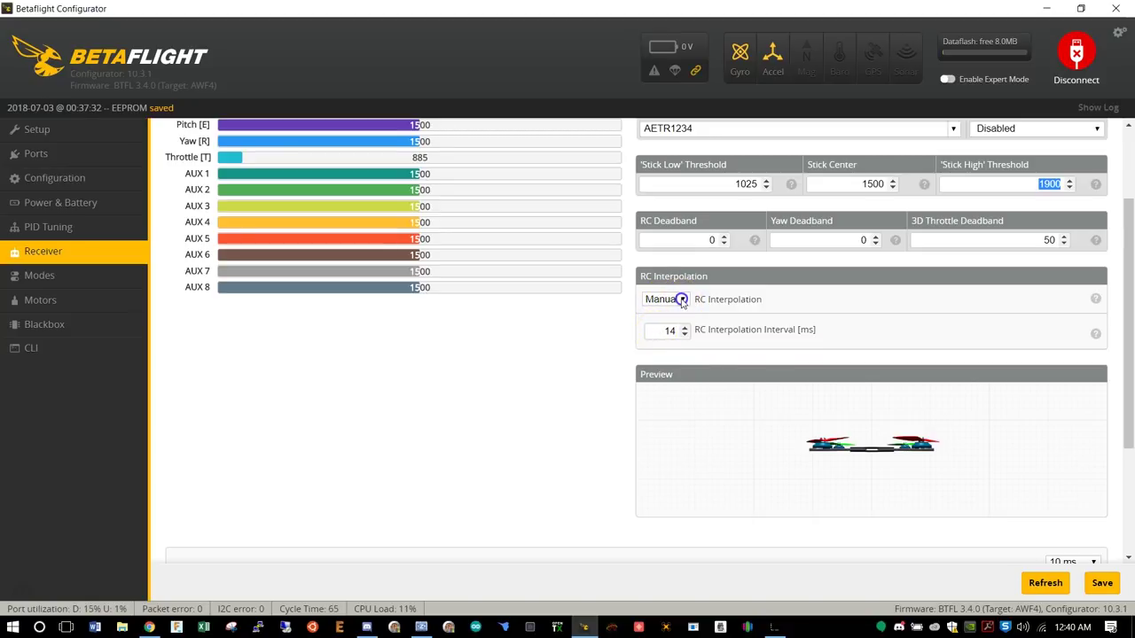
click(680, 299)
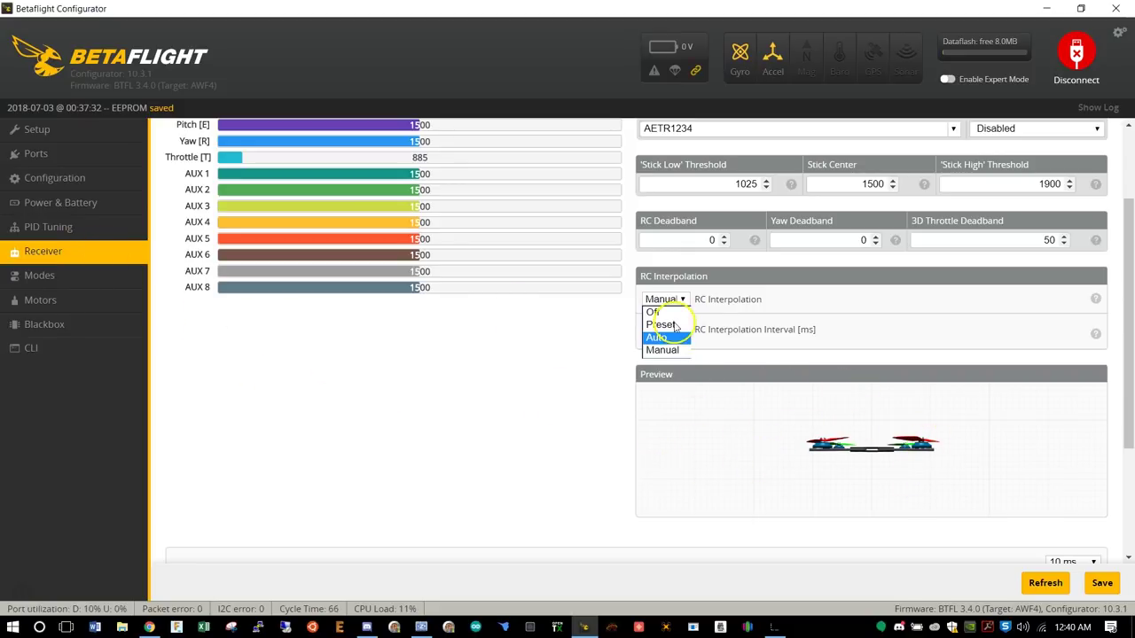
In the Modes settings, add an ARM range on AUX 1 from 1800 to 2100
click(68, 278)
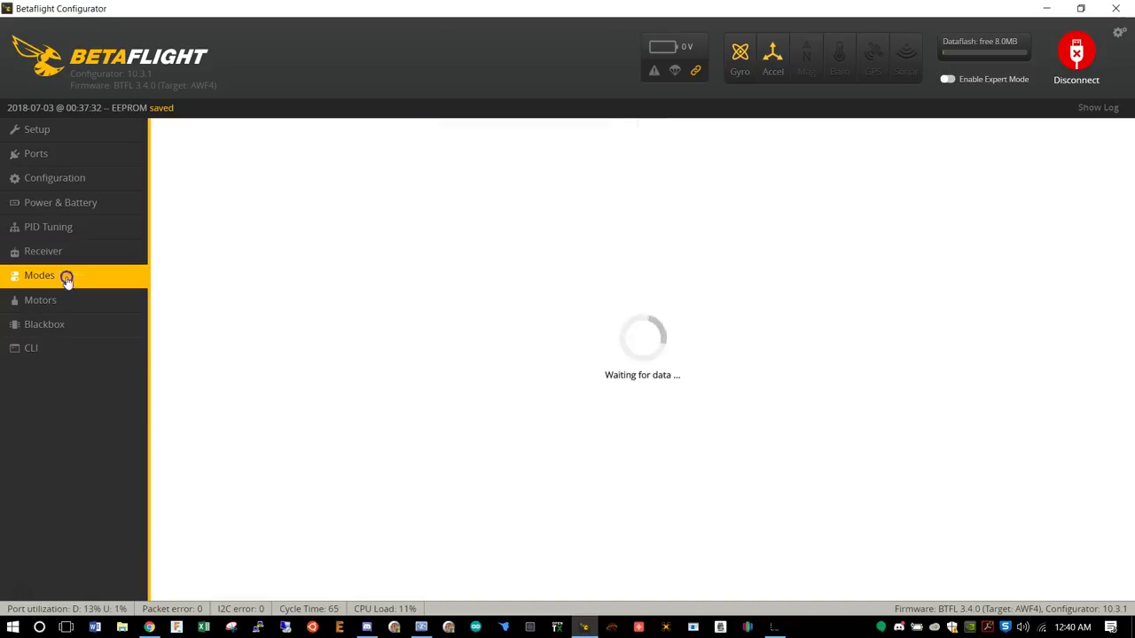
click(212, 240)
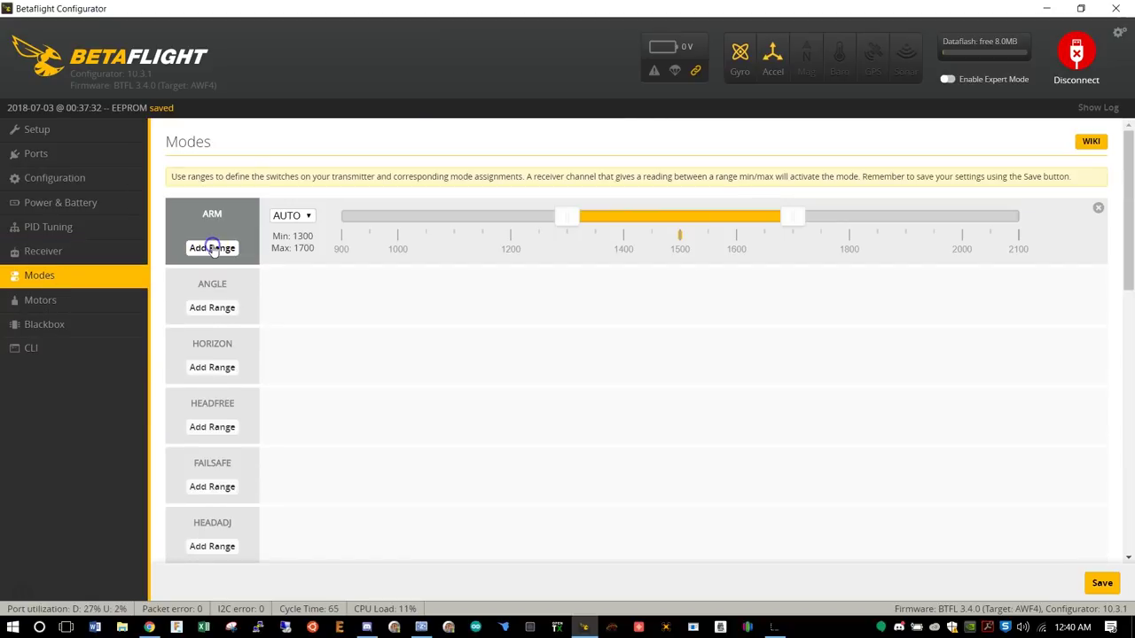
drag(801, 216, 1068, 229)
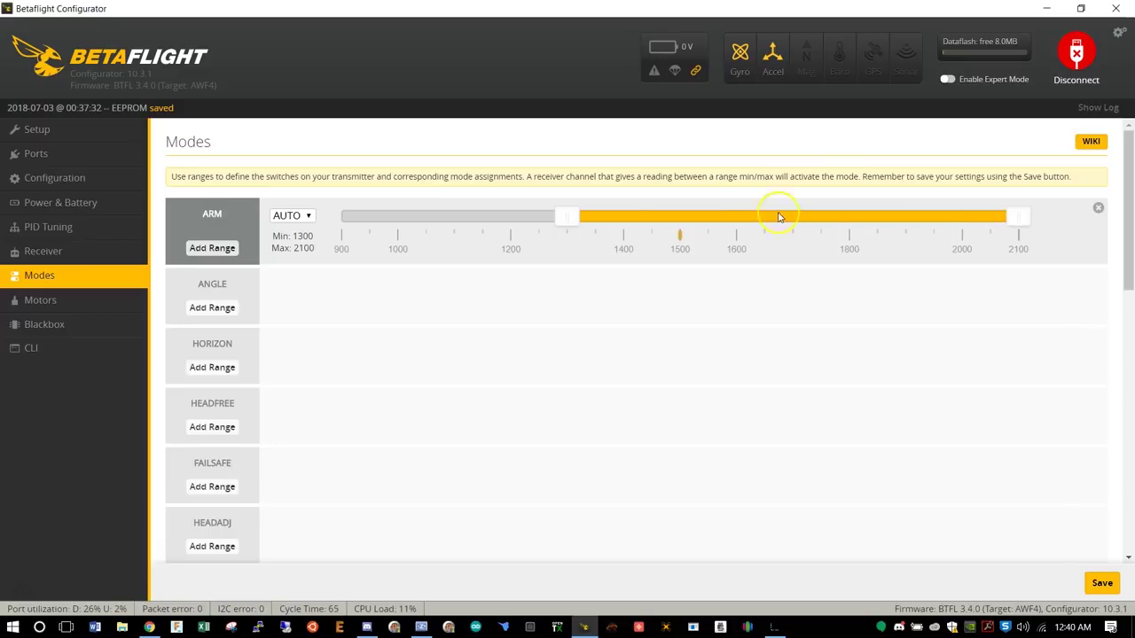
drag(574, 226, 837, 222)
click(284, 215)
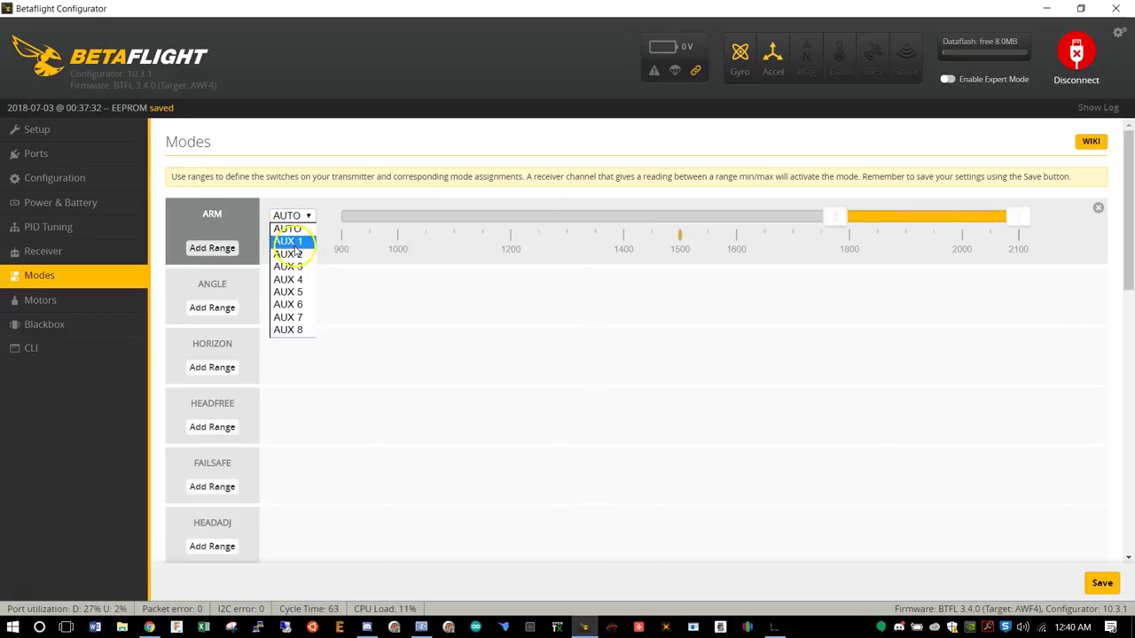
click(291, 243)
mouse_move(833, 217)
mouse_down()
mouse_move(861, 223)
mouse_move(851, 223)
mouse_up()
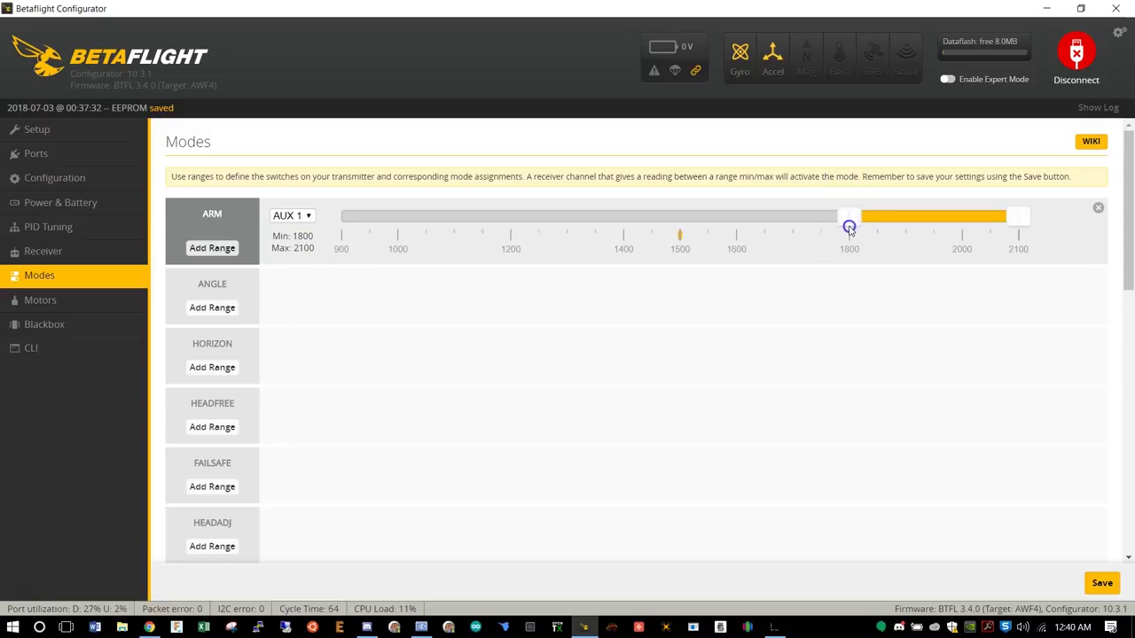
Add an ANGLE mode range on AUX 1 from 1800 to 2100
click(224, 308)
click(289, 288)
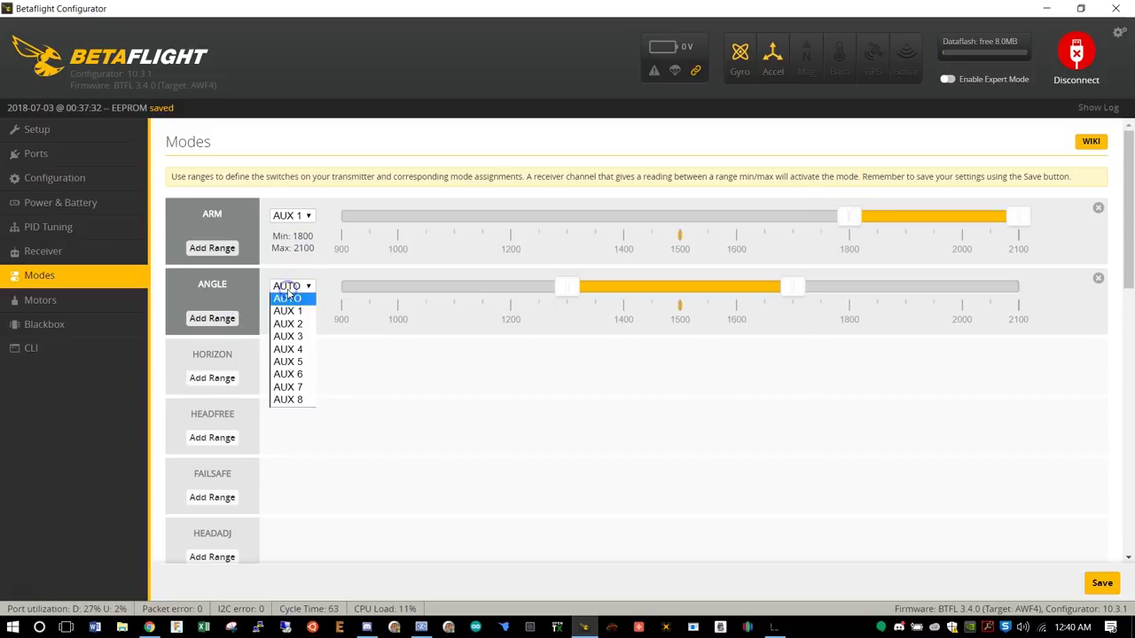
click(288, 311)
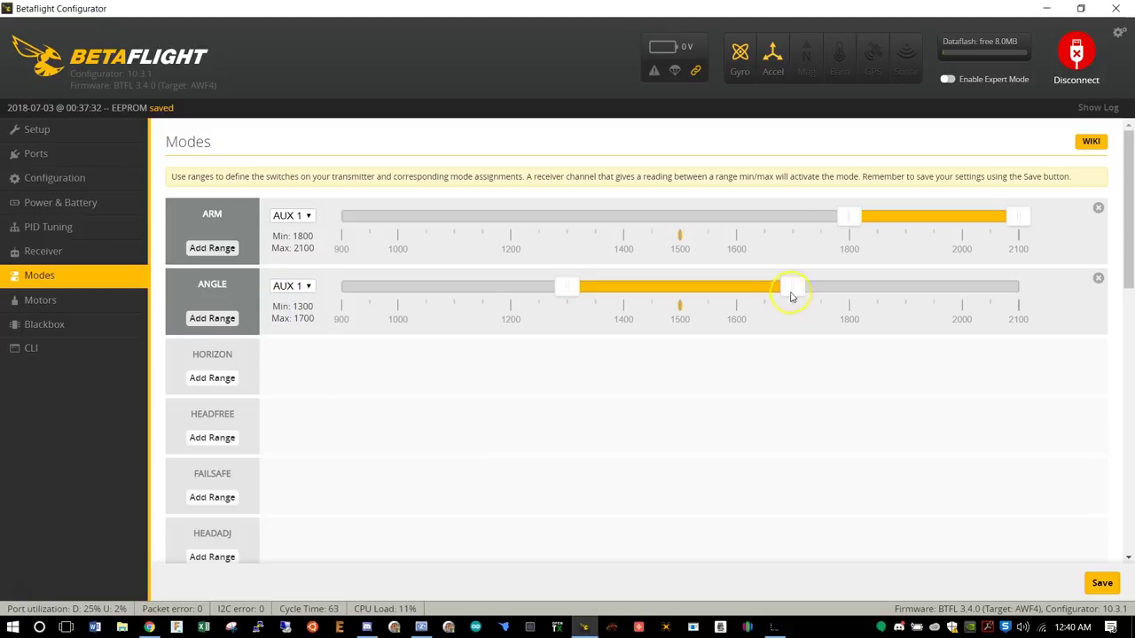
drag(791, 293, 1131, 306)
drag(572, 287, 854, 290)
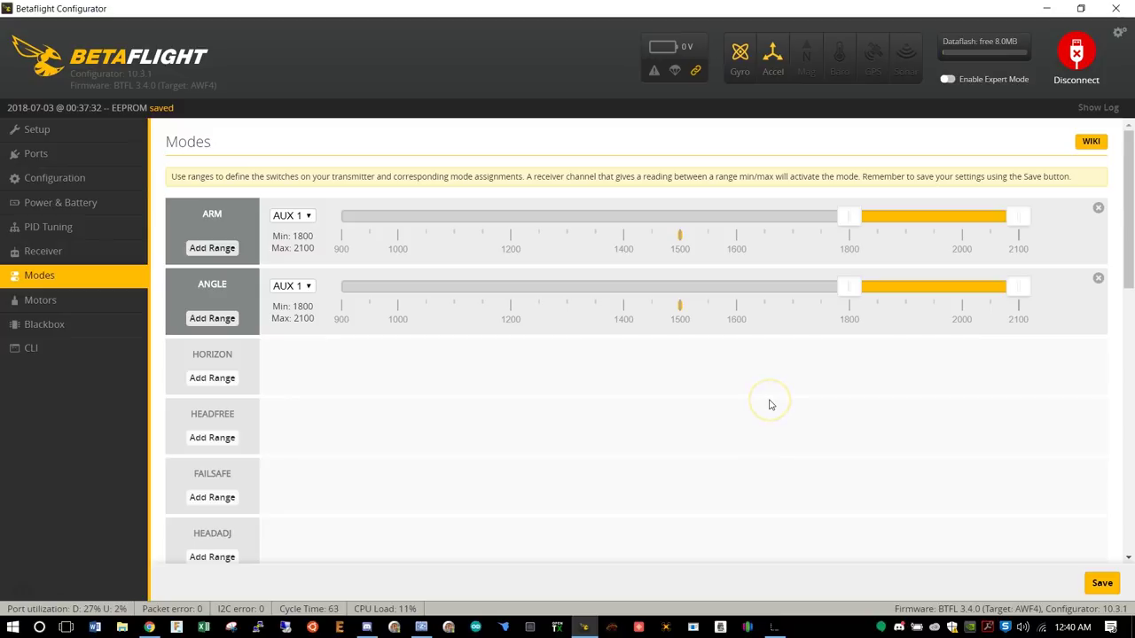
click(363, 403)
click(511, 243)
scroll(380, 381, down, 1)
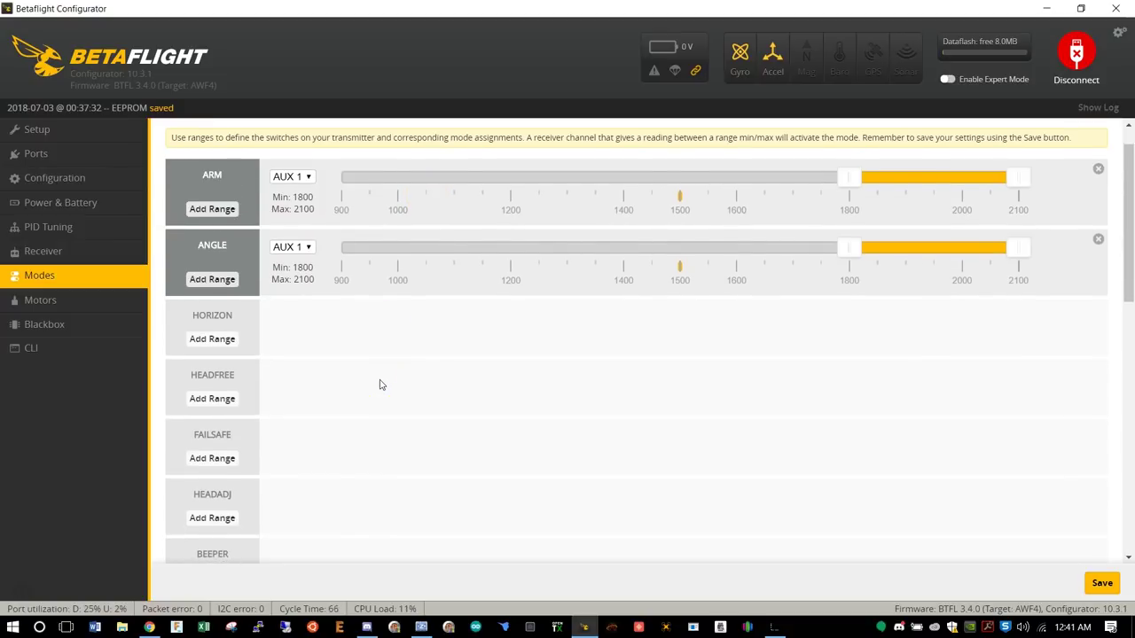
scroll(379, 385, down, 1)
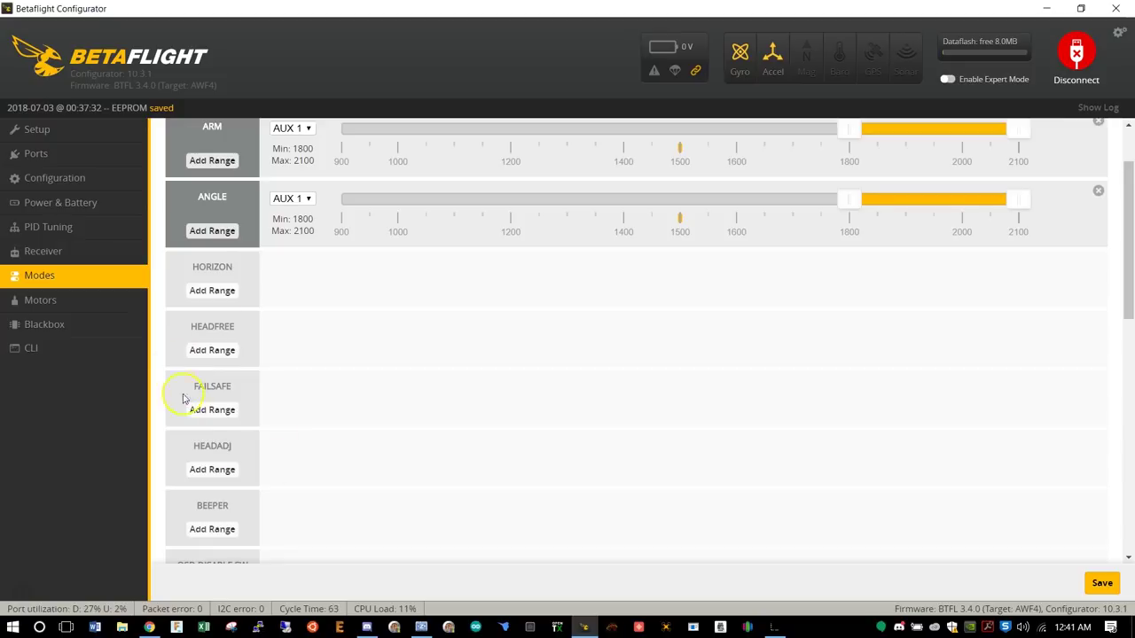
scroll(279, 360, up, 2)
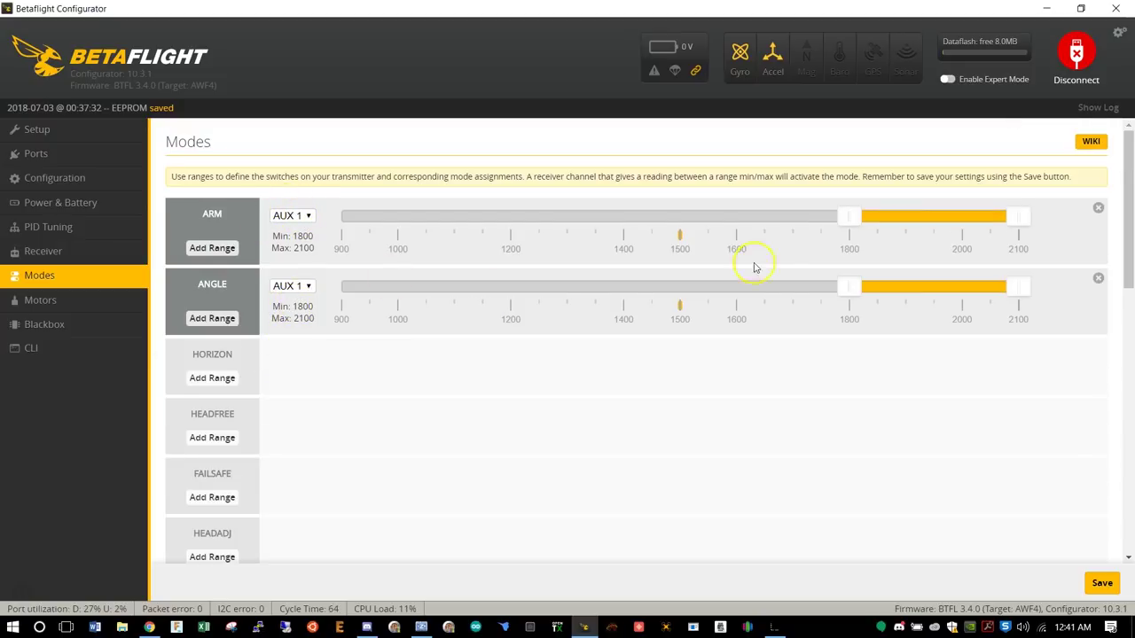
Assign the ANGLE mode to AUX 2 with a range of 900 to 1600, and move the ARM mode to AUX 3
click(306, 286)
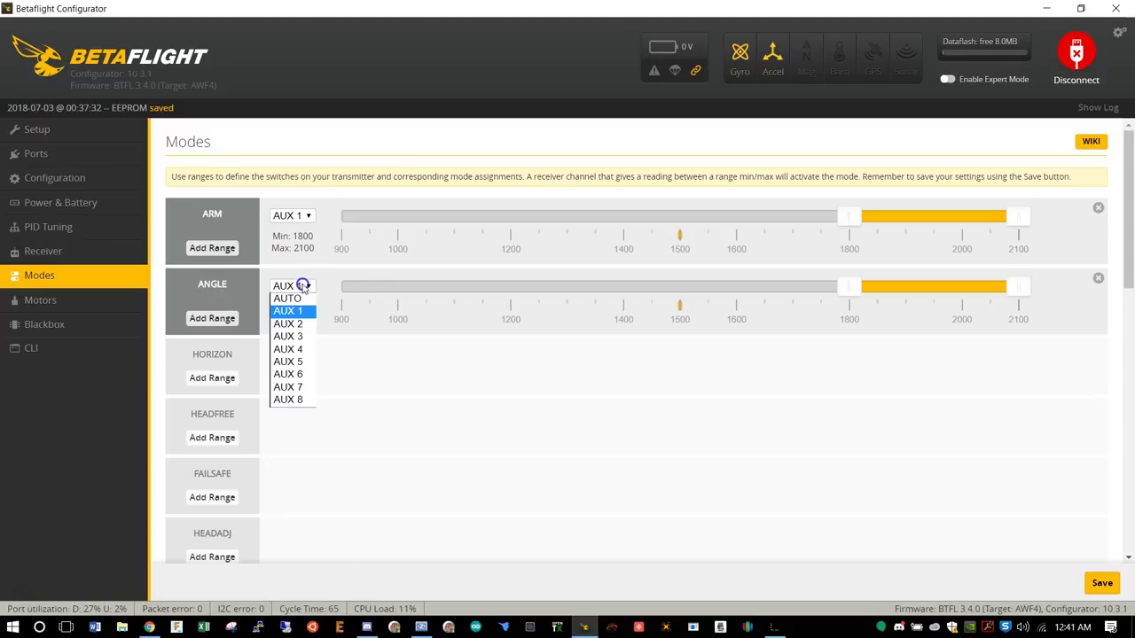
click(297, 327)
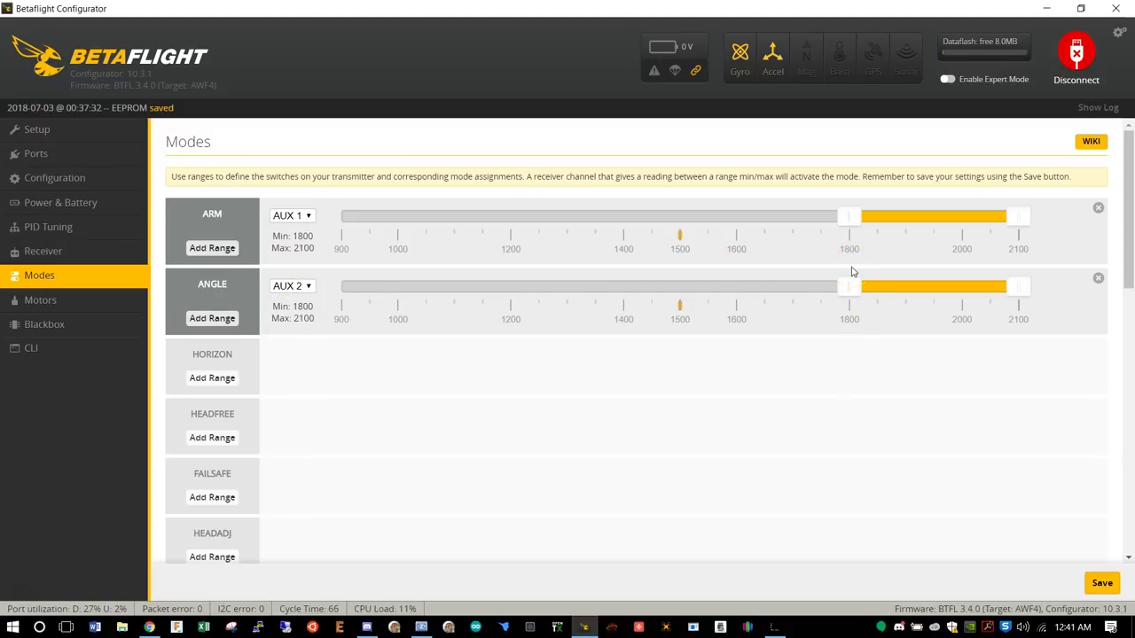
click(853, 219)
click(307, 215)
click(296, 269)
drag(843, 291, 262, 304)
drag(1018, 288, 739, 310)
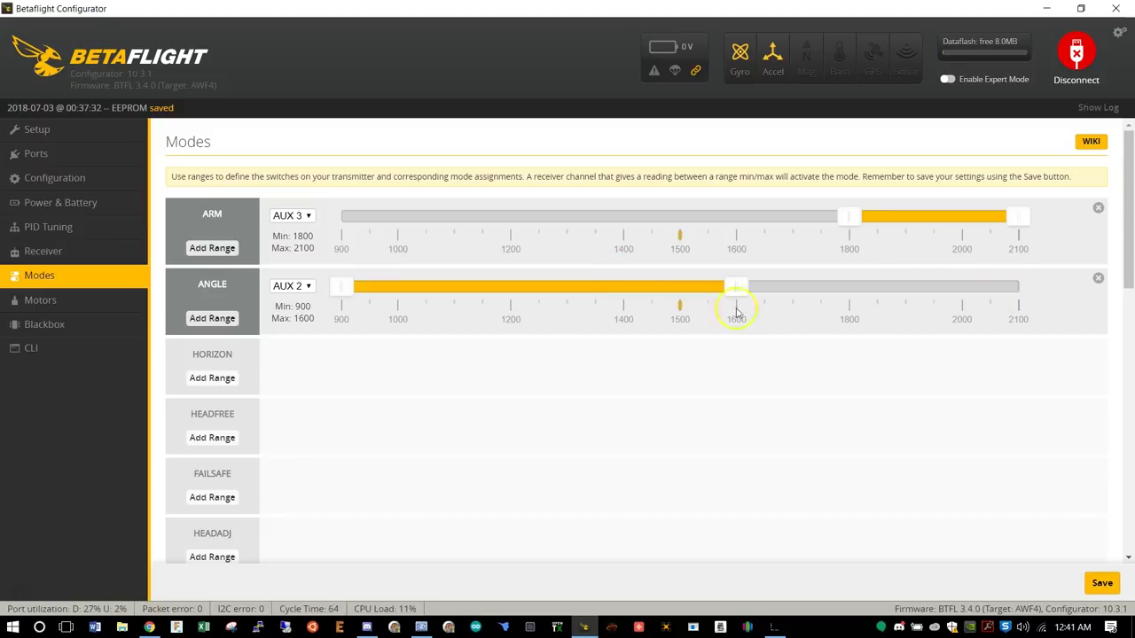
Examine the remaining flight modes, from HORIZON through BLACKBOX ERASE and CAMERA CONTROL to PARALYZE
scroll(255, 399, down, 1)
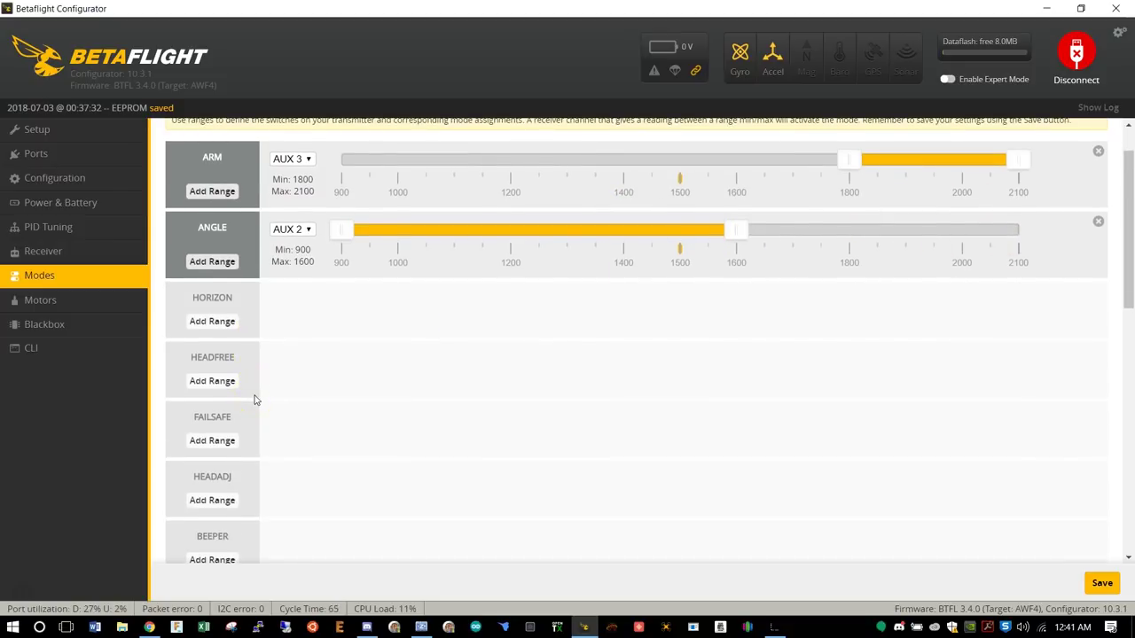
scroll(255, 400, down, 3)
click(263, 422)
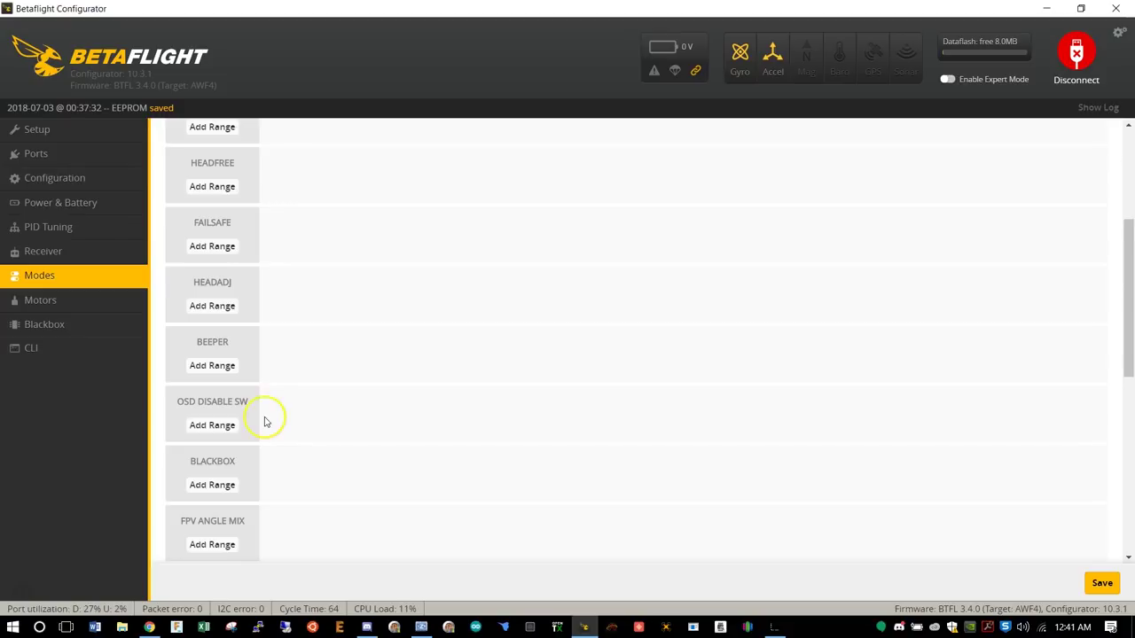
scroll(264, 424, down, 6)
scroll(264, 424, down, 2)
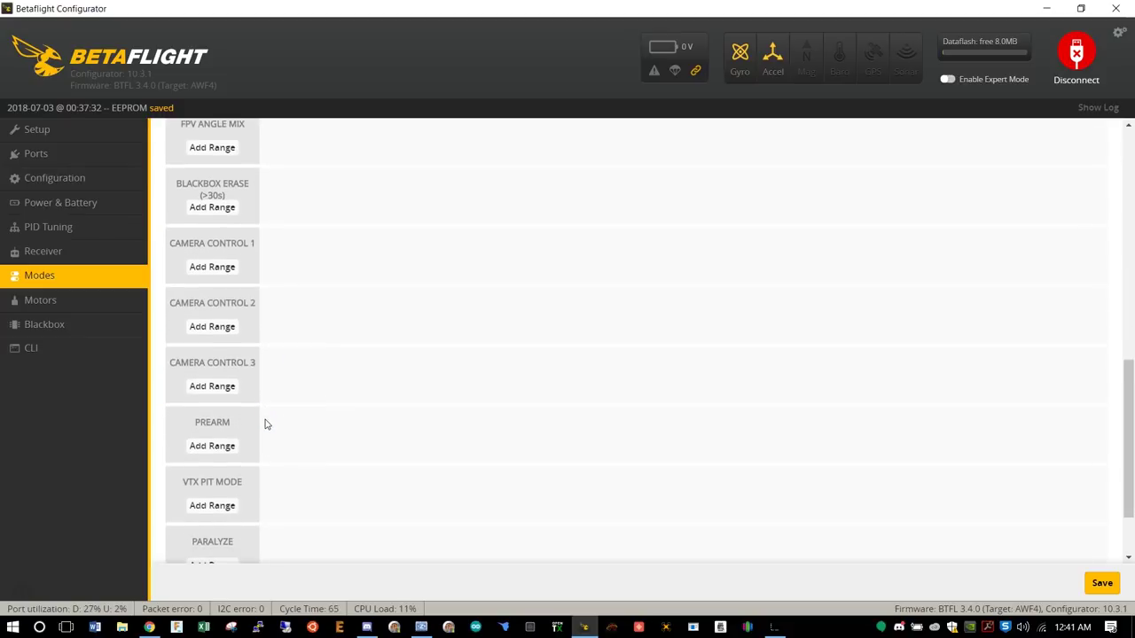
scroll(265, 424, up, 2)
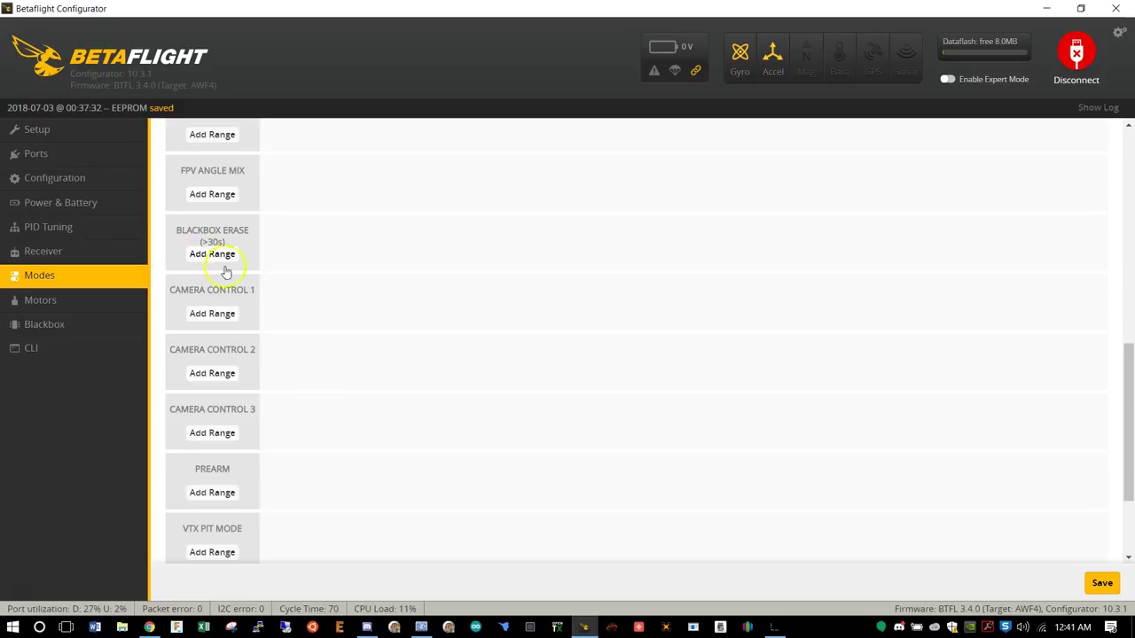
click(330, 424)
Enable motor test mode in the Motors settings and raise motors 1 to 4 together with the Master slider to 1044
click(59, 306)
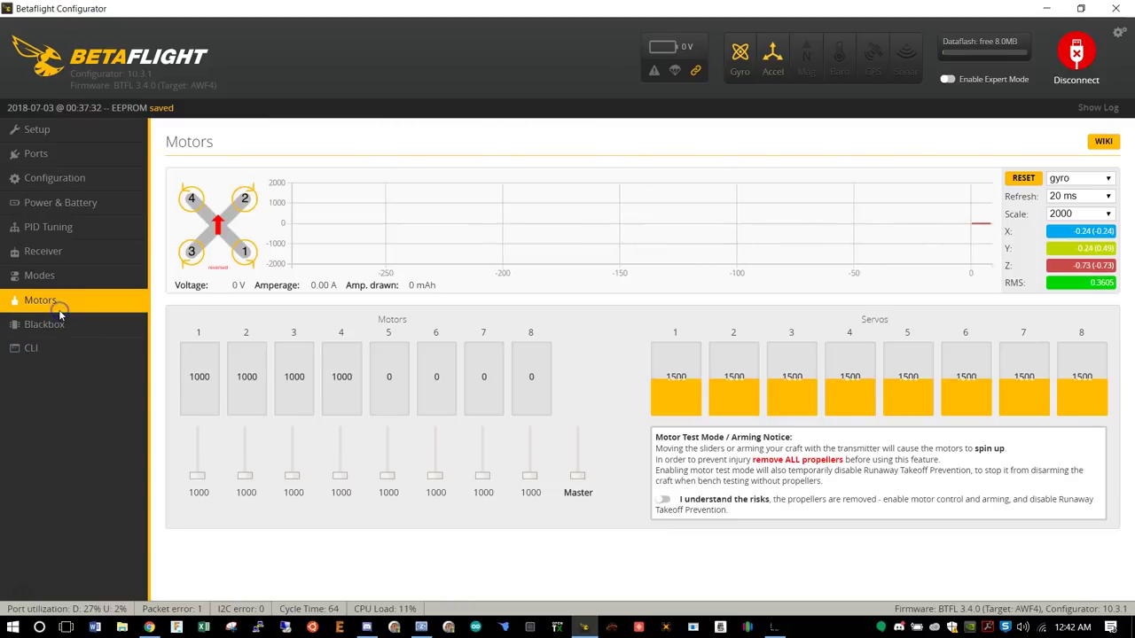
click(660, 503)
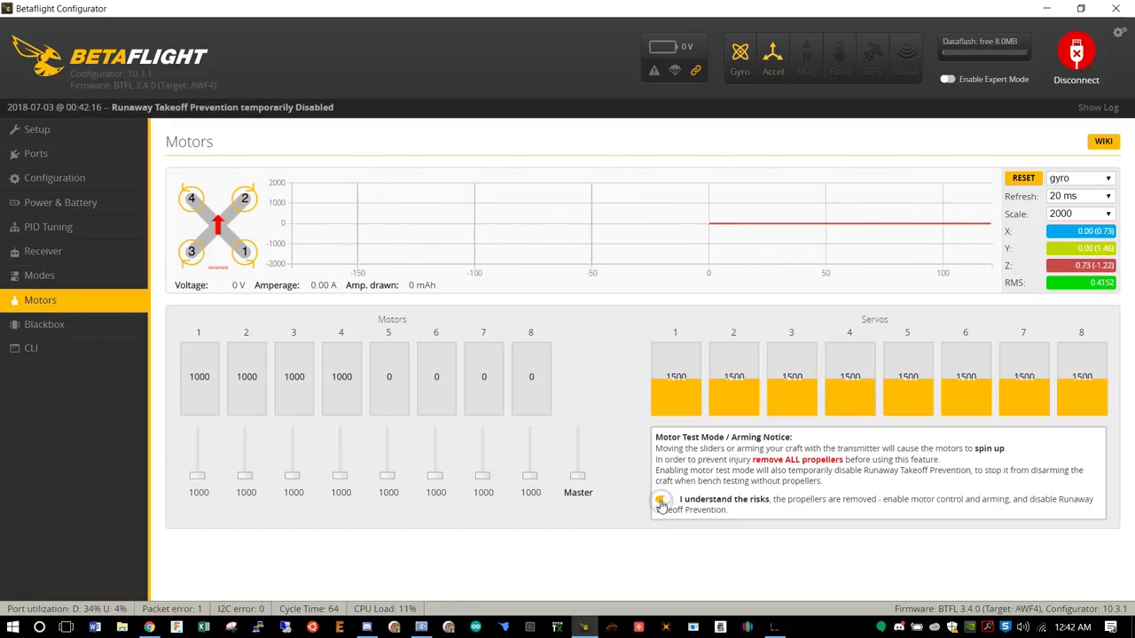
click(574, 479)
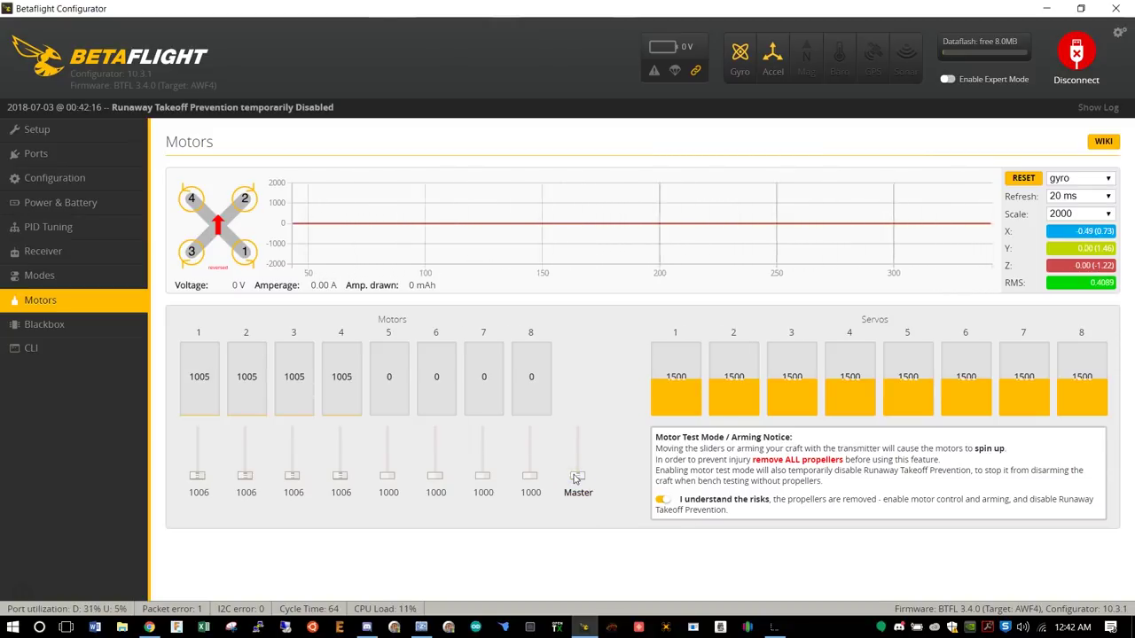
key(Up)
key(Up)
key(Up)
key(Up)
key(Up)
key(Up)
key(Up)
key(Up)
key(Up)
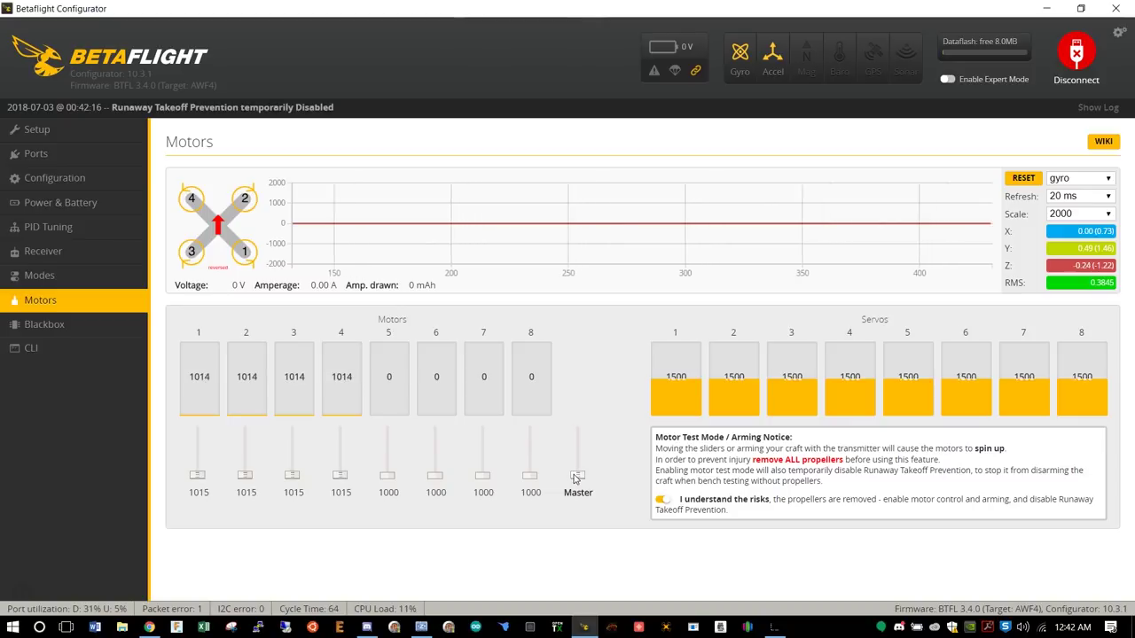
key(Up)
key(Up)
key(Up)
key(Up)
key(Up)
key(Up)
key(Up)
key(Up)
key(Up)
key(Up)
key(Up)
key(Up)
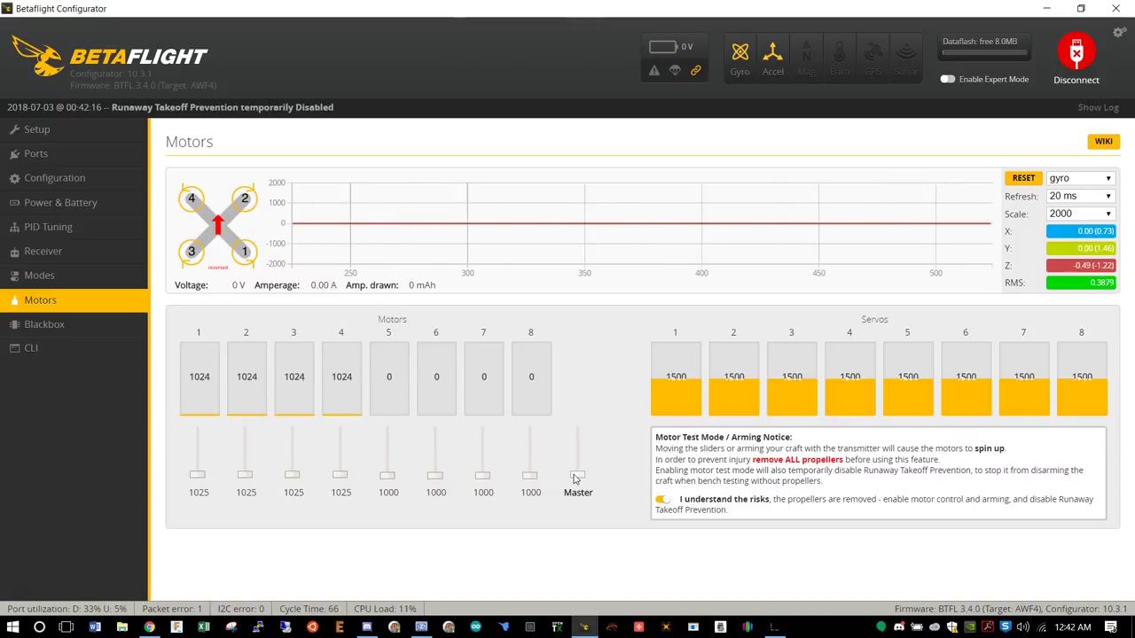
key(Up)
key(Up)
key(Up)
key(Up)
key(Up)
key(Up)
key(Up)
key(Up)
key(Up)
key(Up)
key(Up)
key(Up)
key(Up)
key(Up)
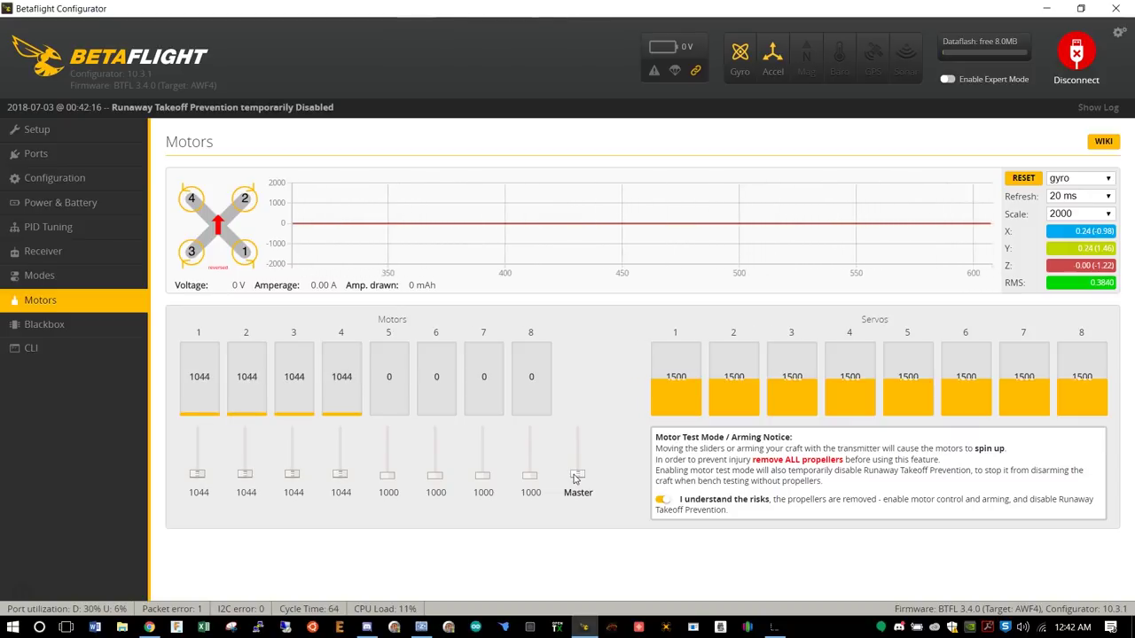
Nudge the Master motor value down and up between about 1040 and 1043 to check where the motors start spinning
key(Down)
key(Down)
key(Down)
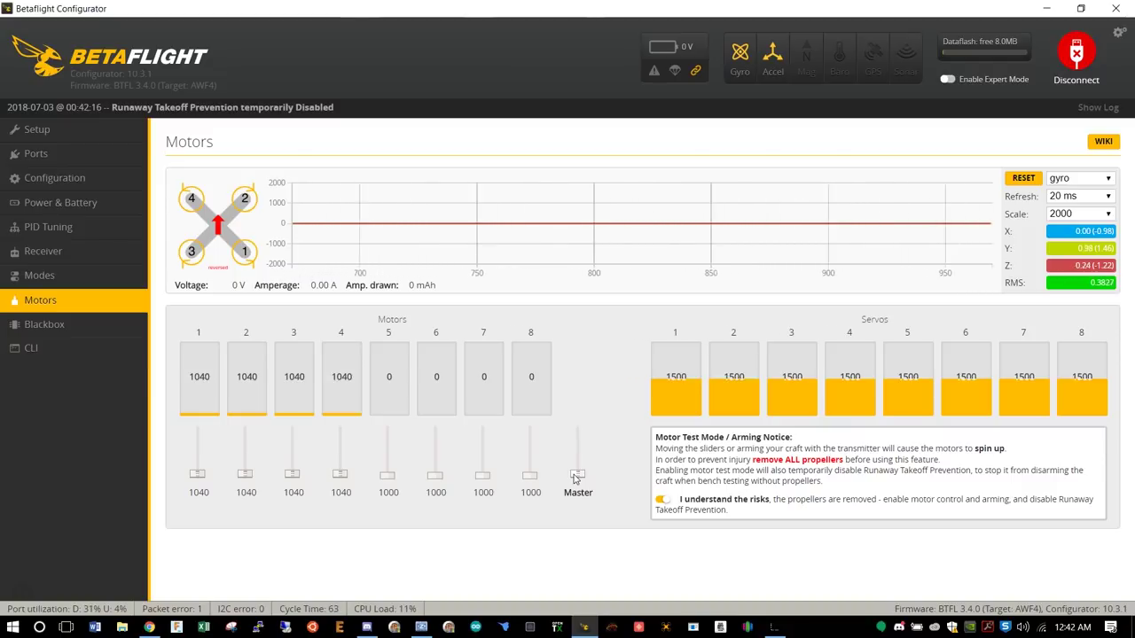
key(Up)
key(Up)
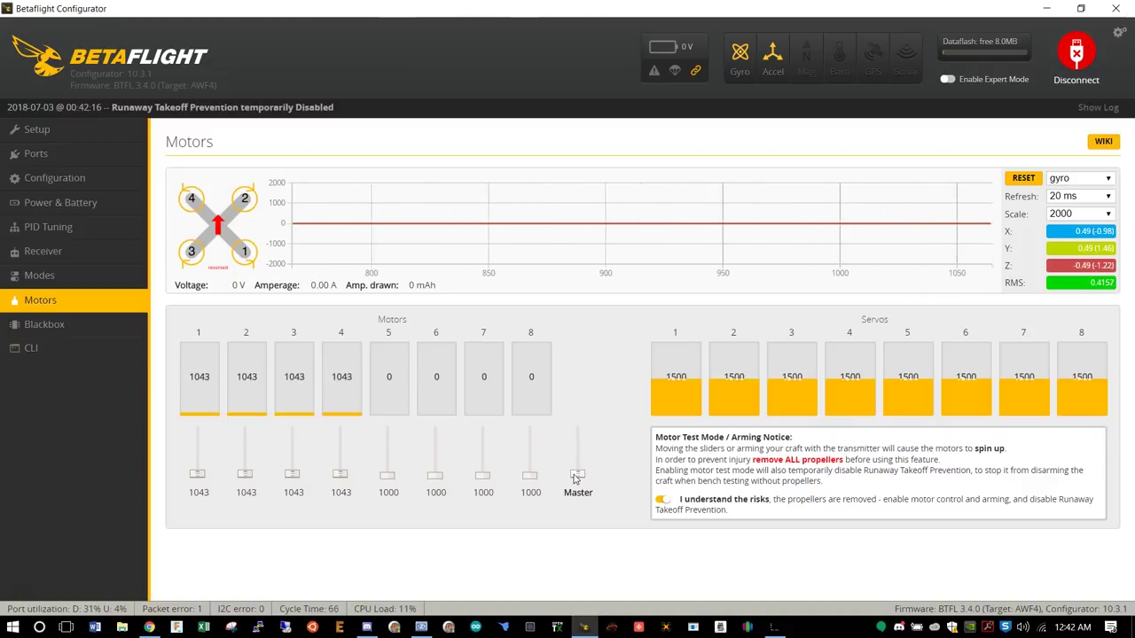
key(Down)
key(Down)
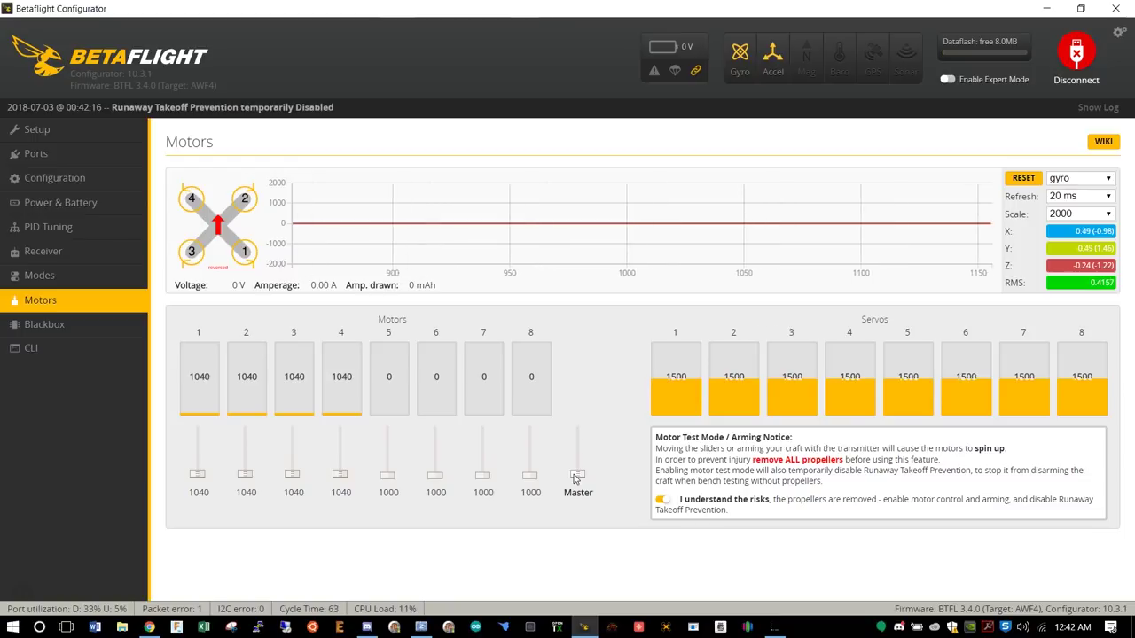
key(Up)
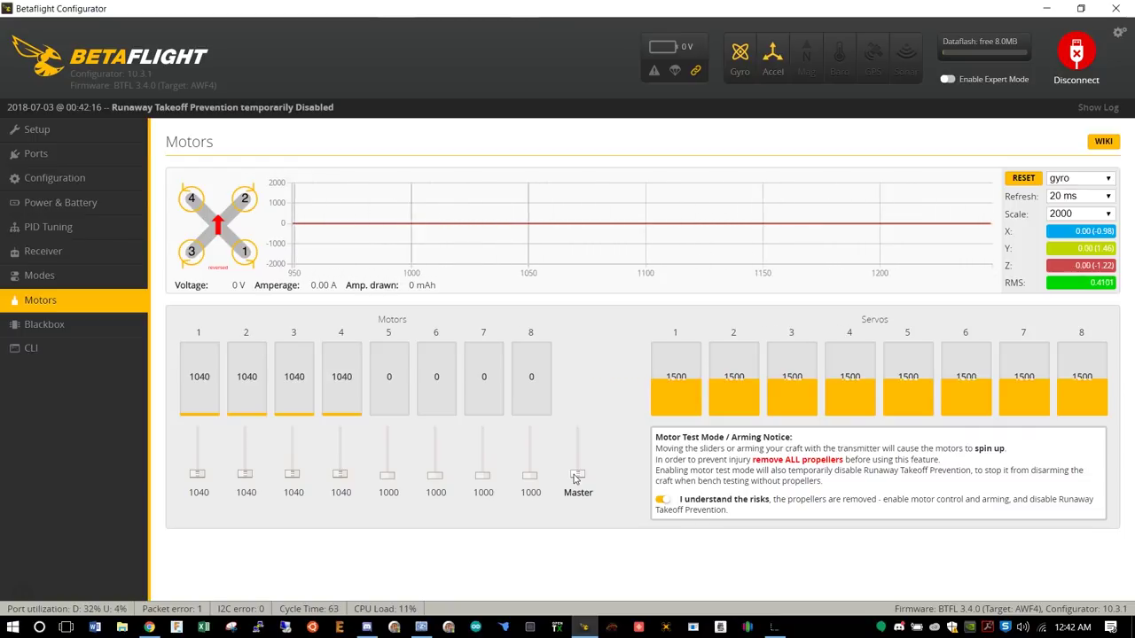
Raise the Master motor value above 1050 and gradually lower motors 1 to 4 to 1007
key(Up)
key(Up)
key(Up)
key(Up)
key(Up)
key(Up)
key(Up)
key(Up)
key(Up)
key(Up)
key(Up)
key(Up)
key(Up)
key(Down)
key(Down)
key(Down)
key(Down)
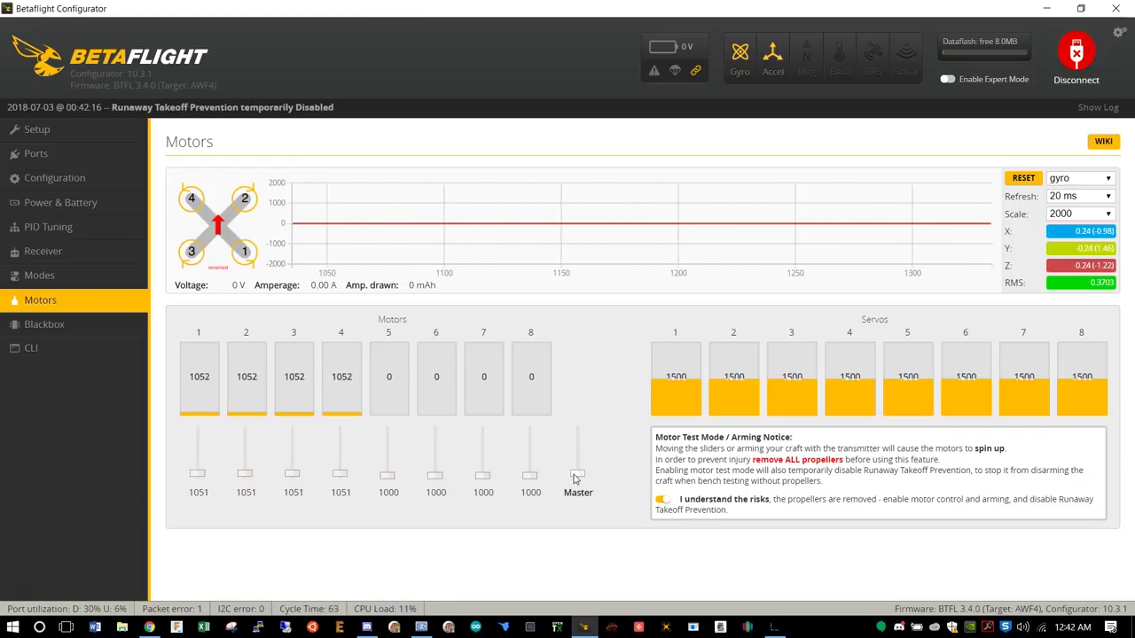
key(Down)
key(Down)
key(Down)
key(Down)
key(Down)
key(Down)
key(Down)
key(Down)
key(Down)
key(Down)
key(Down)
key(Down)
key(Down)
key(Down)
key(Down)
key(Down)
key(Down)
key(Down)
key(Down)
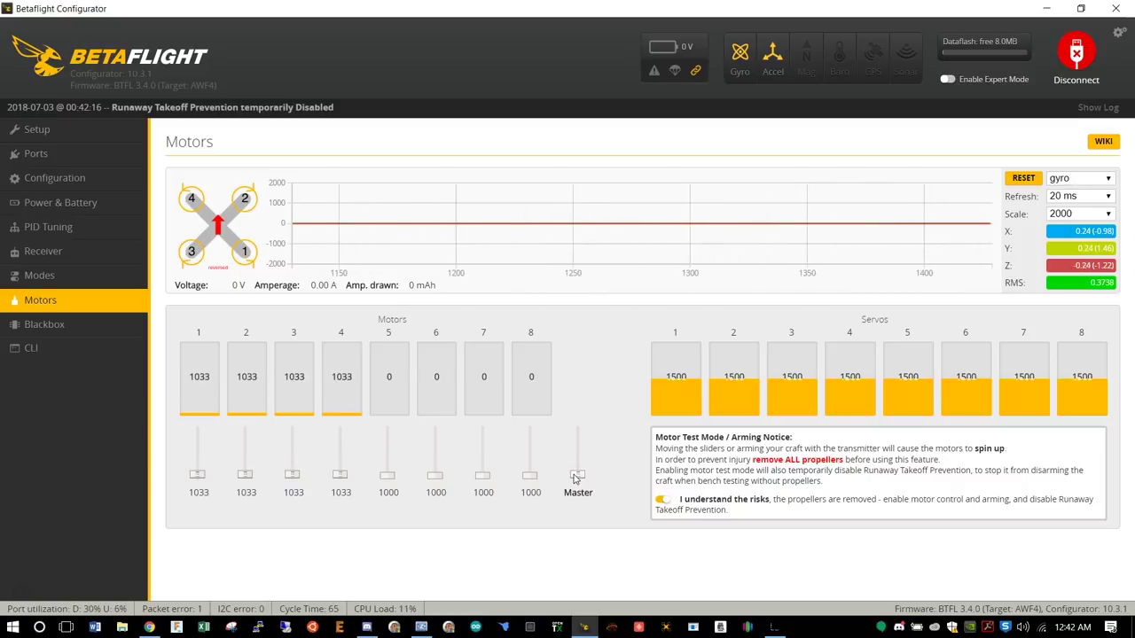
key(Down)
key(Down)
key(Down)
key(Down)
key(Down)
key(Down)
key(Down)
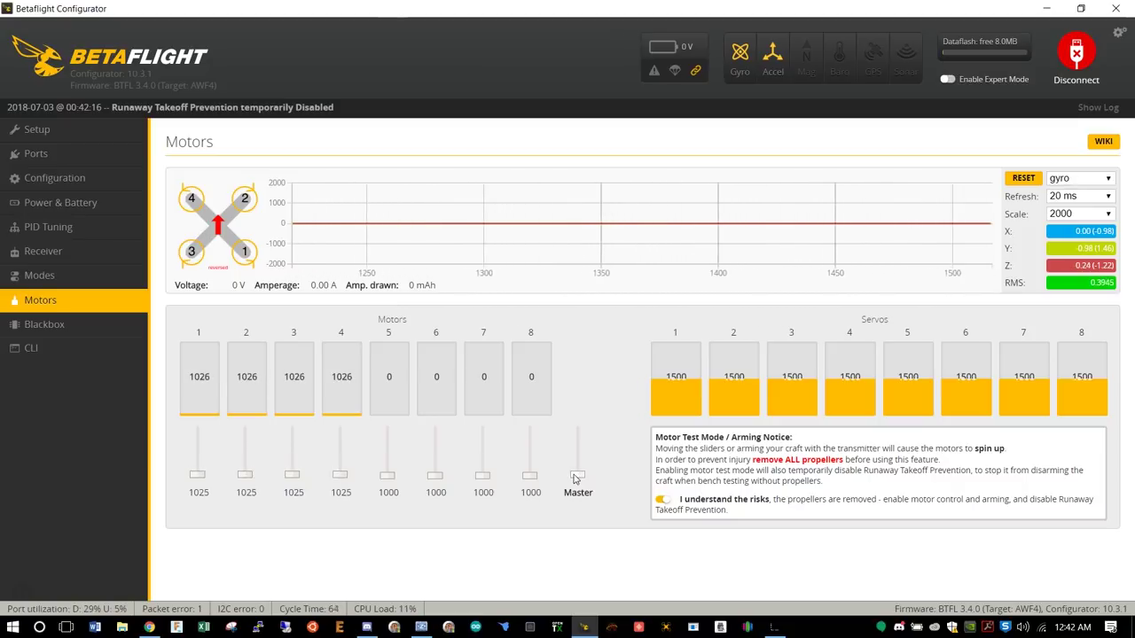
key(Down)
key(Down)
key(Down)
key(Down)
key(Down)
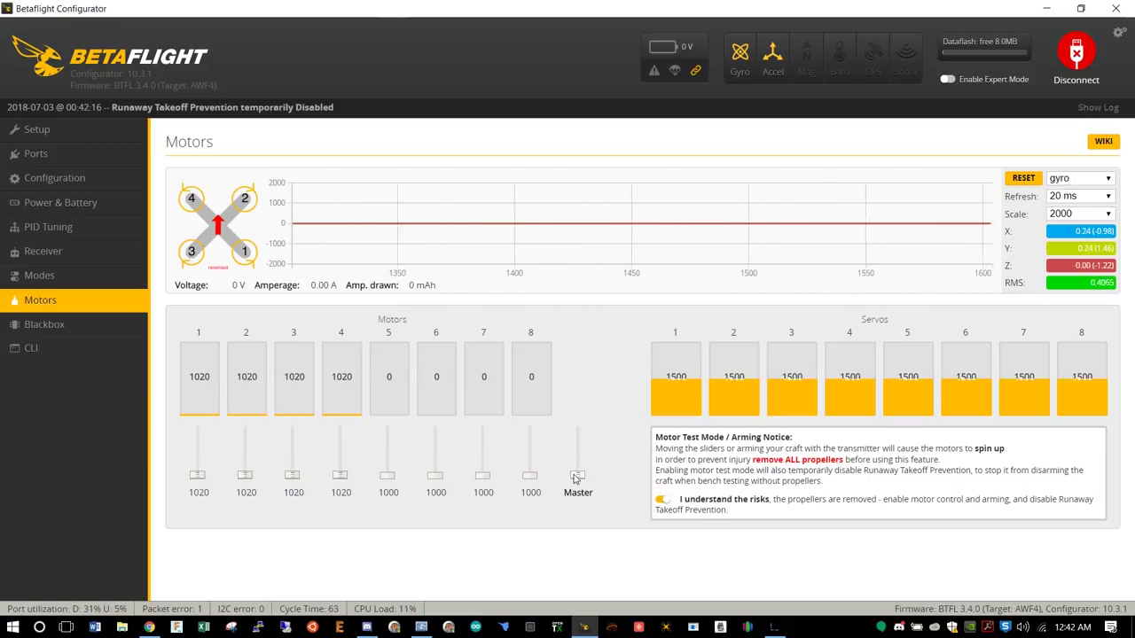
key(Down)
key(Down)
key(Down)
key(Down)
key(Down)
key(Down)
key(Down)
key(Down)
key(Down)
key(Down)
key(Down)
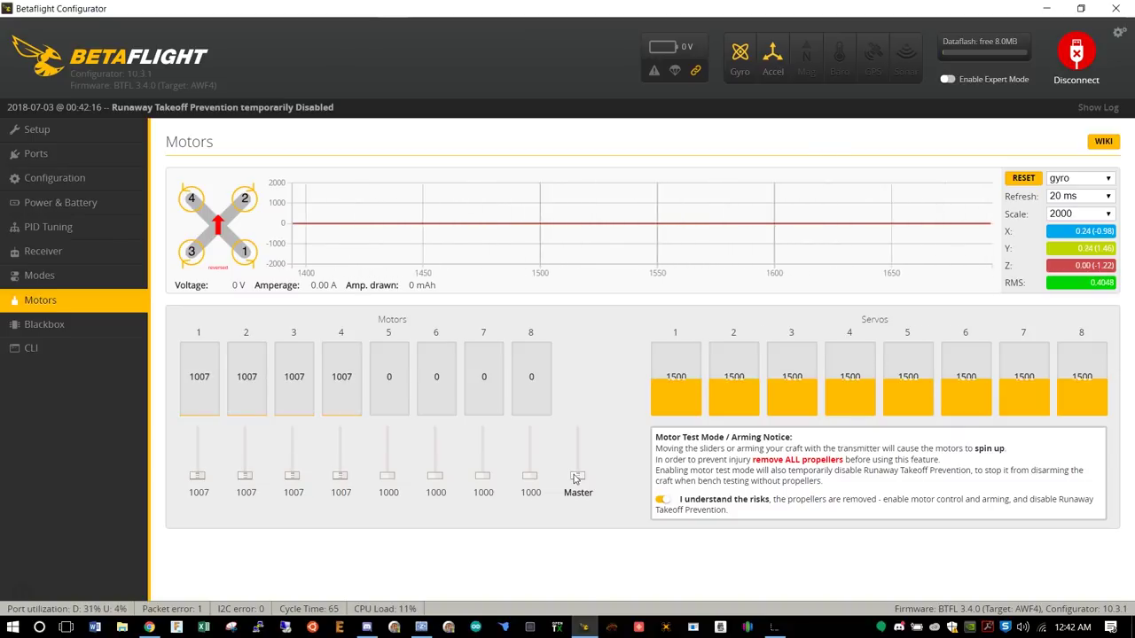
Raise motors 1 to 4 slightly to 1011 and switch motor test mode off
key(Up)
key(Up)
key(Up)
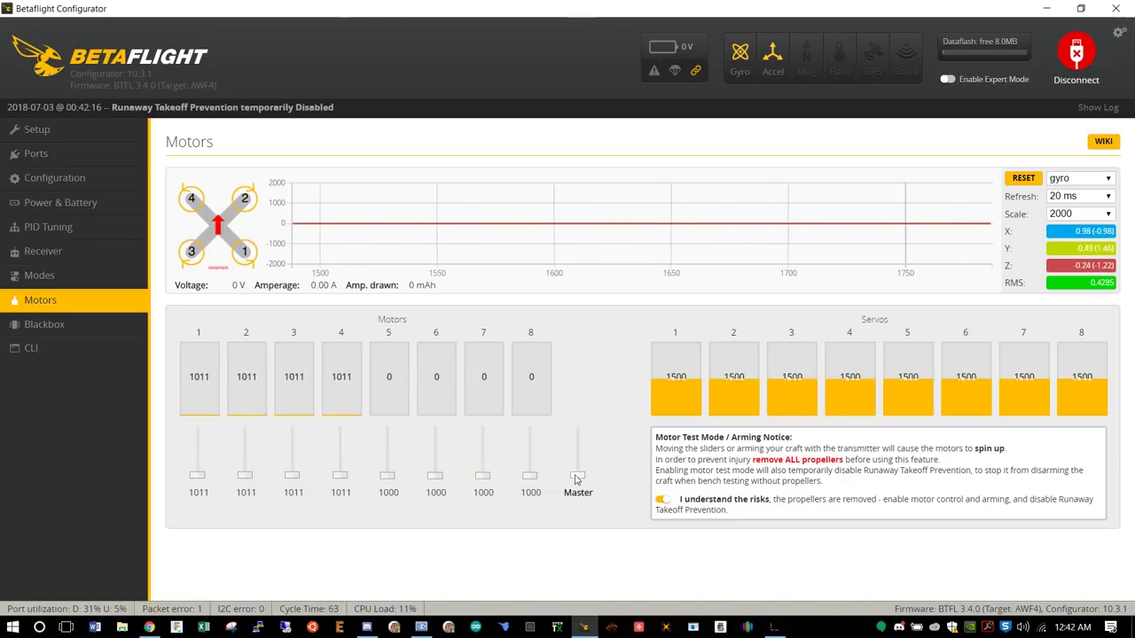
click(667, 511)
click(667, 511)
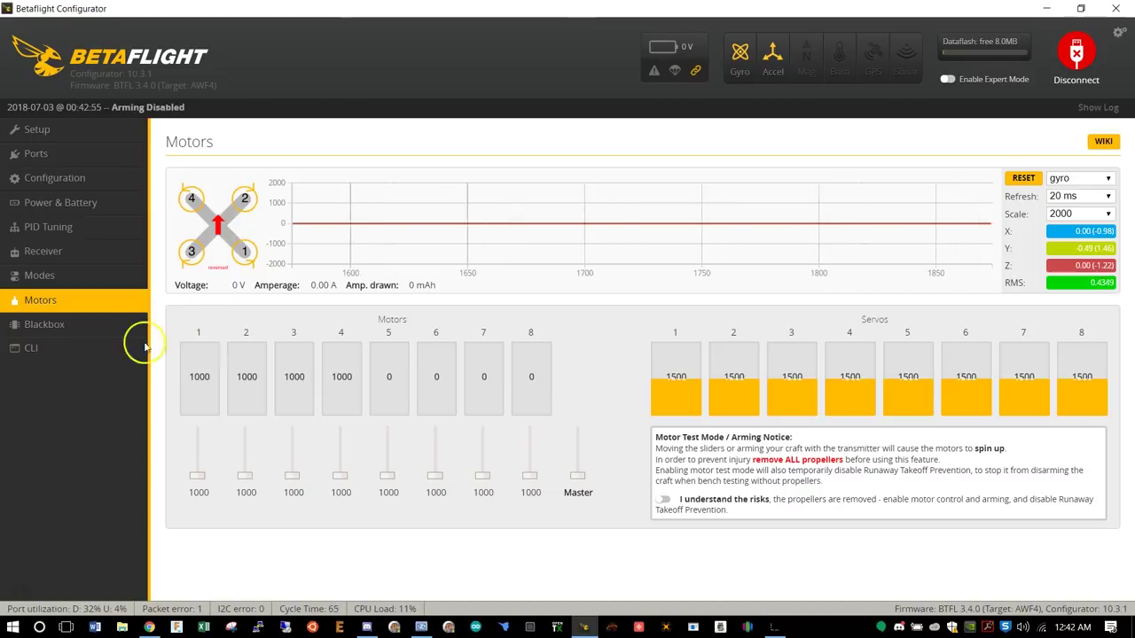
Erase the onboard dataflash chip in the Blackbox settings and confirm the erase
click(56, 324)
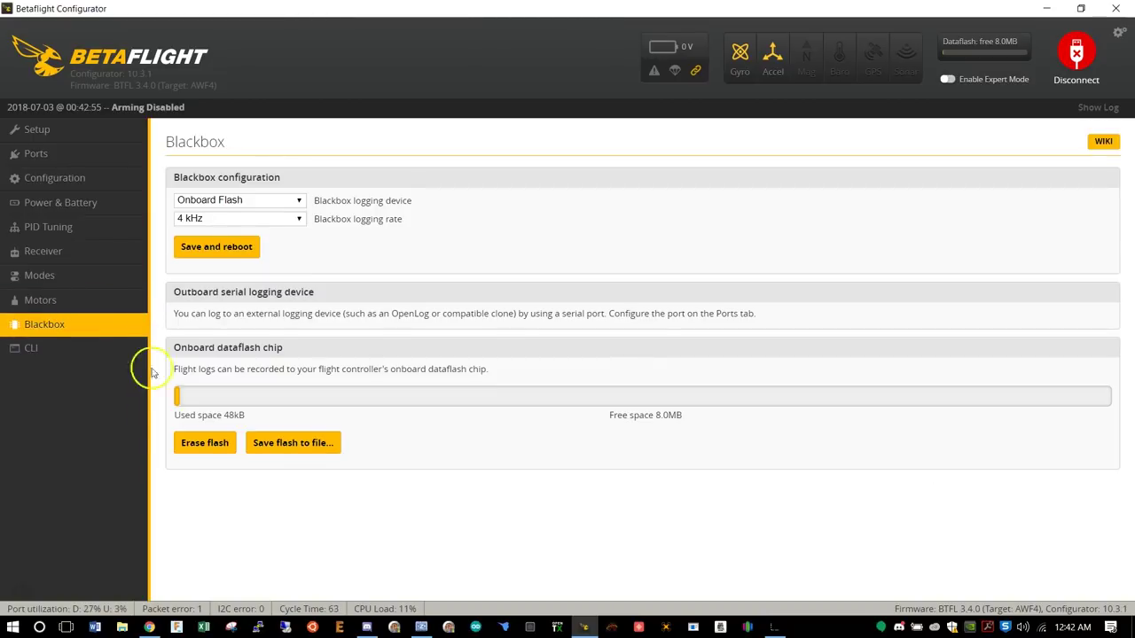
click(204, 449)
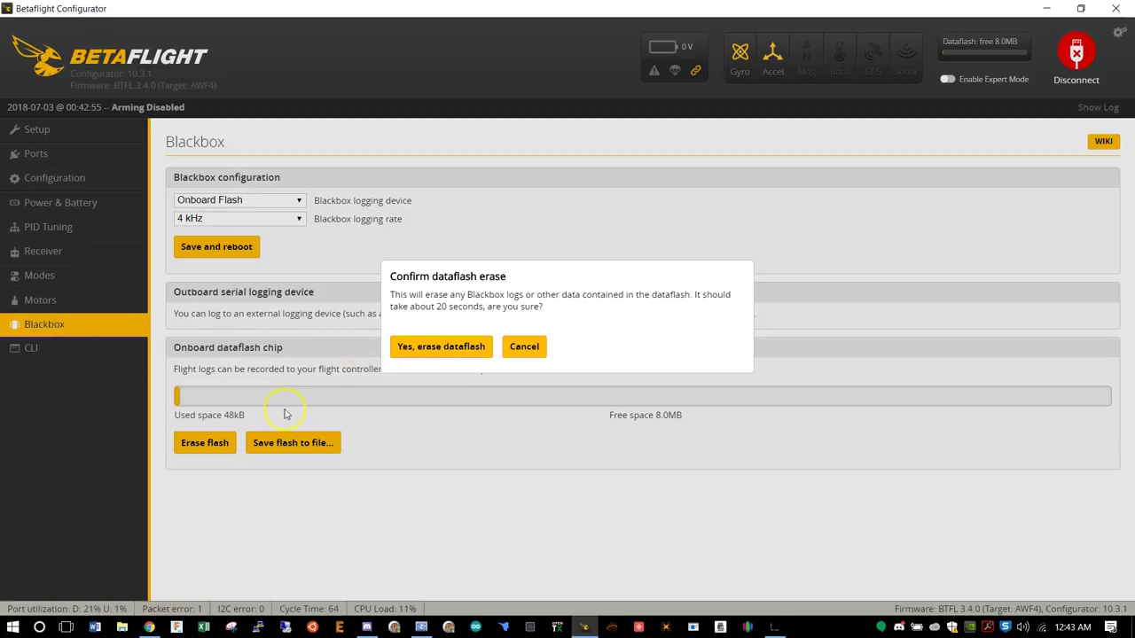
click(431, 351)
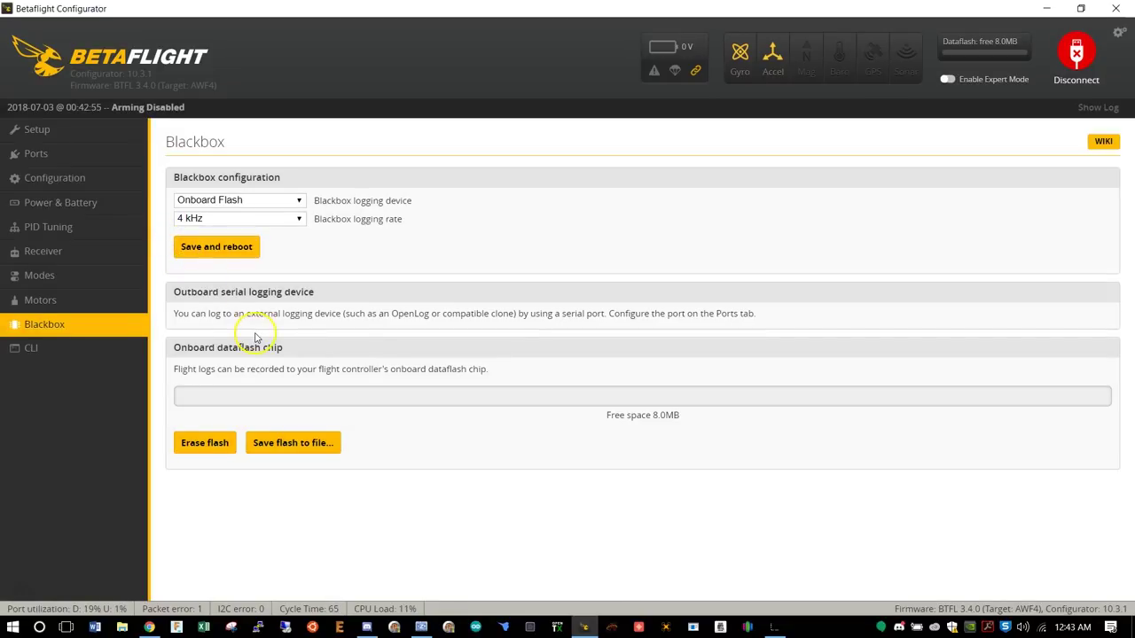
Run the diff all command in the flight controller's CLI
click(71, 352)
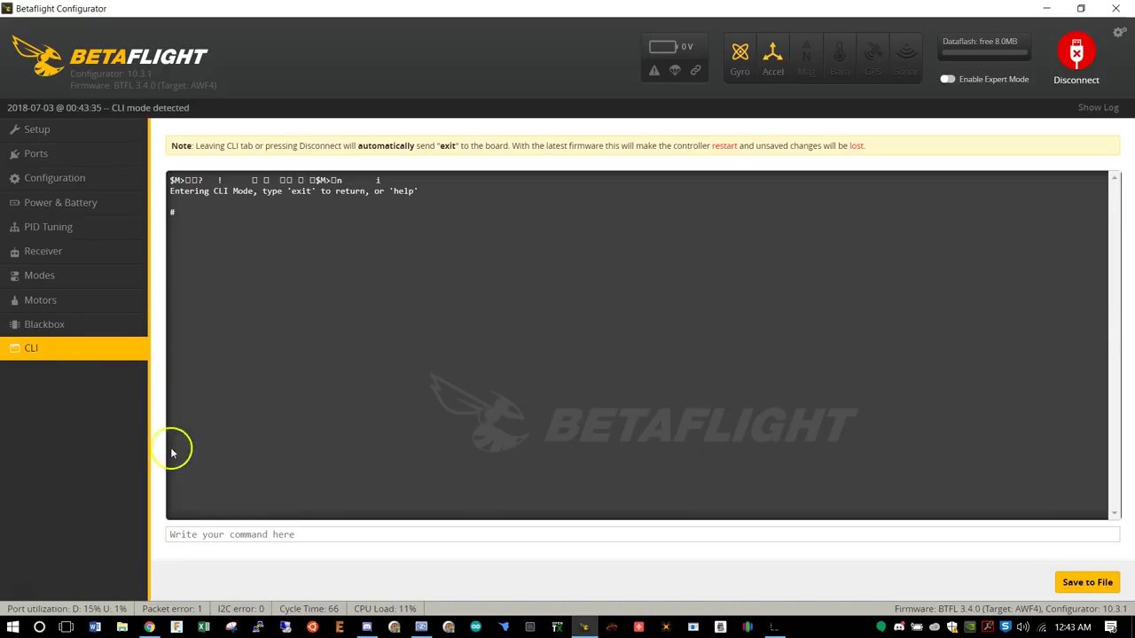
click(330, 537)
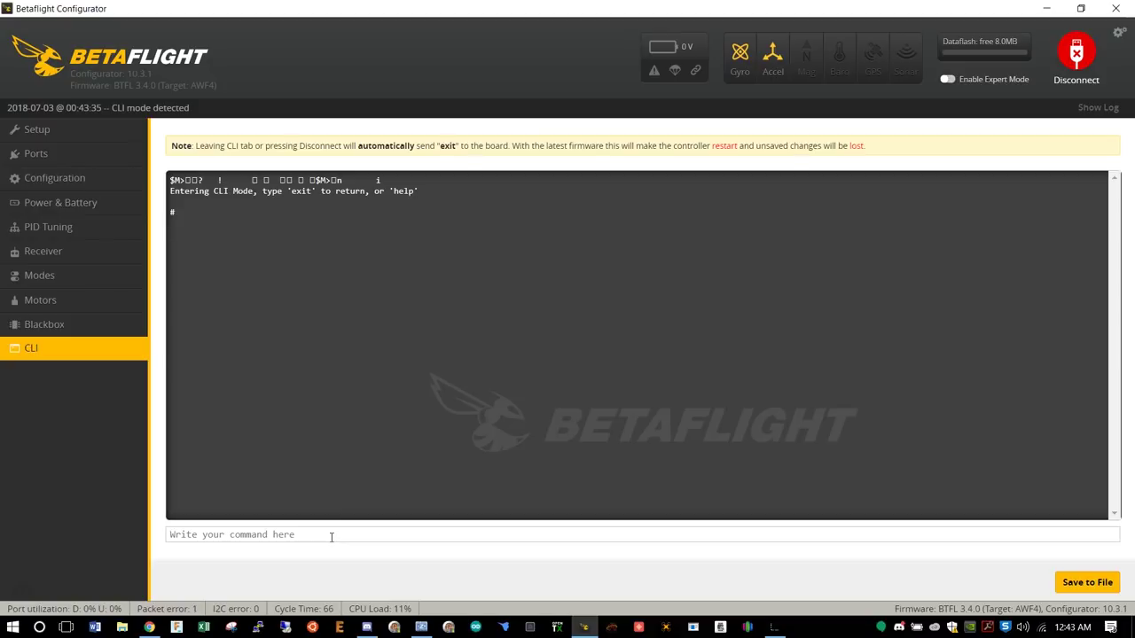
text(di)
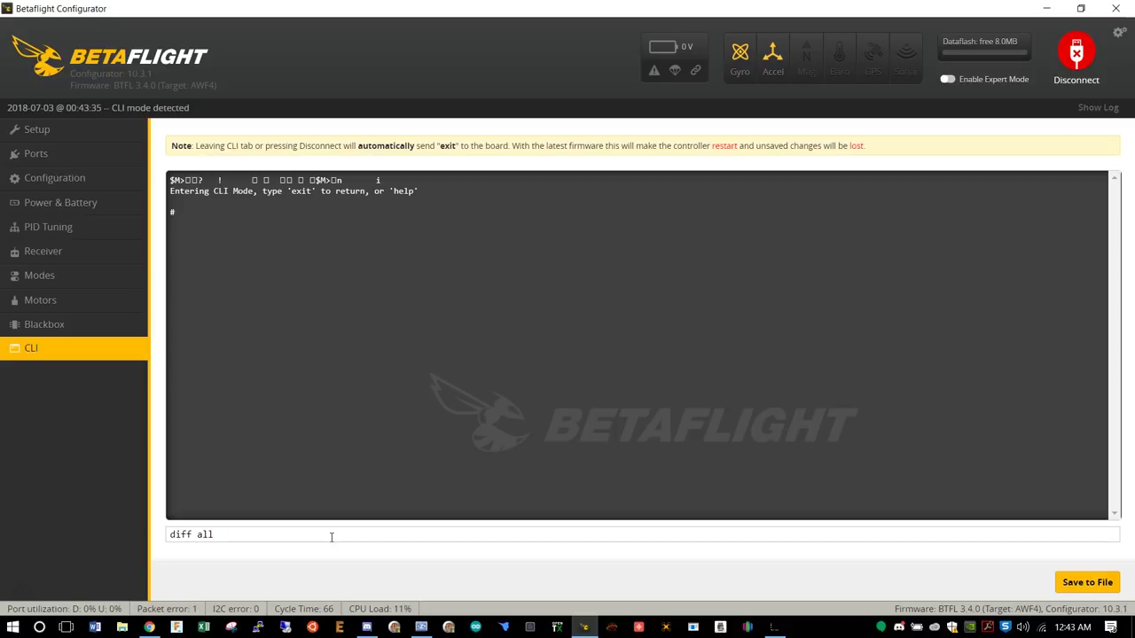
text(ff all)
key(Return)
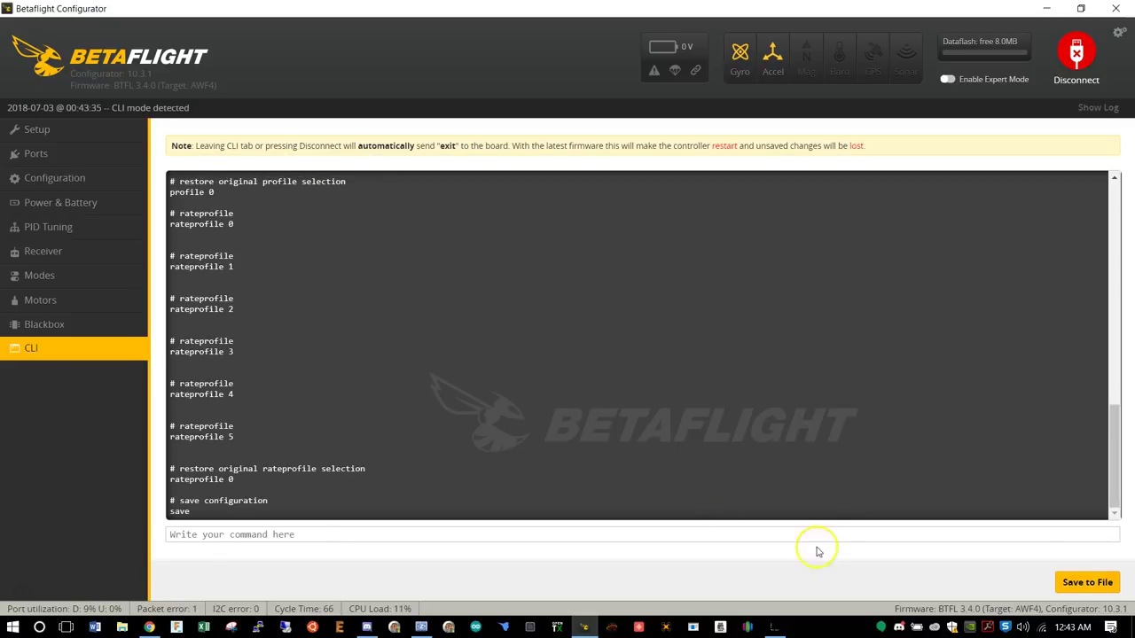
Save the CLI output as the text document BTFL_cli_20180703_004347 and return to the beginning of the output
click(1089, 582)
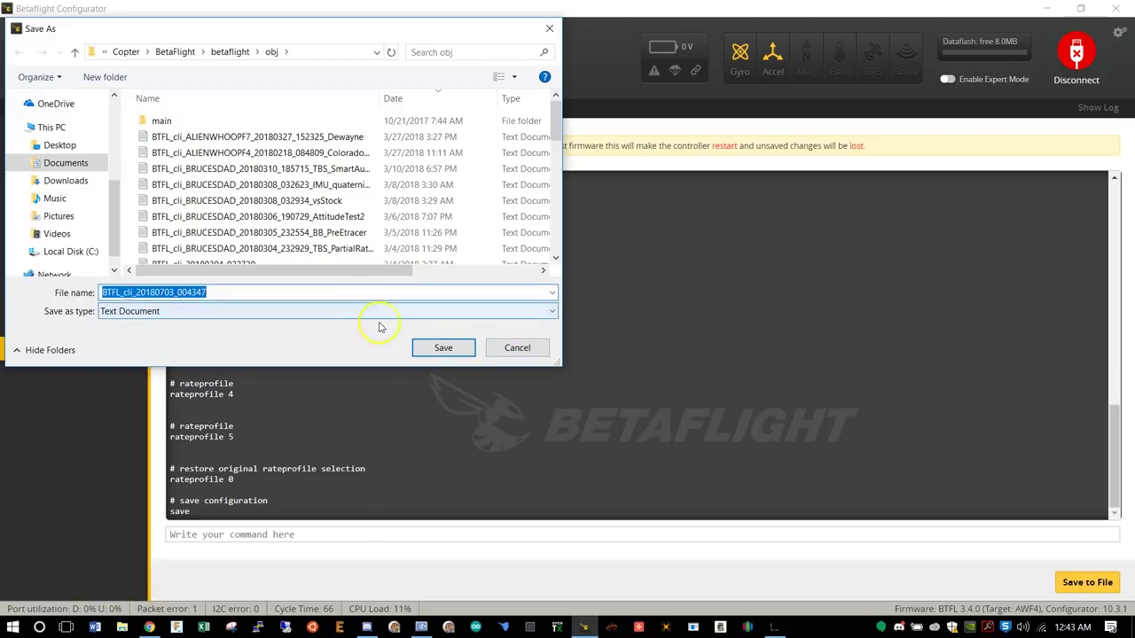
click(432, 347)
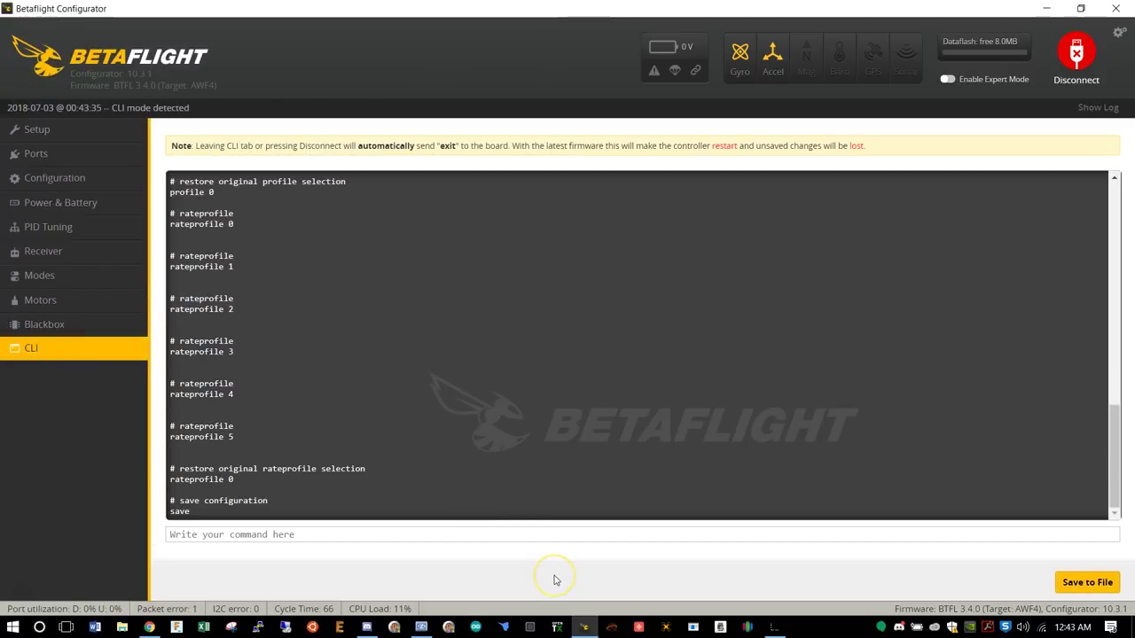
scroll(429, 348, up, 15)
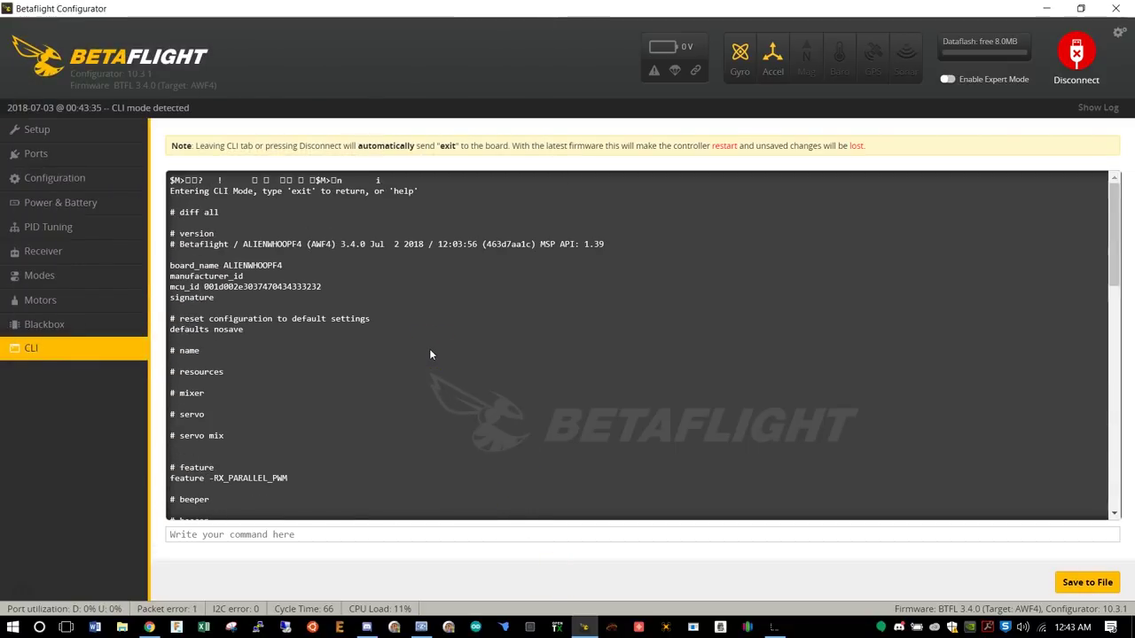